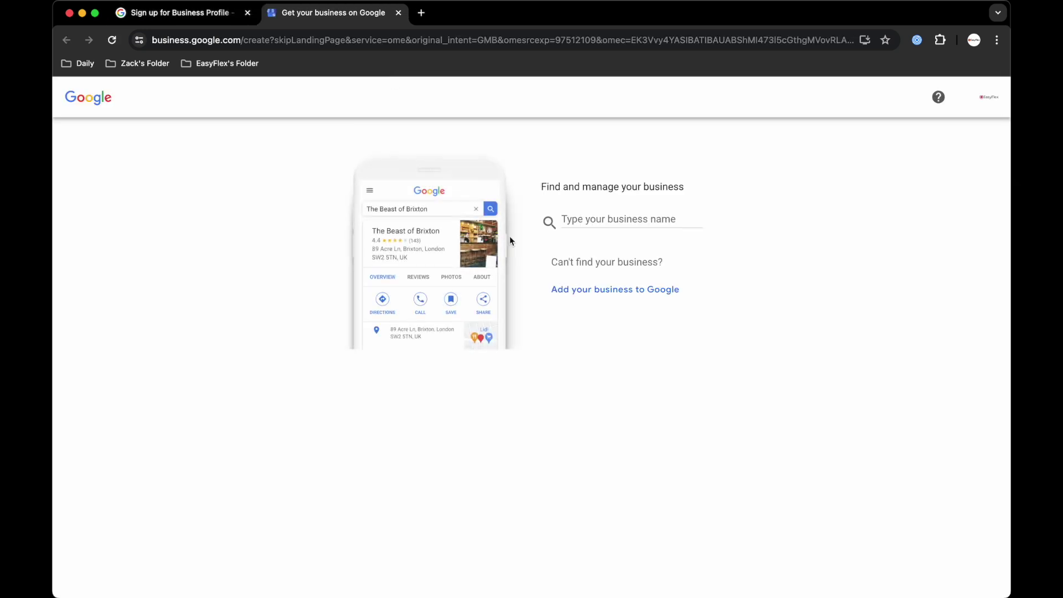
# Start adding a new business to Google and set the business name to EasyFlex.
pyautogui.click(604, 290)
pyautogui.click(603, 263)
pyautogui.click(627, 291)
pyautogui.click(587, 292)
# Set the business category to Marketing consultant instead of Gym and submit.
pyautogui.click(589, 318)
pyautogui.write('Gym')
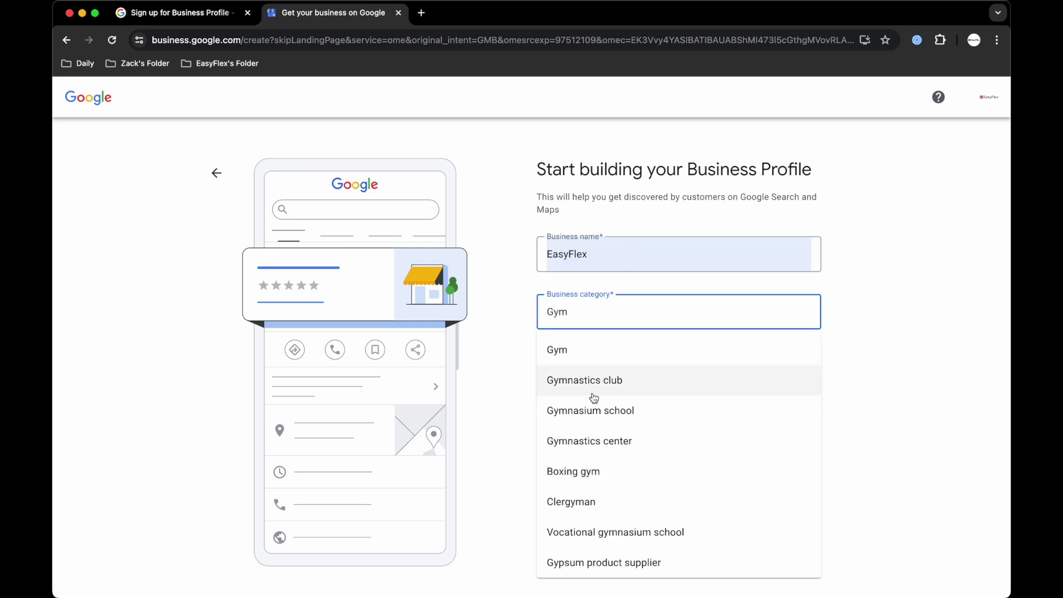
pyautogui.scroll(-1, 594, 396)
pyautogui.scroll(-5, 594, 396)
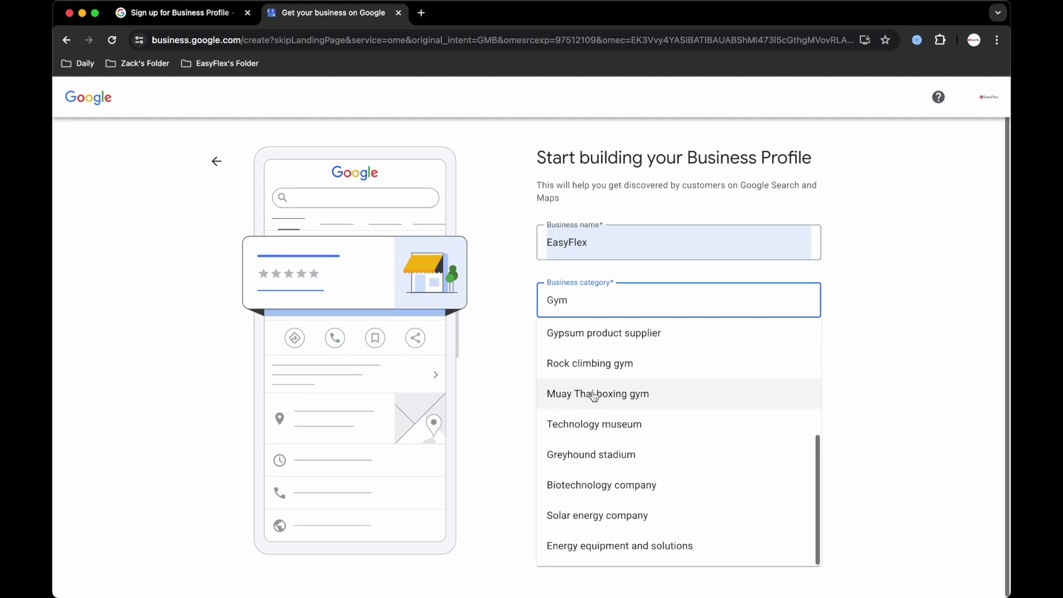
pyautogui.scroll(6, 593, 397)
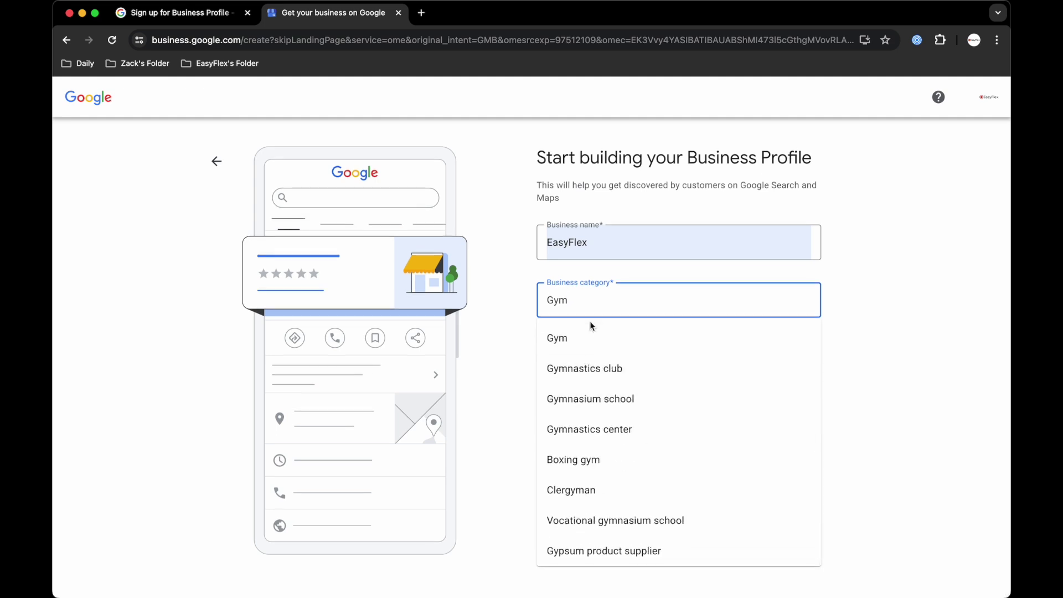
pyautogui.press('BackSpace')
pyautogui.press('BackSpace')
pyautogui.press('BackSpace')
pyautogui.write('M')
pyautogui.click(661, 339)
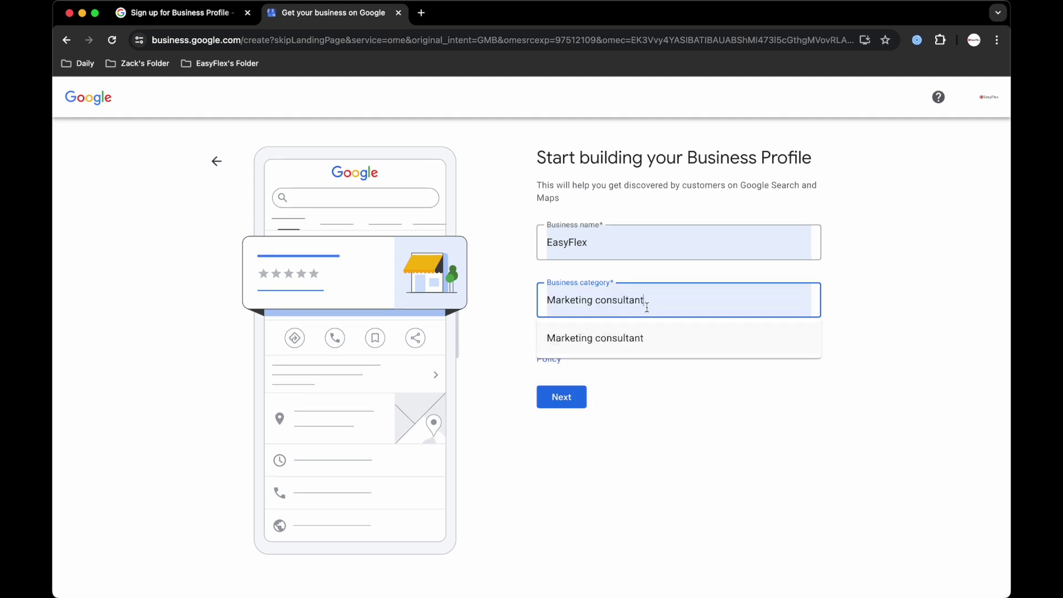
pyautogui.click(613, 335)
pyautogui.click(561, 410)
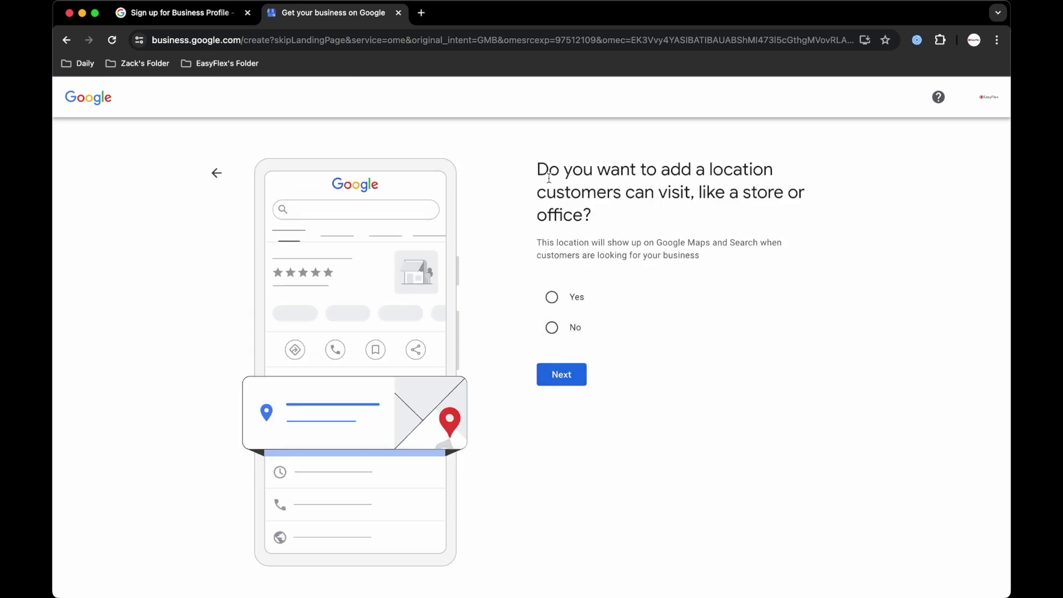
# Answer No to adding a location customers can visit.
pyautogui.moveTo(537, 171); pyautogui.dragTo(632, 233)
pyautogui.moveTo(612, 296); pyautogui.dragTo(529, 300)
pyautogui.click(552, 328)
pyautogui.click(569, 380)
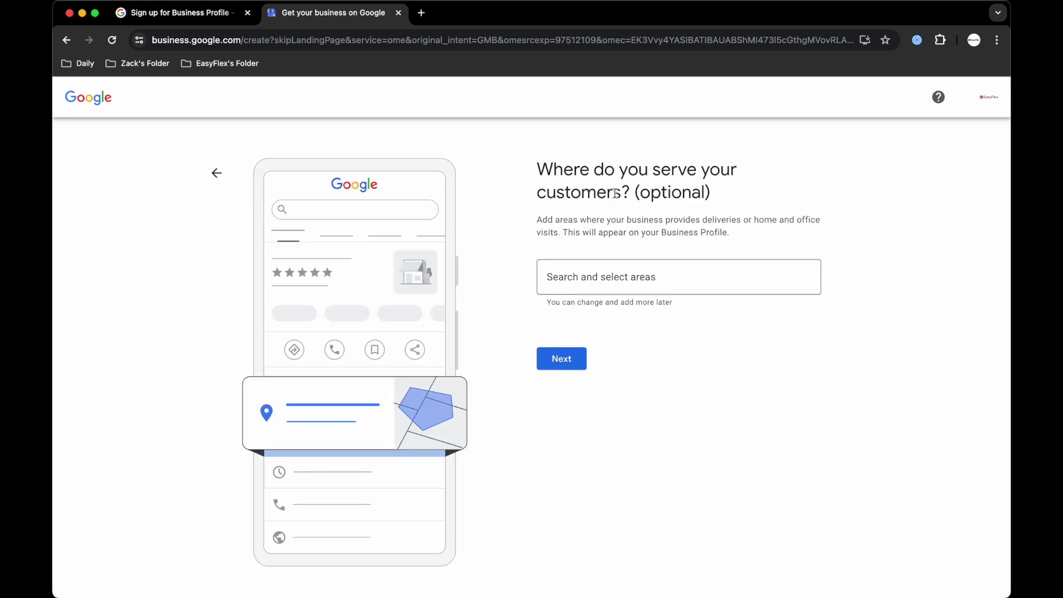
# Leave service areas empty and set the region to United Kingdom.
pyautogui.moveTo(539, 221); pyautogui.dragTo(733, 242)
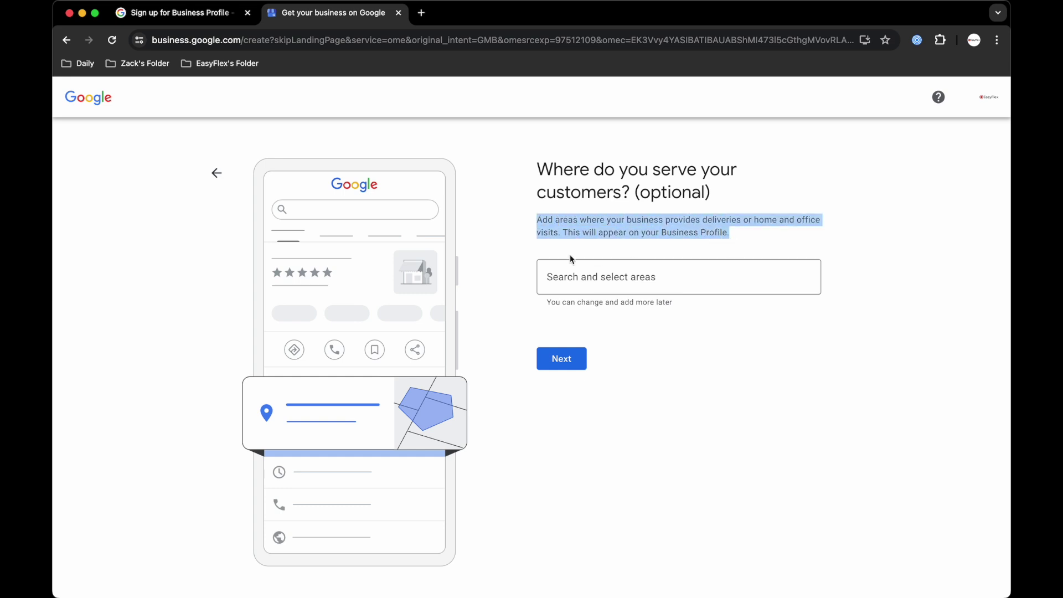
pyautogui.click(680, 235)
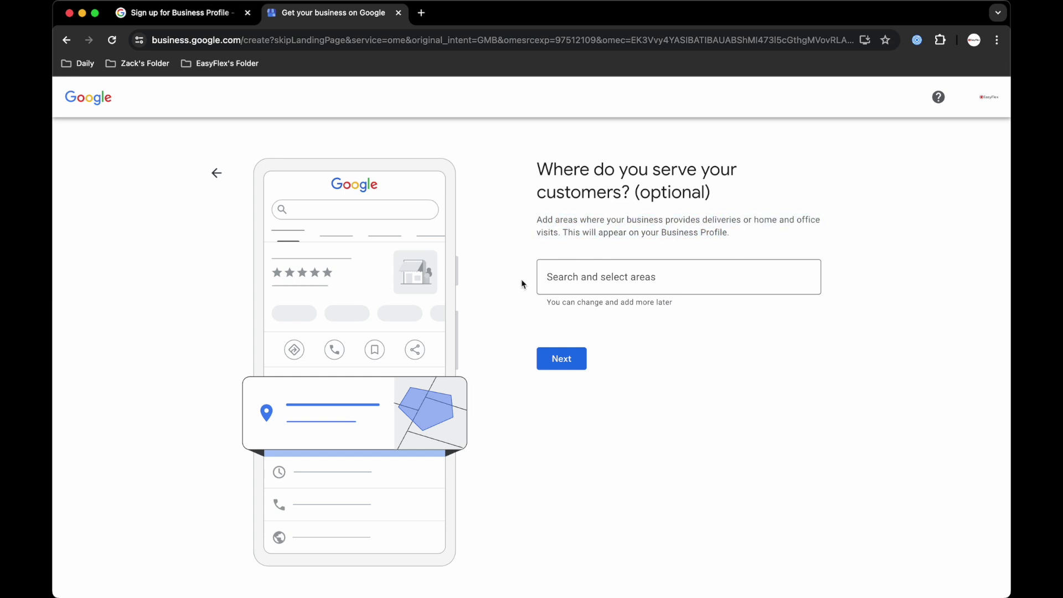
pyautogui.click(563, 359)
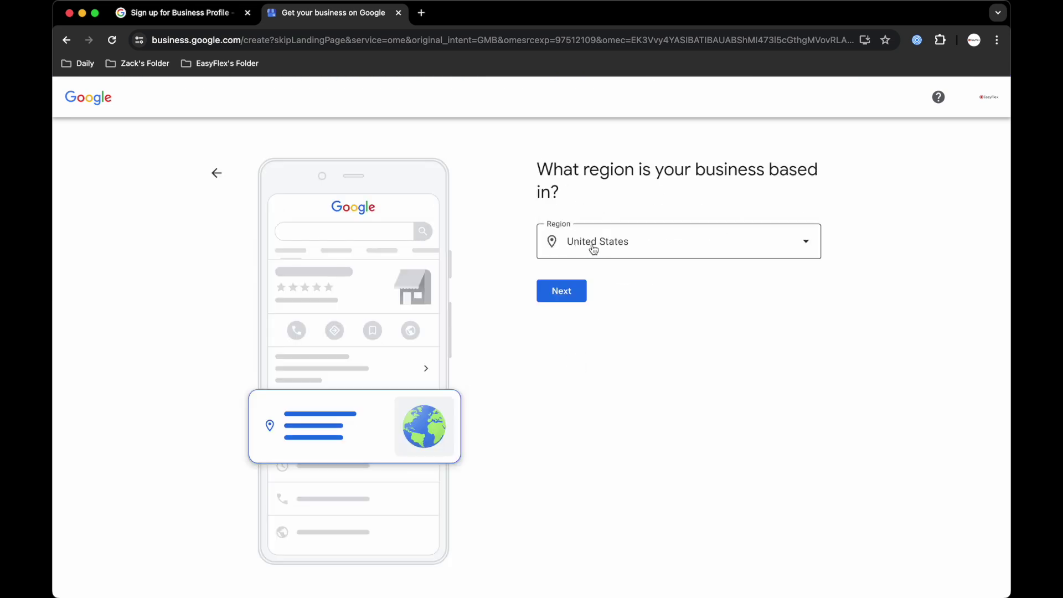
pyautogui.click(593, 247)
pyautogui.click(590, 396)
pyautogui.click(561, 291)
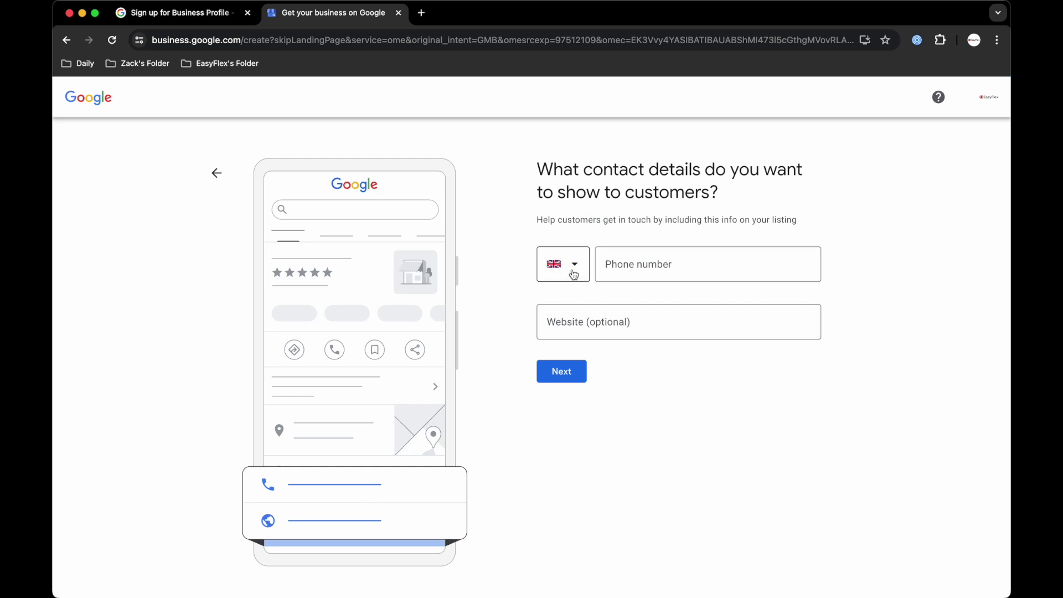
pyautogui.click(630, 266)
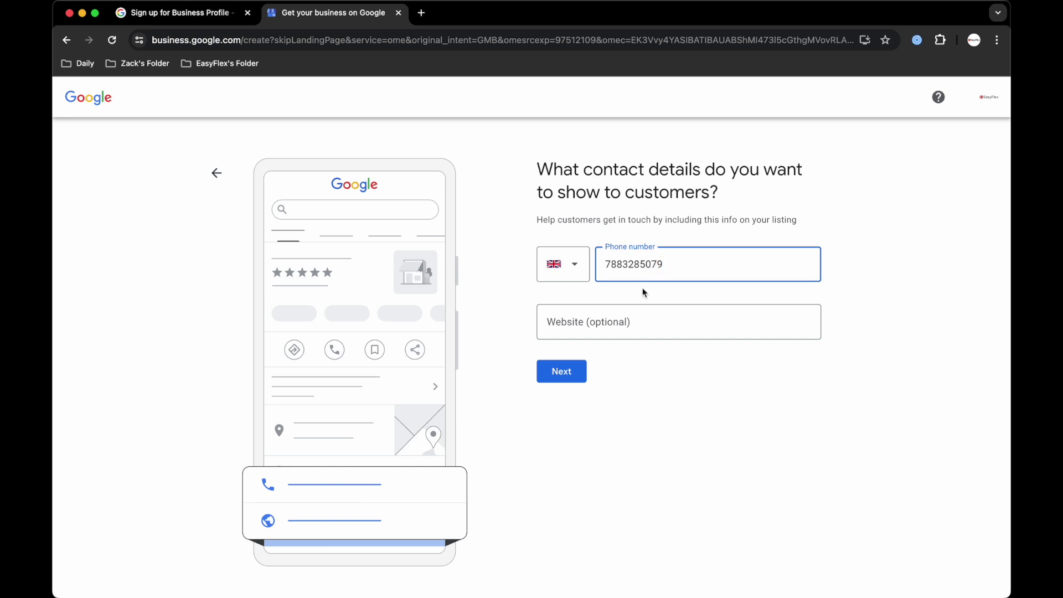
pyautogui.click(616, 321)
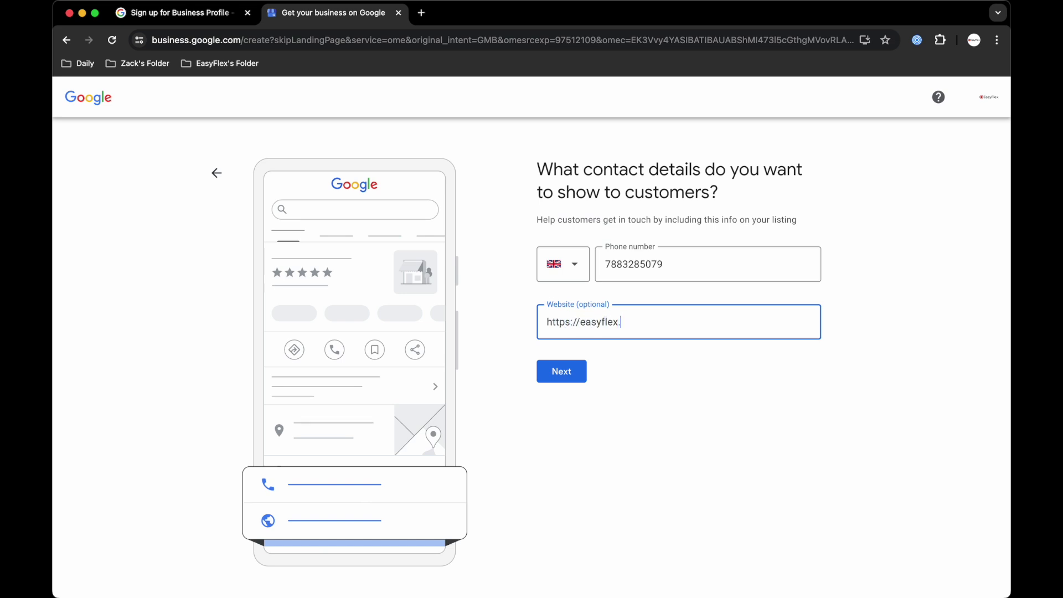
pyautogui.click(691, 359)
pyautogui.click(577, 374)
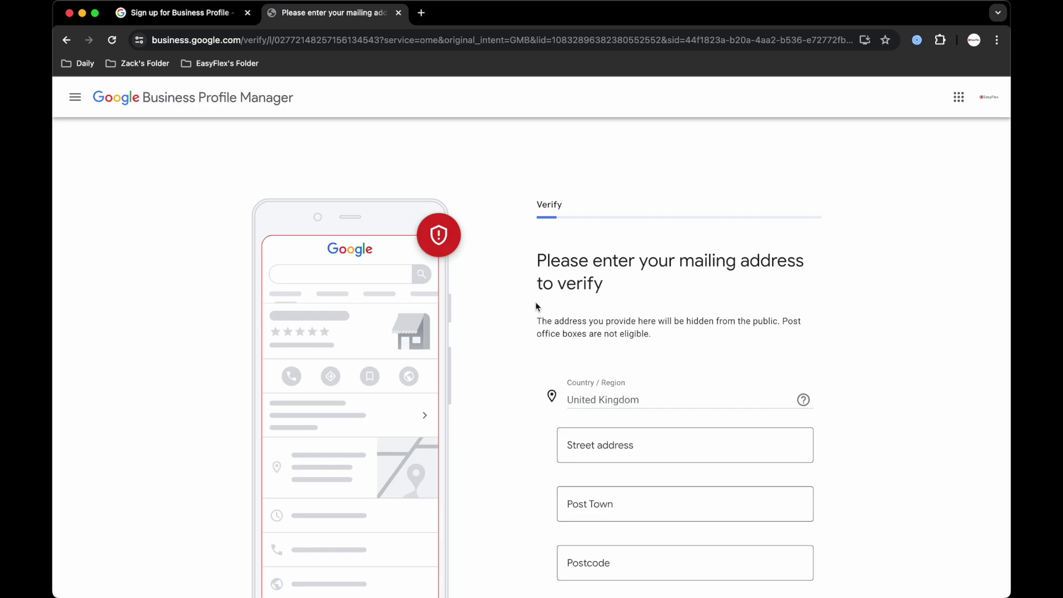
# Enter EasyFlex's London street address, using the suggested match for town and postcode, and submit.
pyautogui.scroll(-2, 611, 268)
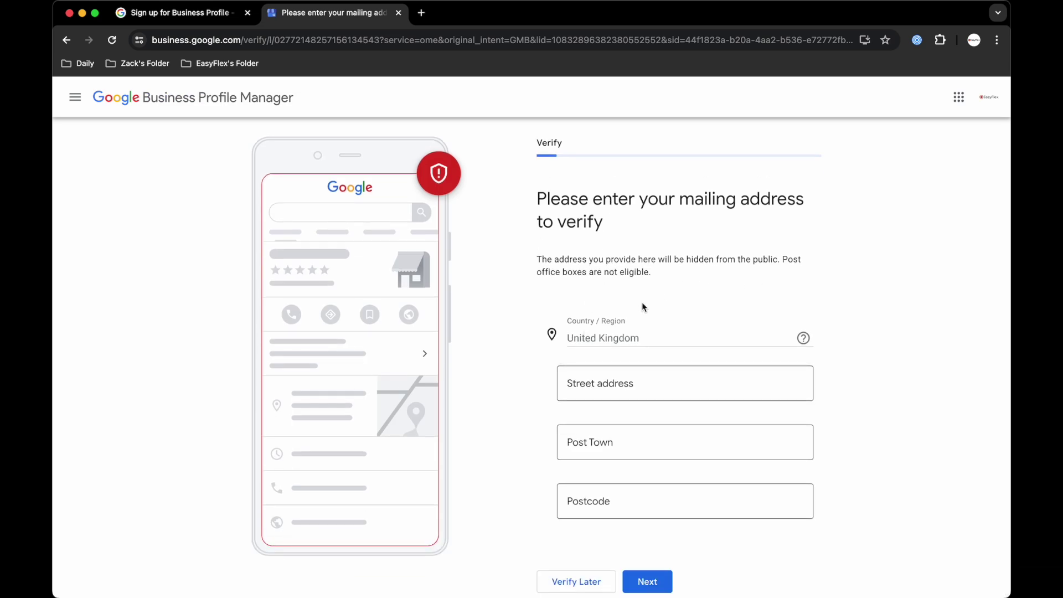
pyautogui.click(610, 394)
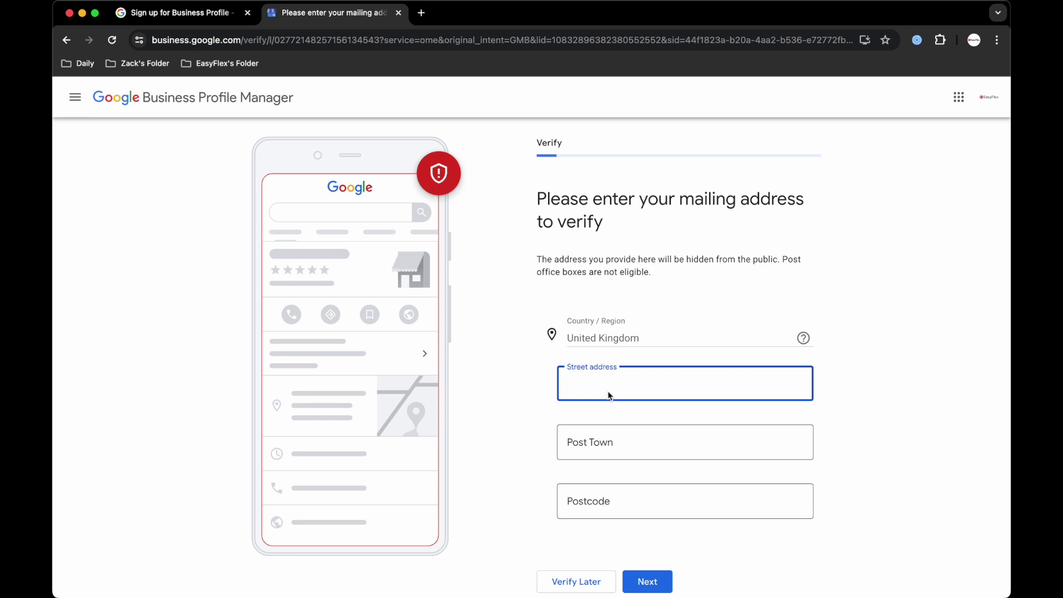
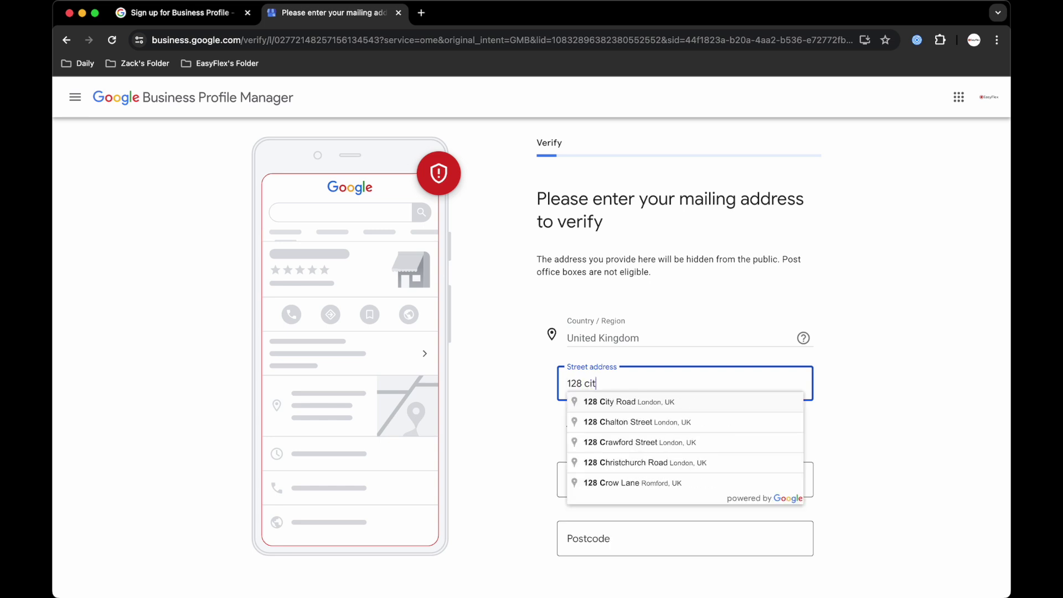
pyautogui.click(635, 406)
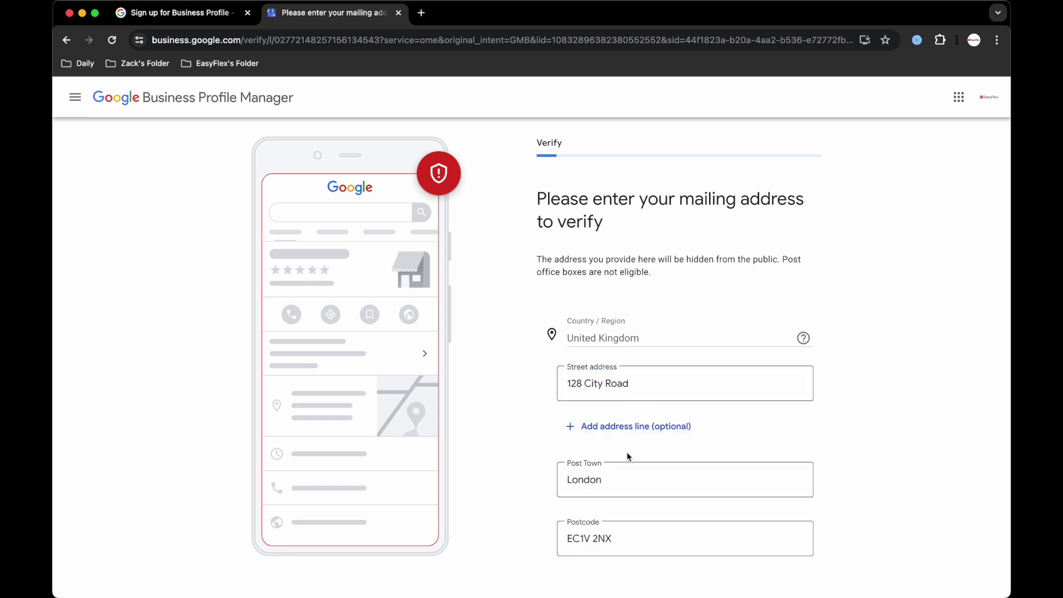
pyautogui.scroll(-1, 629, 456)
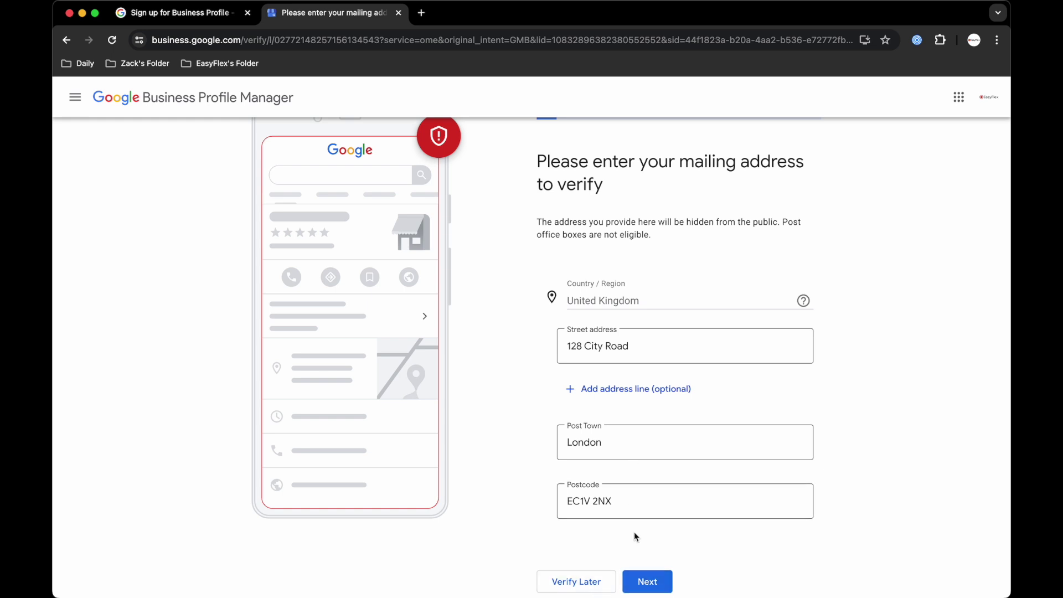
pyautogui.click(640, 580)
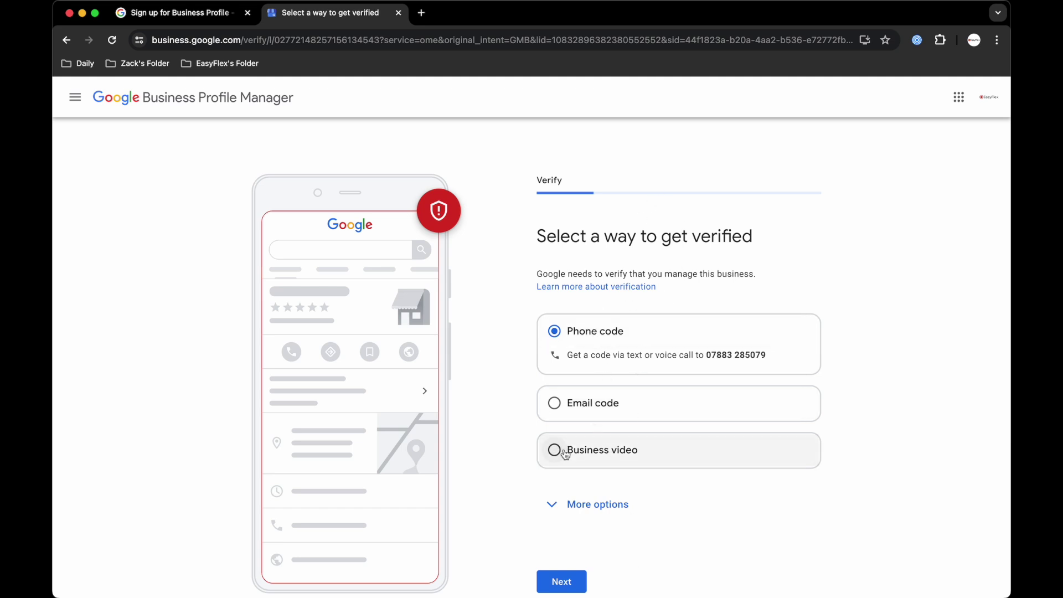
# Verify by phone code sent via text message, entering the 6-digit code received.
pyautogui.click(560, 587)
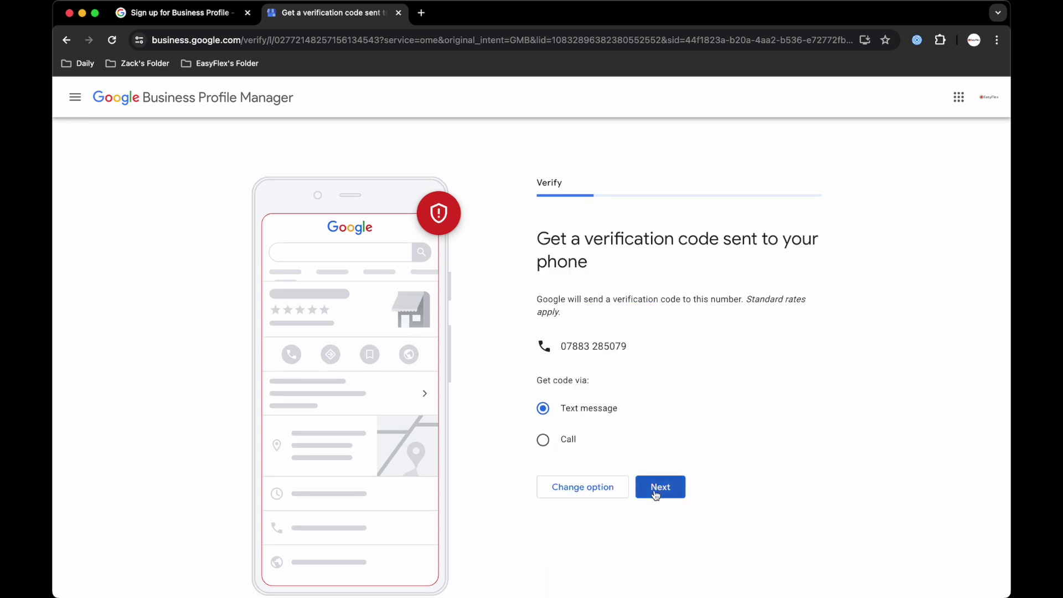
pyautogui.click(656, 491)
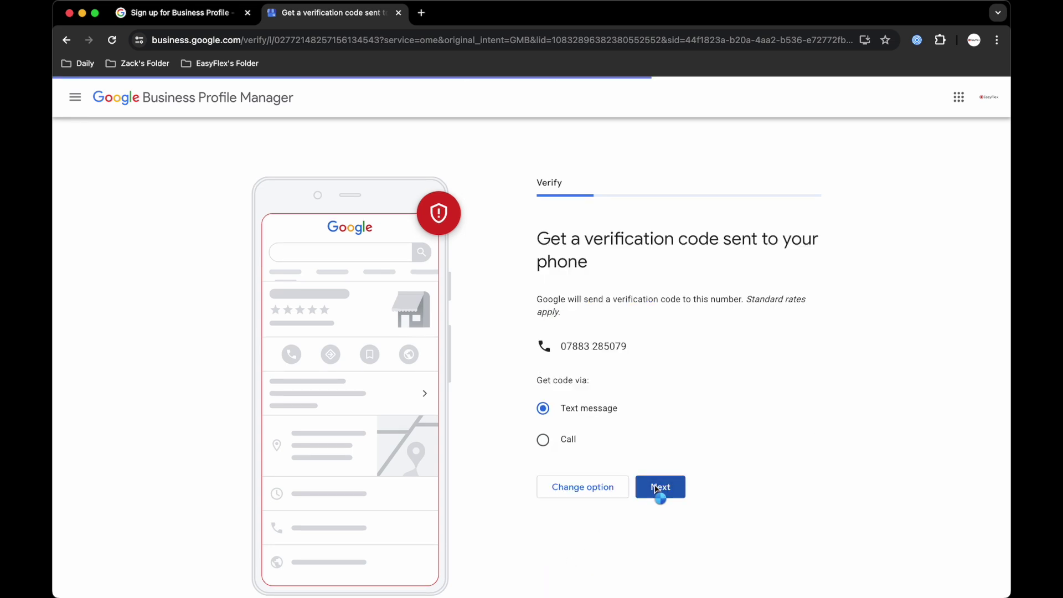
pyautogui.click(655, 348)
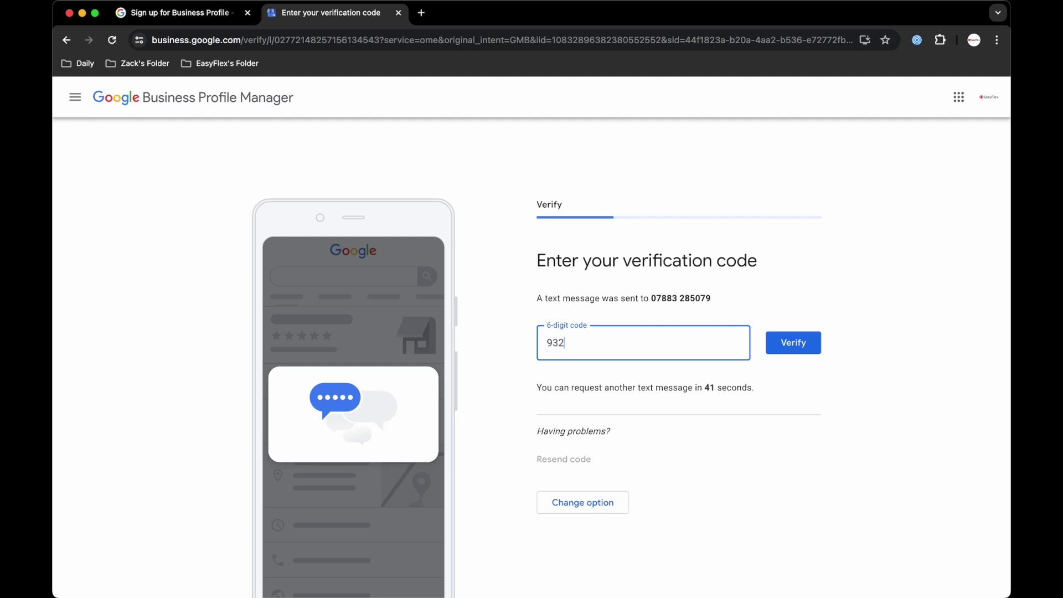
pyautogui.click(806, 344)
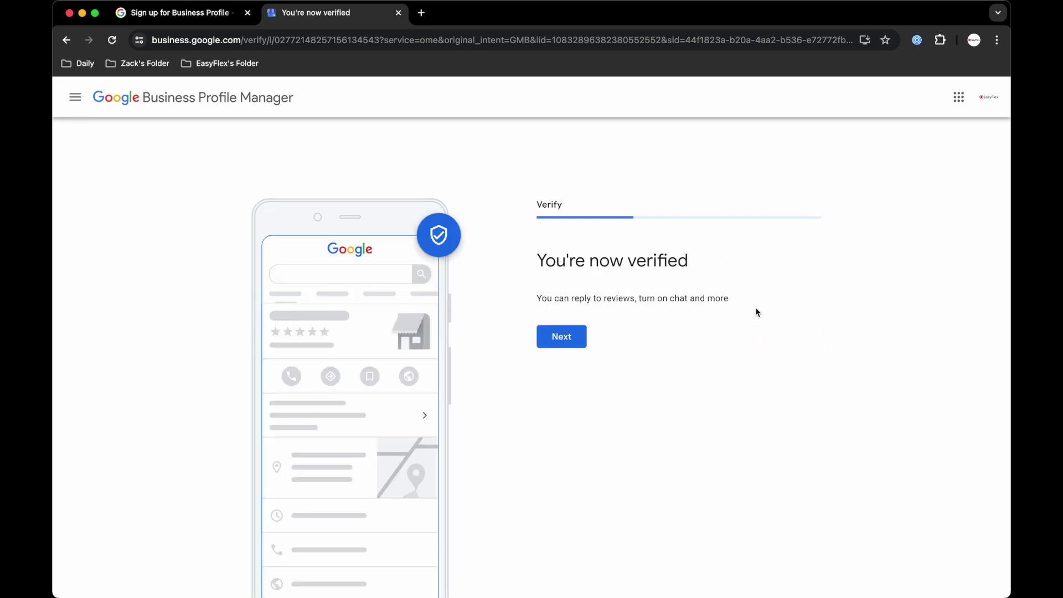
pyautogui.click(555, 343)
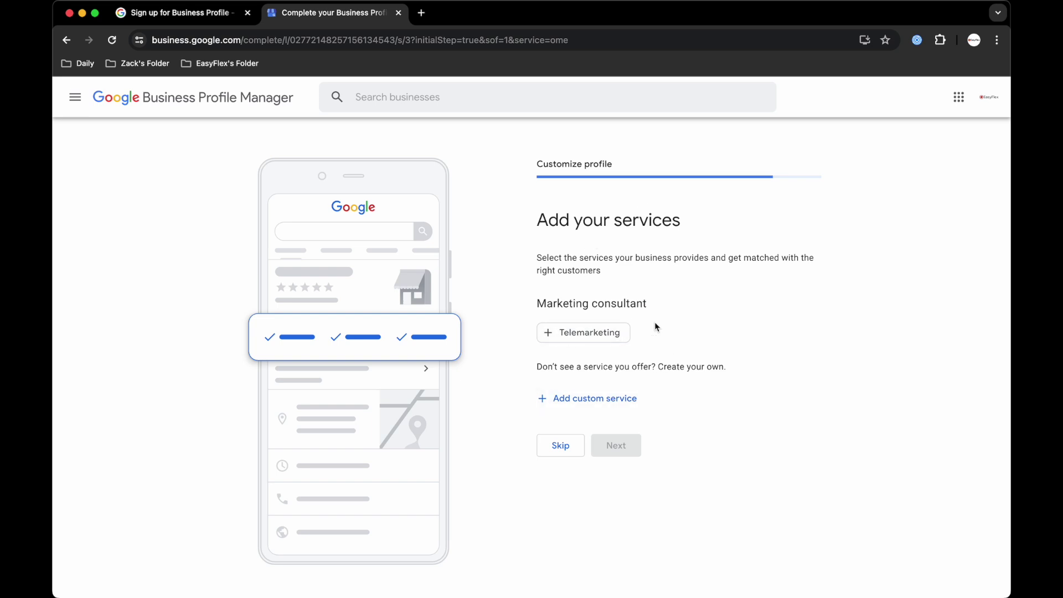
# Add custom services Business Consulting and Gym Growth Coaching, leaving Telemarketing out, and continue.
pyautogui.click(577, 339)
pyautogui.click(589, 339)
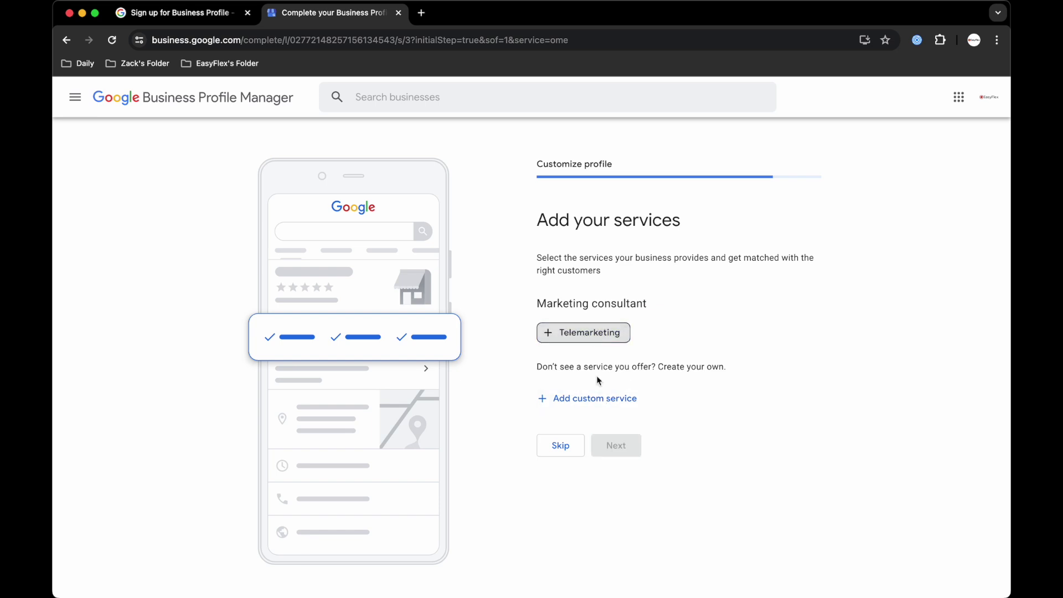
pyautogui.click(592, 398)
pyautogui.write('Business Consulting')
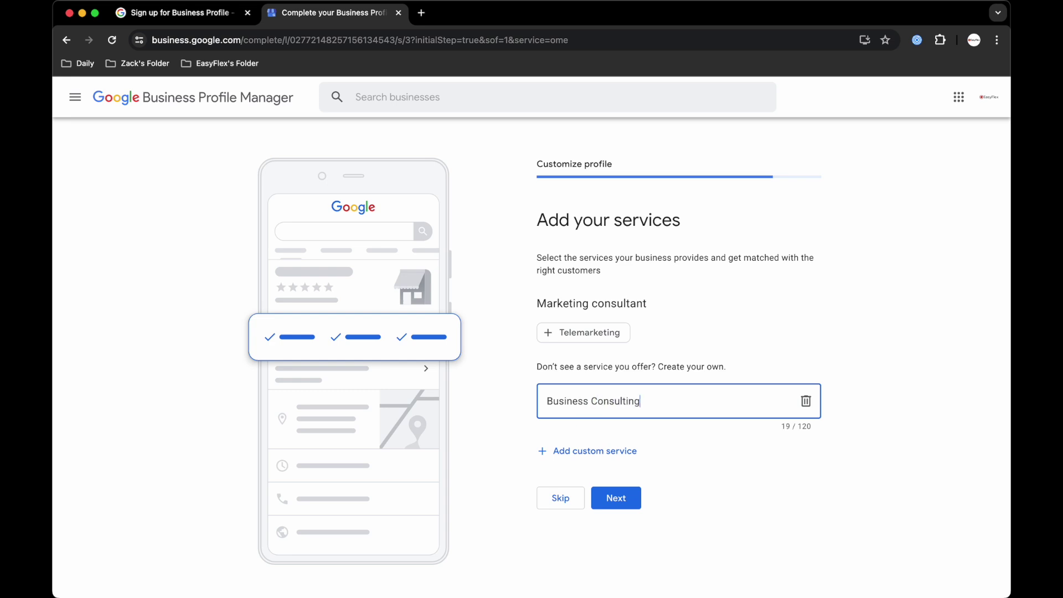
pyautogui.click(620, 451)
pyautogui.write('Gy')
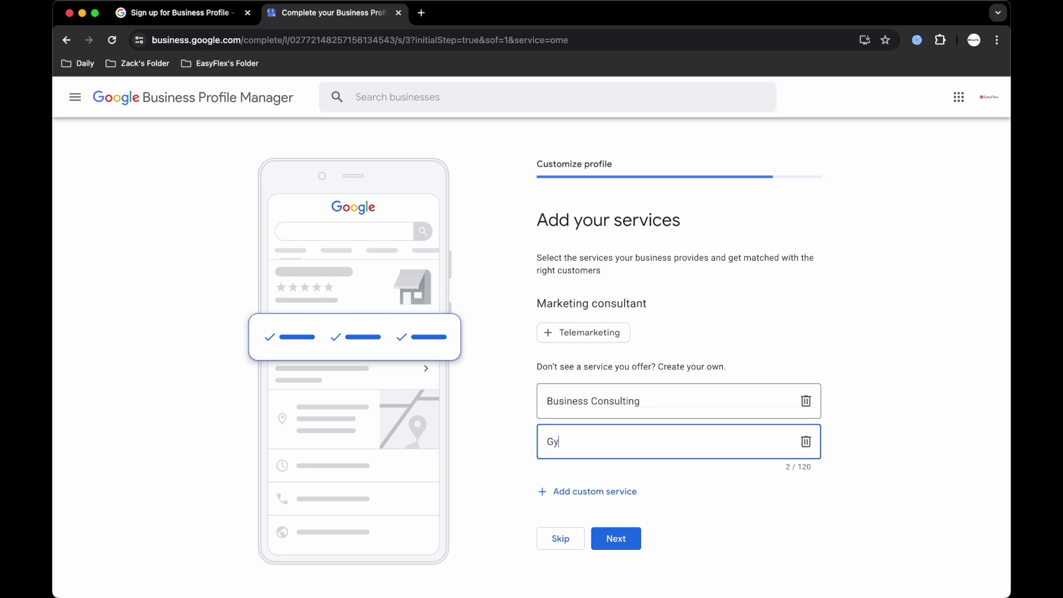
pyautogui.write('m Growth Coaching')
pyautogui.click(631, 535)
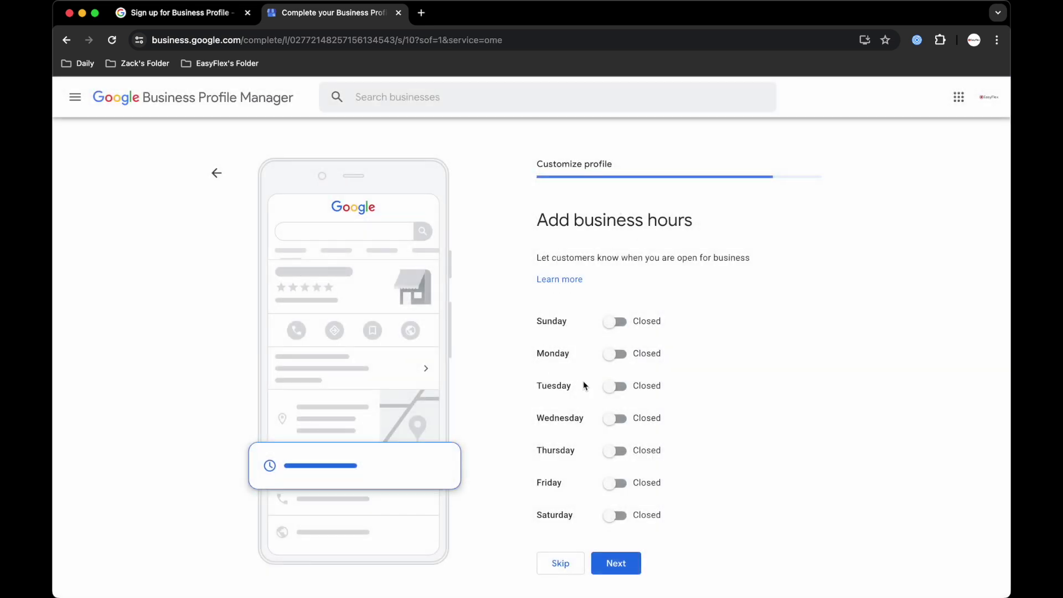
# Mark Sunday, Monday, Tuesday and Wednesday as open.
pyautogui.click(615, 322)
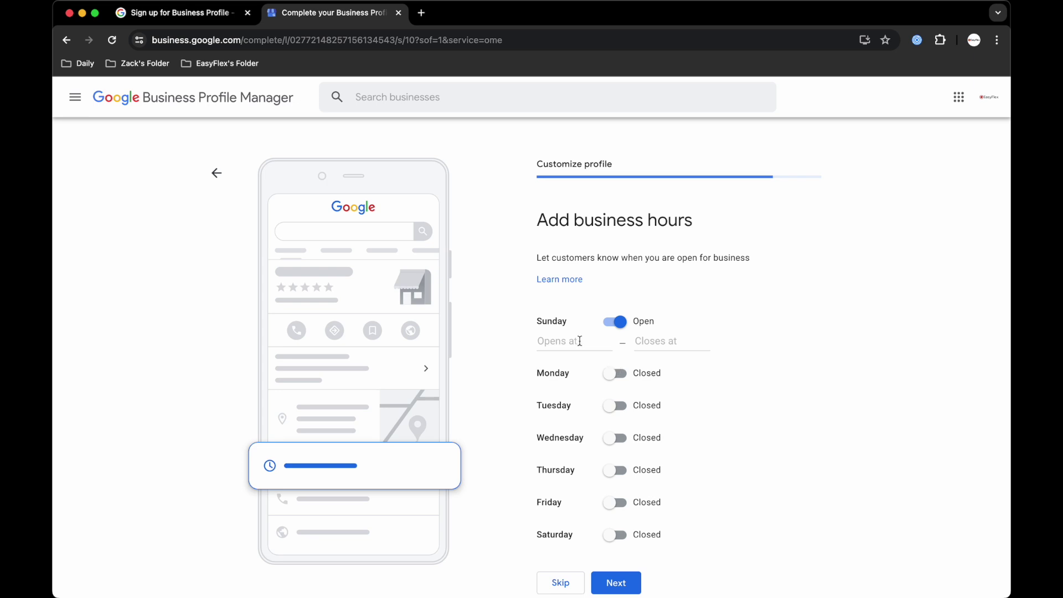
pyautogui.click(580, 341)
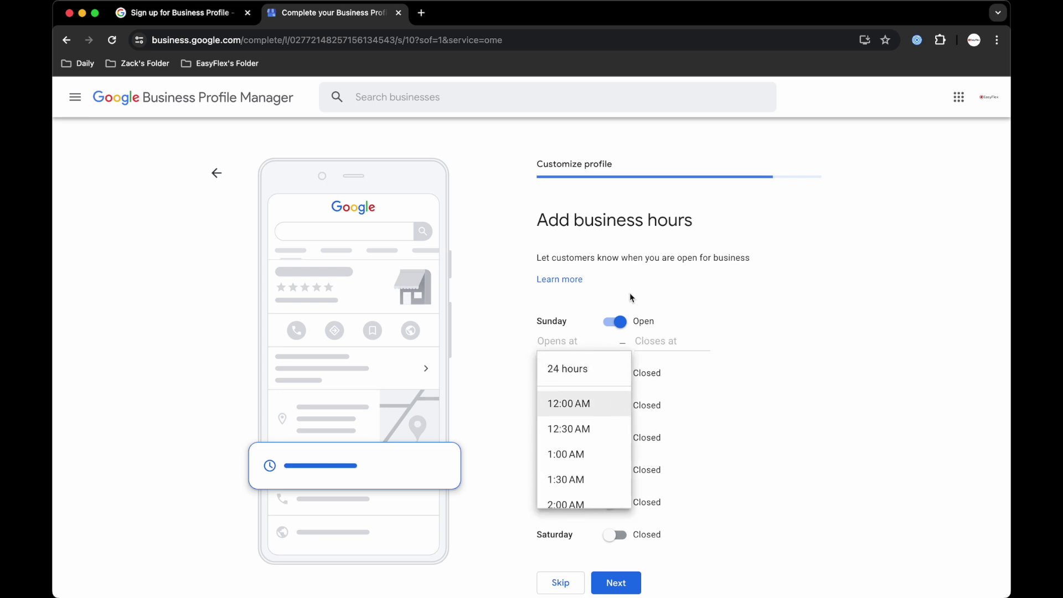
pyautogui.click(680, 322)
pyautogui.click(619, 377)
pyautogui.click(617, 428)
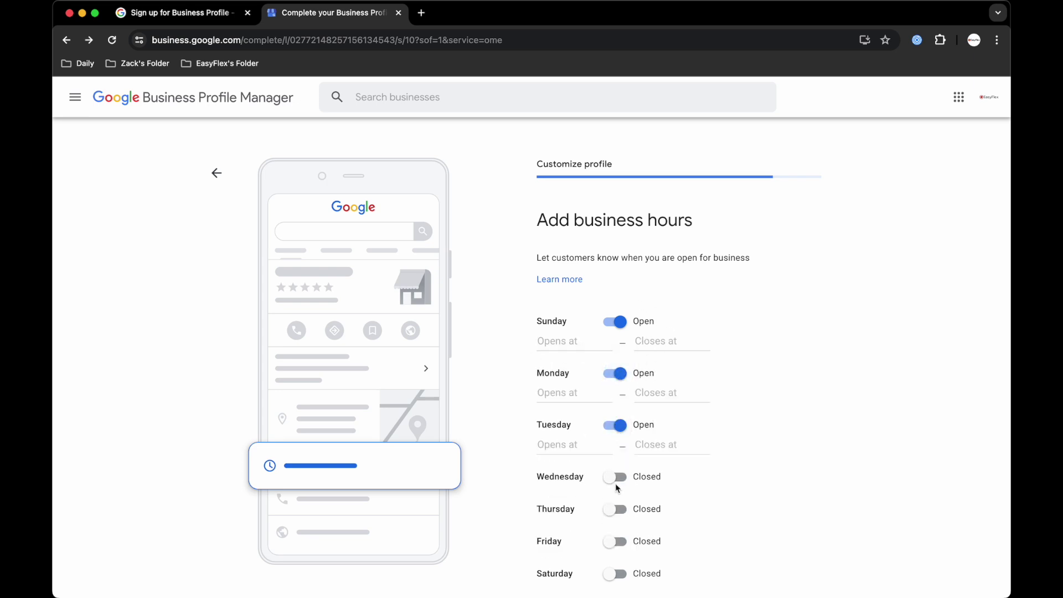
pyautogui.click(617, 481)
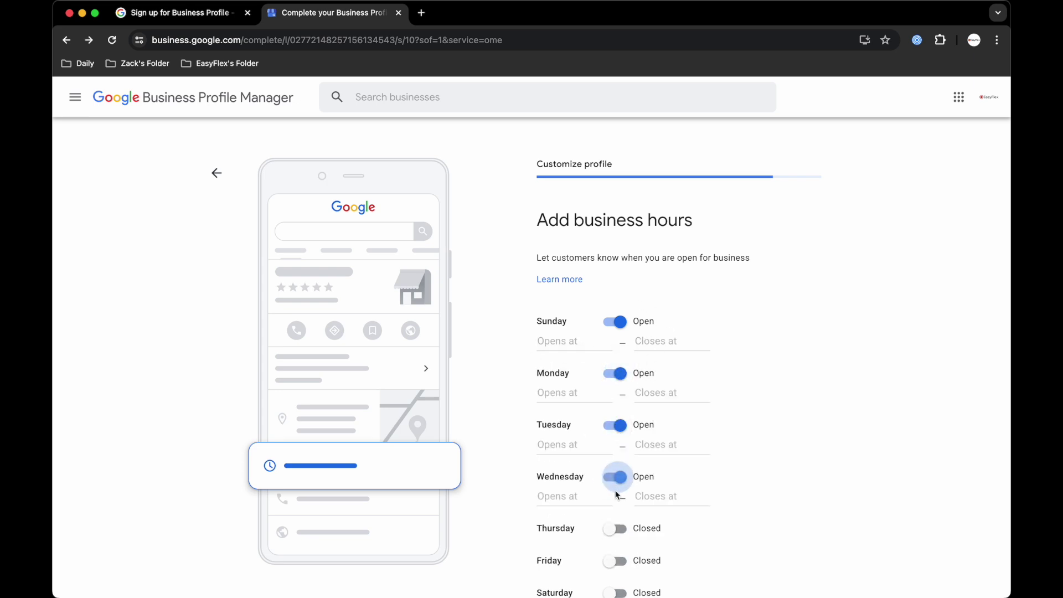
# Set Monday's hours to 9:00 AM–8:00 PM with a single time range.
pyautogui.click(561, 390)
pyautogui.scroll(-10, 580, 472)
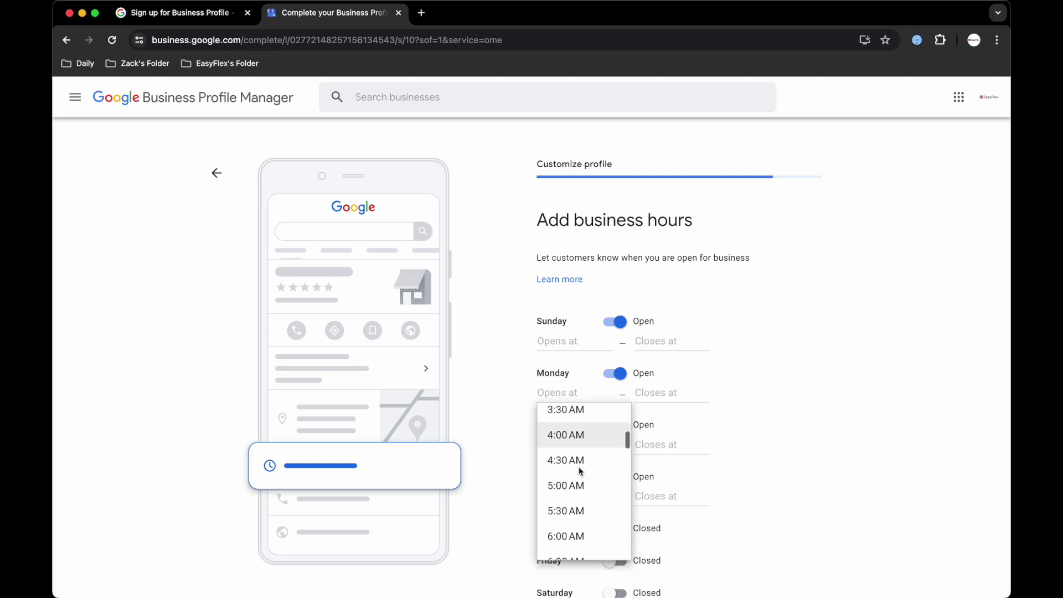
pyautogui.scroll(2, 580, 471)
pyautogui.scroll(5, 580, 472)
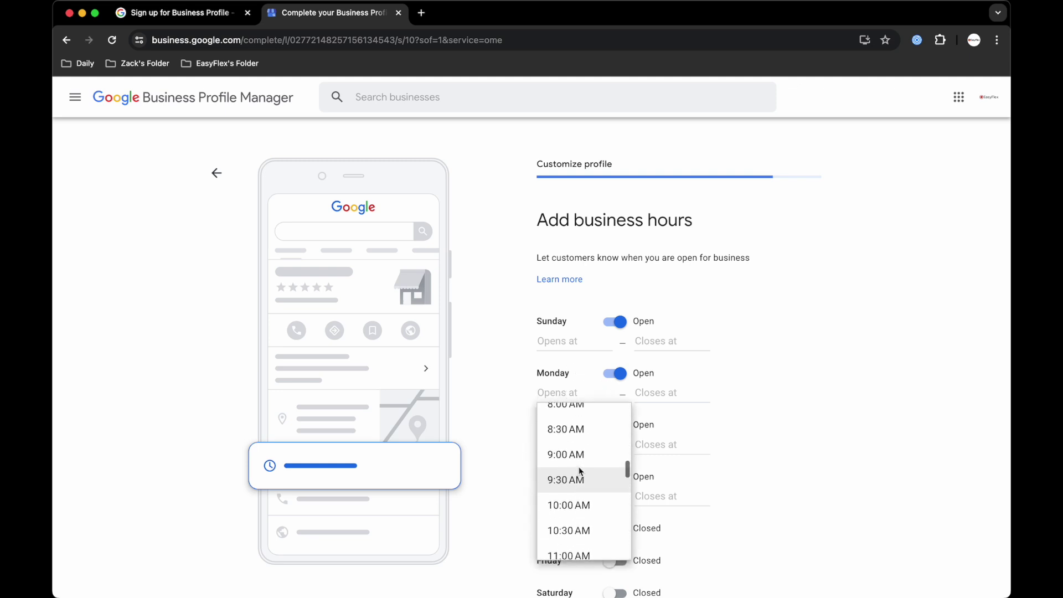
pyautogui.click(580, 475)
pyautogui.click(644, 388)
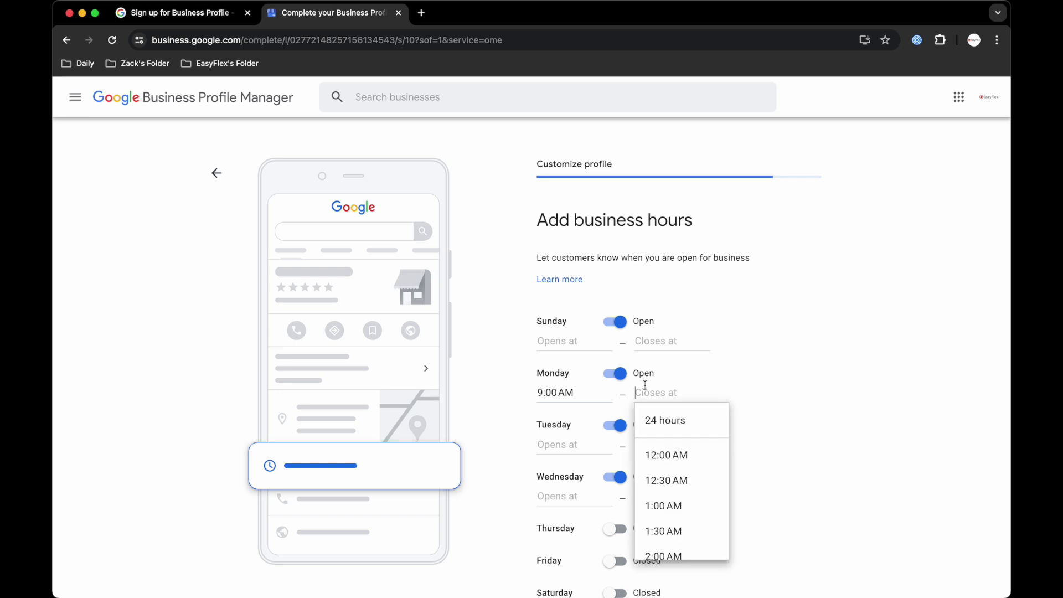
pyautogui.scroll(-7, 677, 473)
pyautogui.scroll(-3, 676, 474)
pyautogui.scroll(2, 679, 466)
pyautogui.scroll(-4, 681, 457)
pyautogui.scroll(-6, 683, 452)
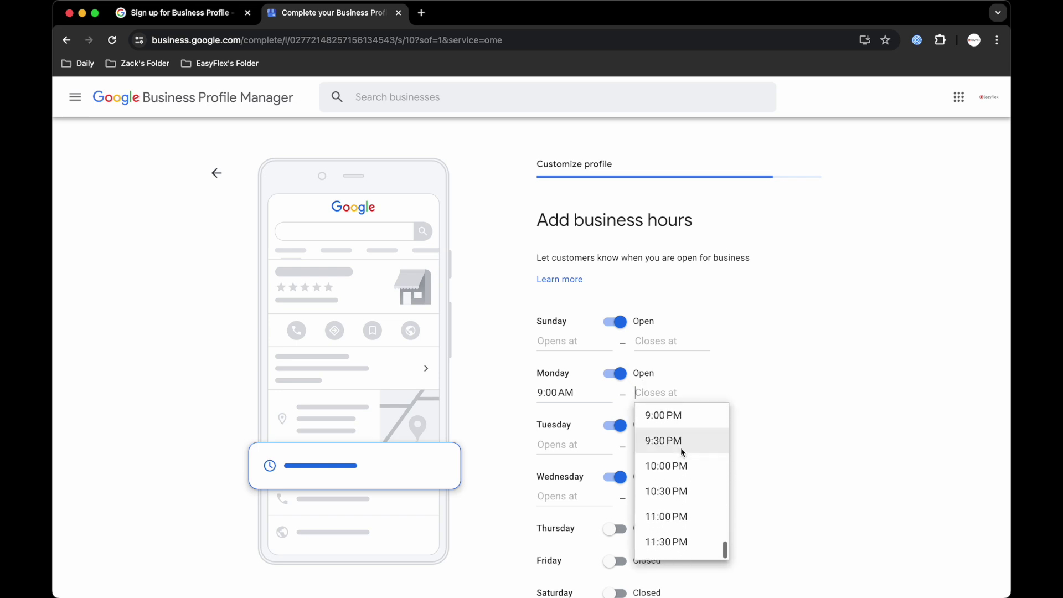
pyautogui.scroll(2, 683, 452)
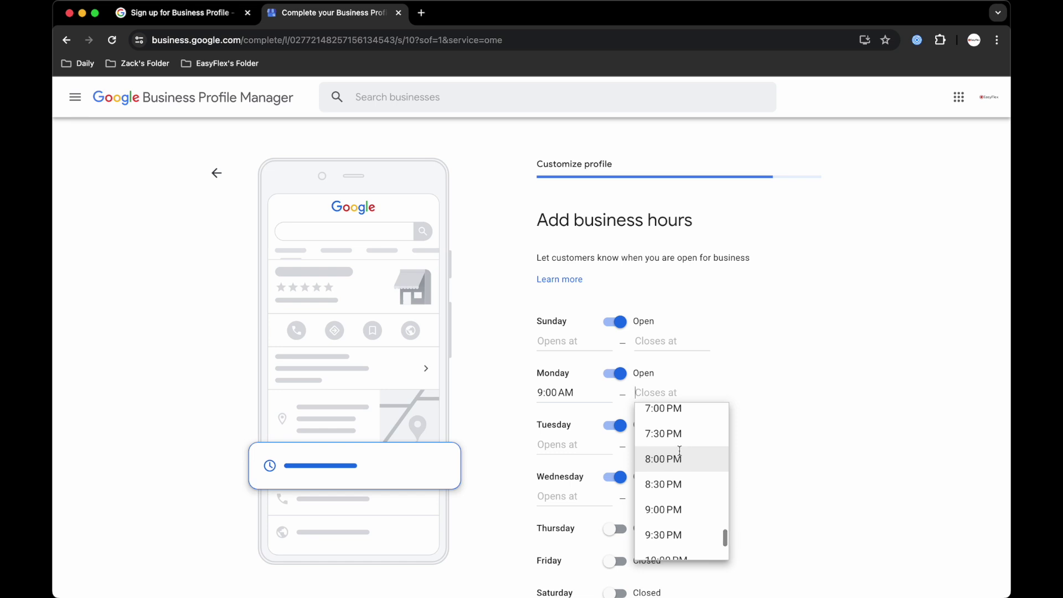
pyautogui.click(683, 453)
pyautogui.click(781, 397)
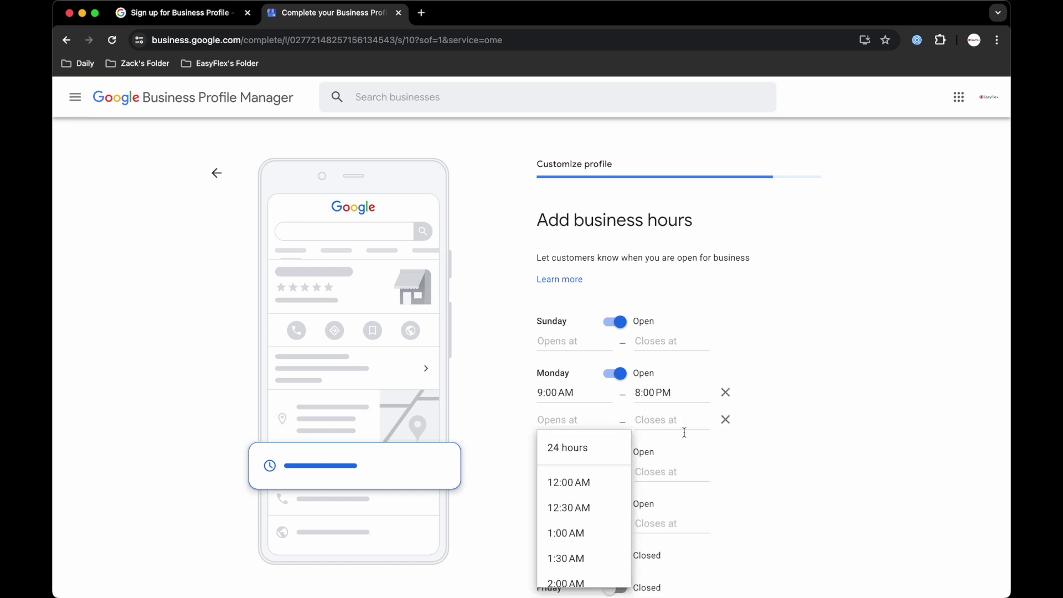
pyautogui.click(727, 422)
pyautogui.click(727, 423)
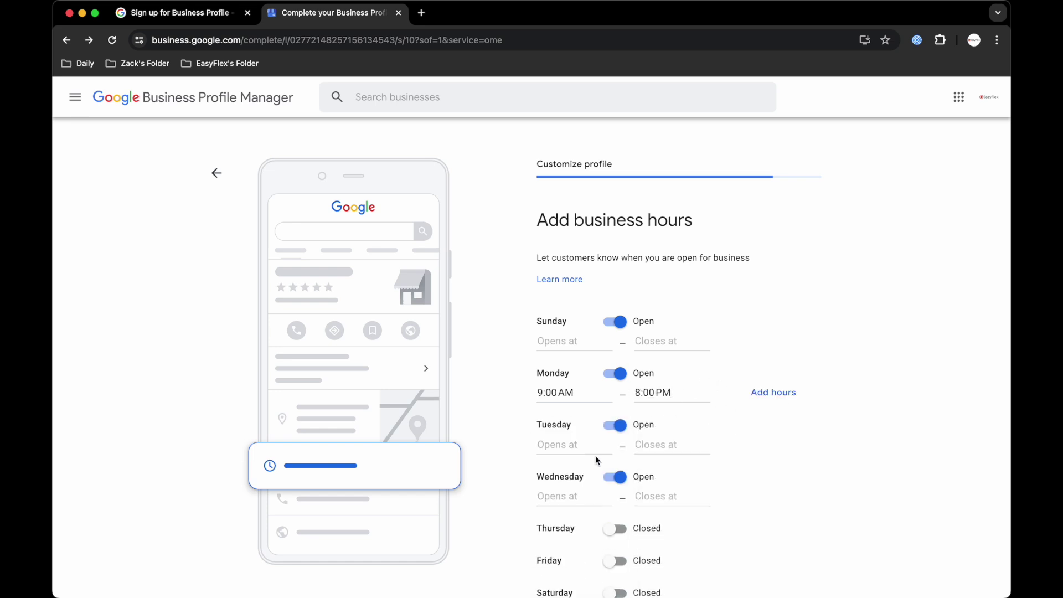
# Mark Thursday, Friday and Saturday as open.
pyautogui.scroll(-2, 624, 438)
pyautogui.click(616, 430)
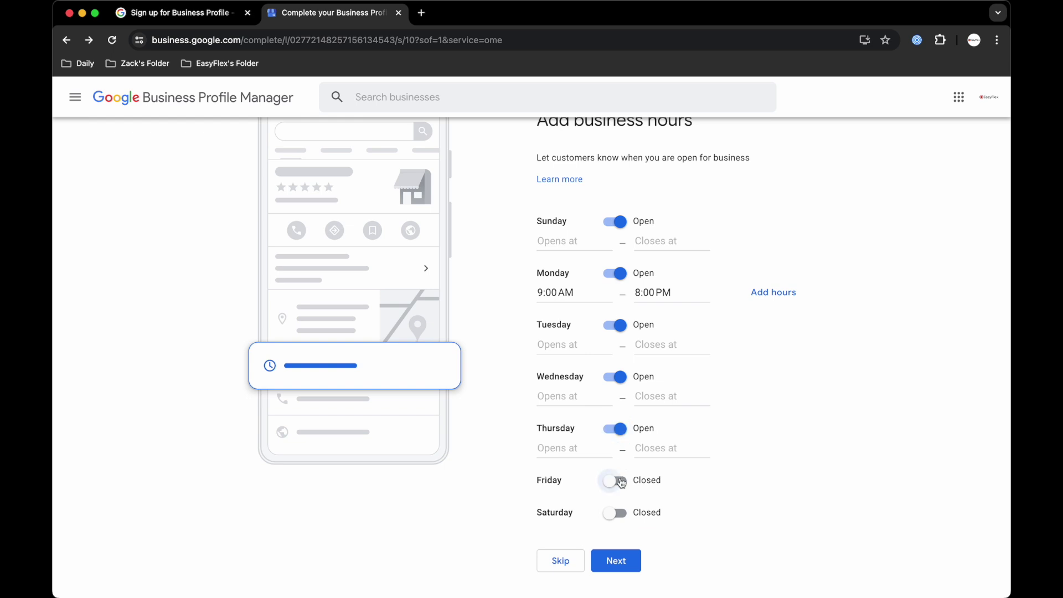
pyautogui.click(616, 481)
pyautogui.click(617, 534)
# Set Tuesday and Wednesday hours to 9:00 AM–8:00 PM.
pyautogui.click(564, 342)
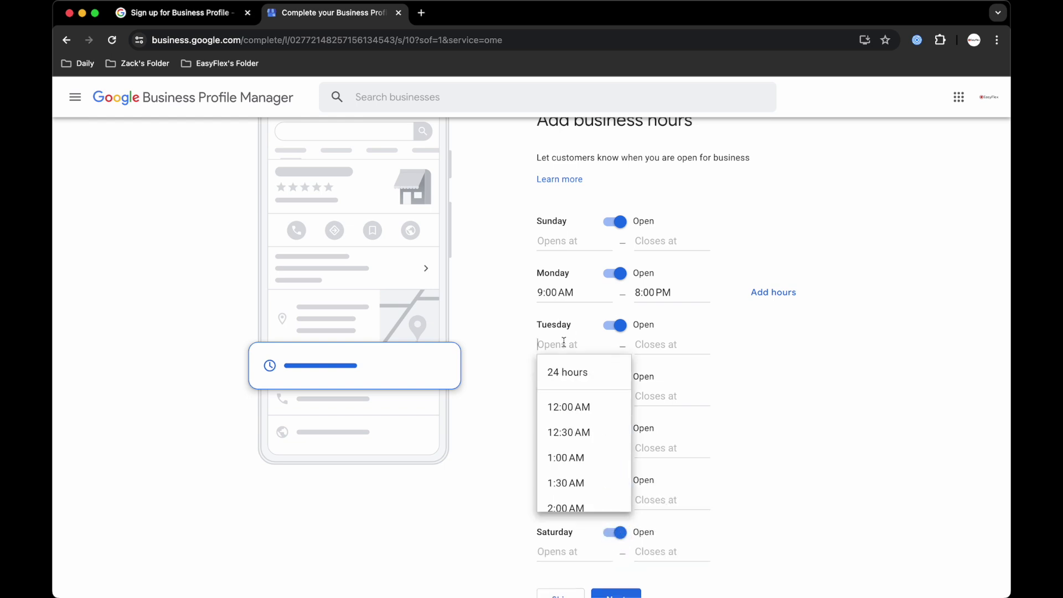
pyautogui.write('9')
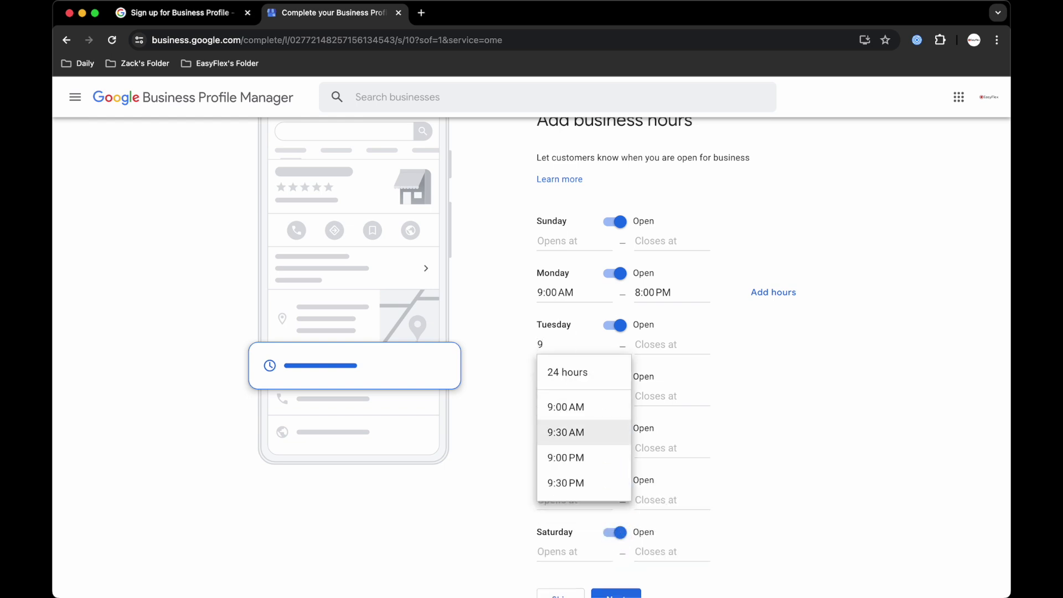
pyautogui.click(579, 406)
pyautogui.click(650, 345)
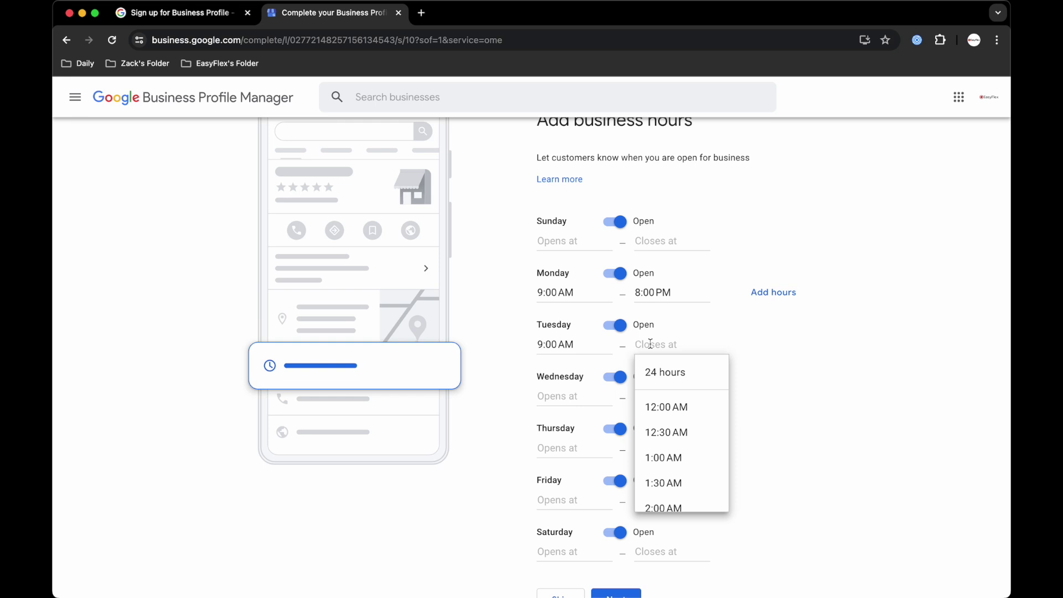
pyautogui.write('8')
pyautogui.click(665, 459)
pyautogui.click(587, 396)
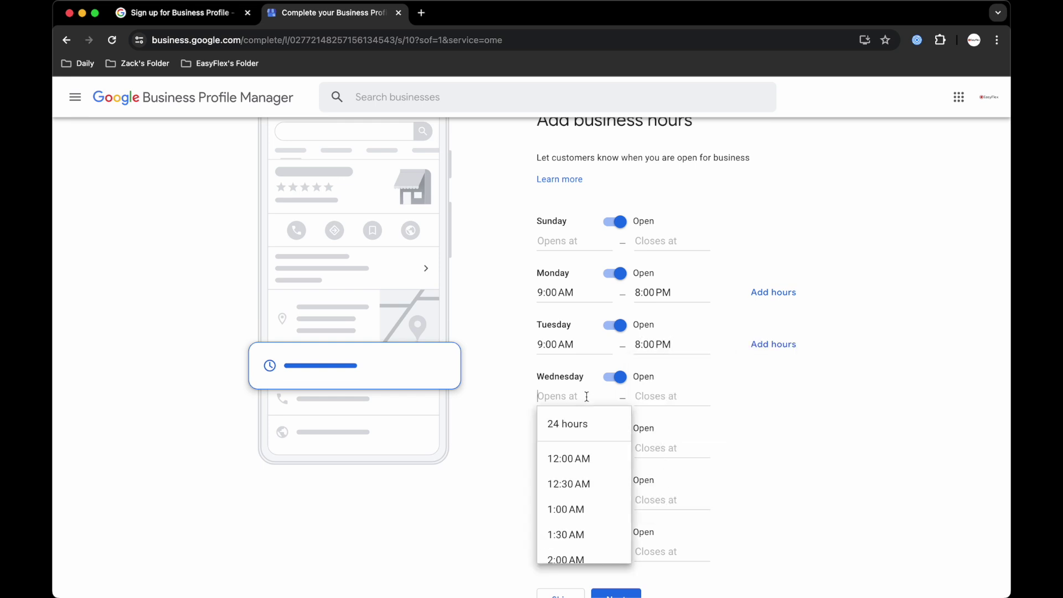
pyautogui.write('9')
pyautogui.click(579, 458)
pyautogui.click(645, 397)
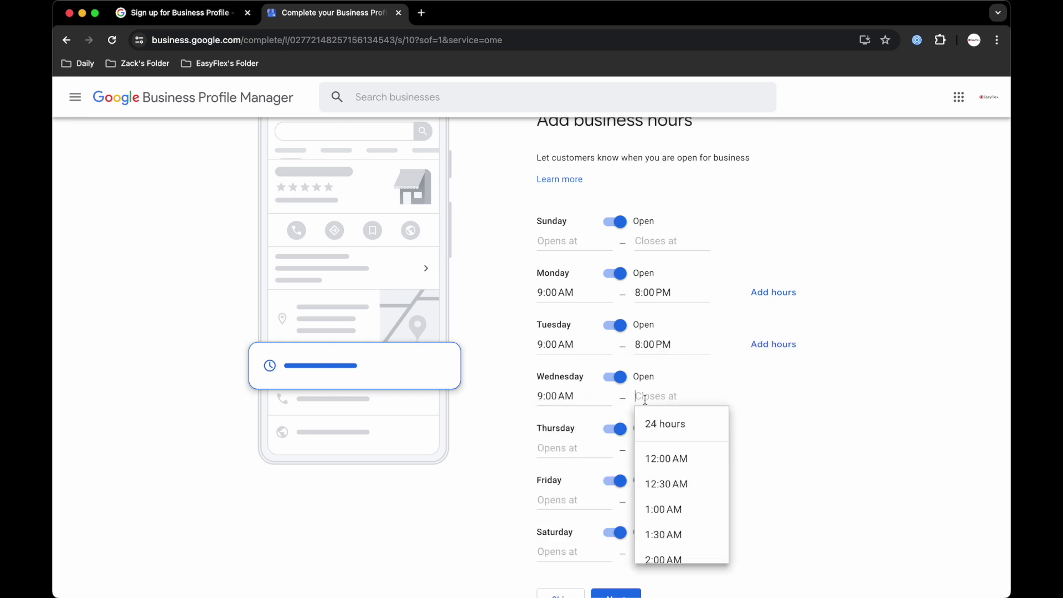
pyautogui.write('8')
pyautogui.click(670, 506)
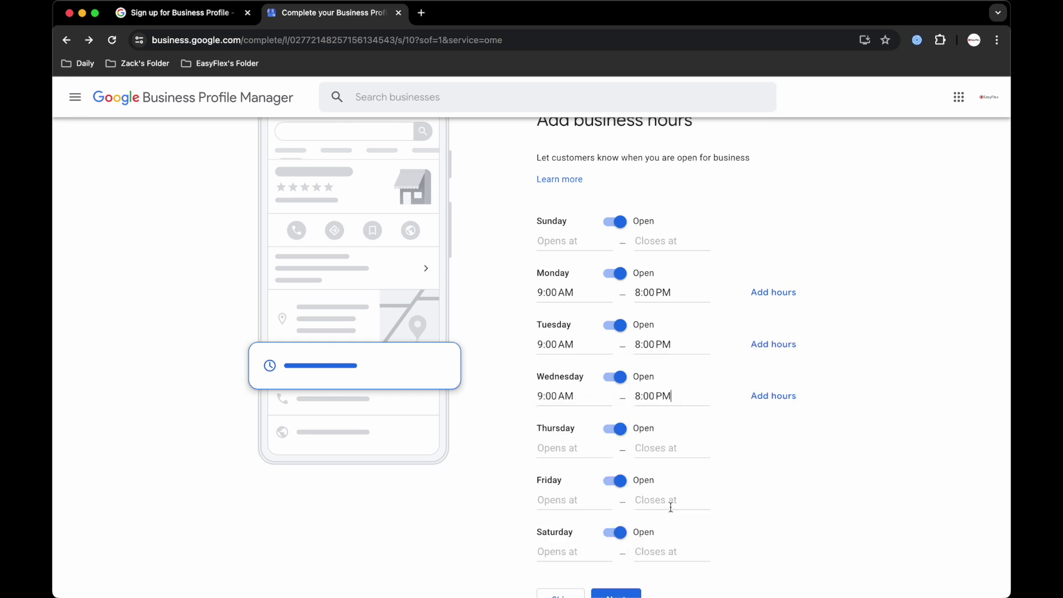
# Set Thursday and Friday hours to 9:00 AM–8:00 PM.
pyautogui.click(570, 448)
pyautogui.write('9')
pyautogui.click(572, 508)
pyautogui.click(663, 459)
pyautogui.write('8')
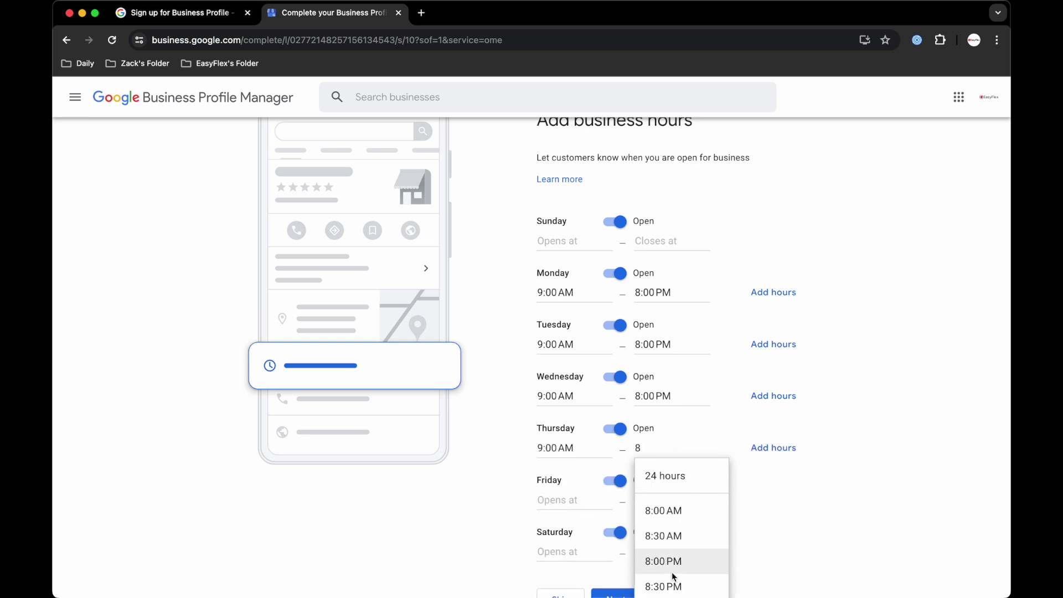
pyautogui.click(673, 571)
pyautogui.click(571, 496)
pyautogui.write('9')
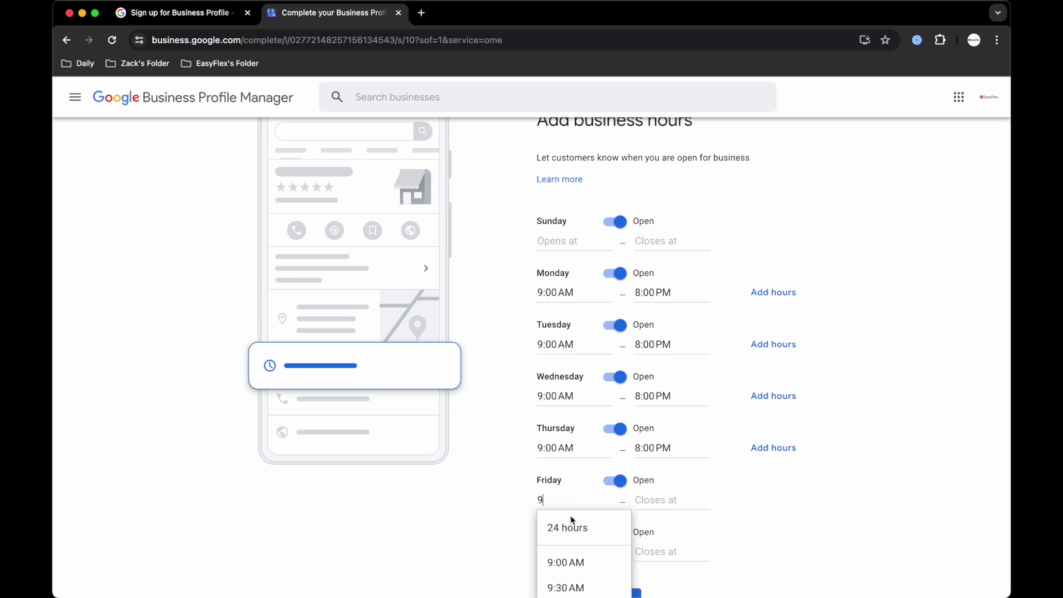
pyautogui.click(561, 561)
pyautogui.click(644, 502)
pyautogui.write('8')
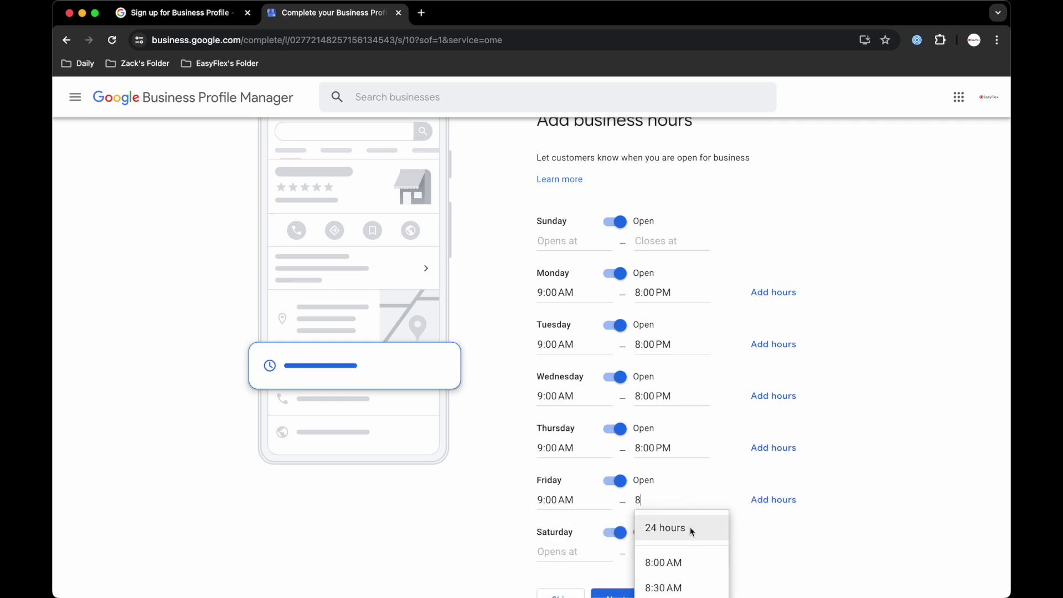
pyautogui.scroll(-2, 693, 433)
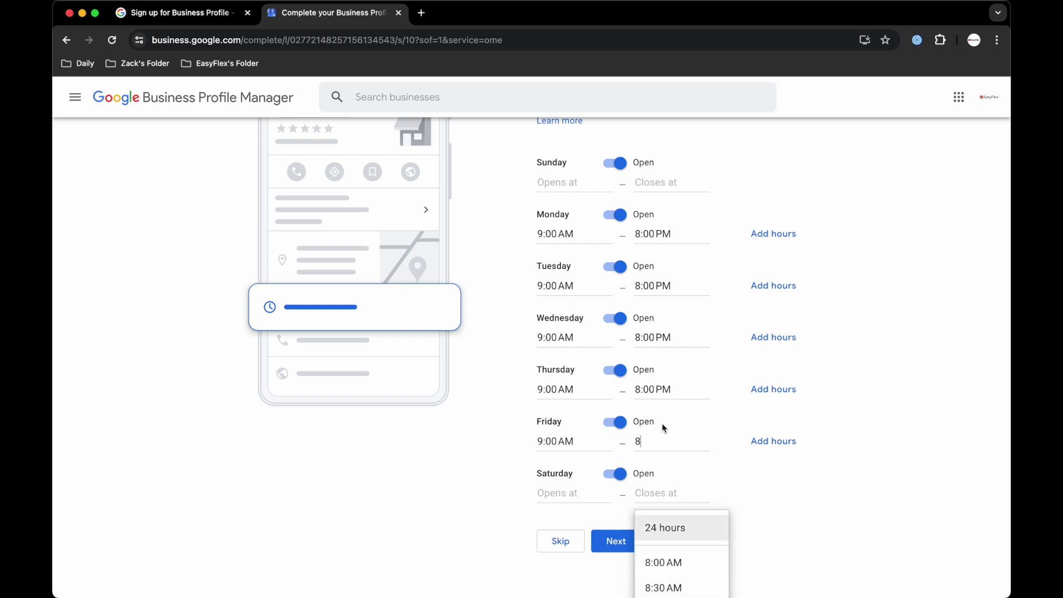
pyautogui.write(':00')
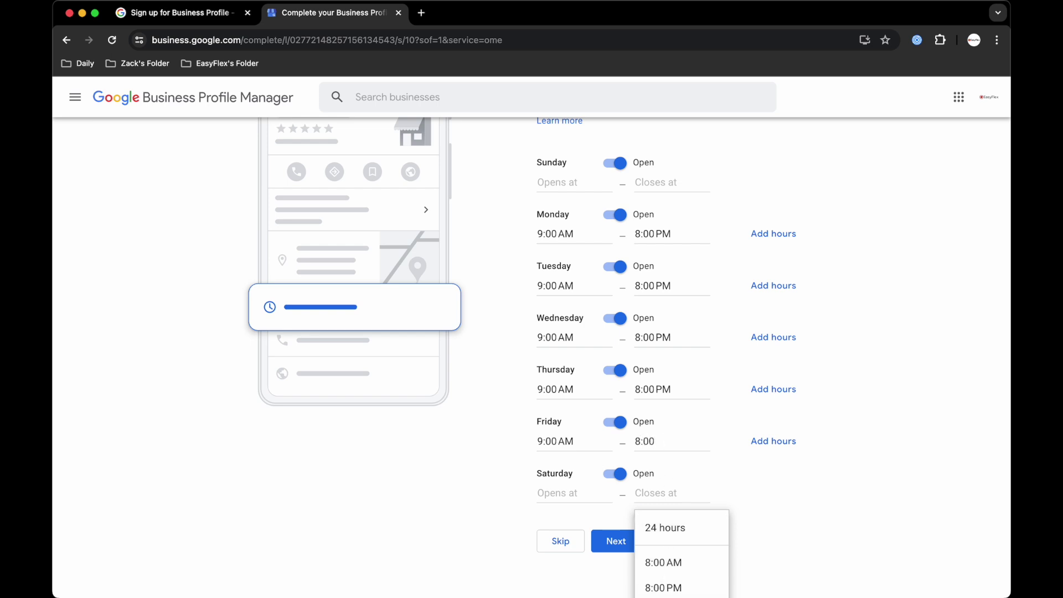
pyautogui.click(670, 590)
# Set Saturday to 9:00 AM–8:00 PM and Sunday to 9:00 AM–6:00 PM.
pyautogui.click(569, 491)
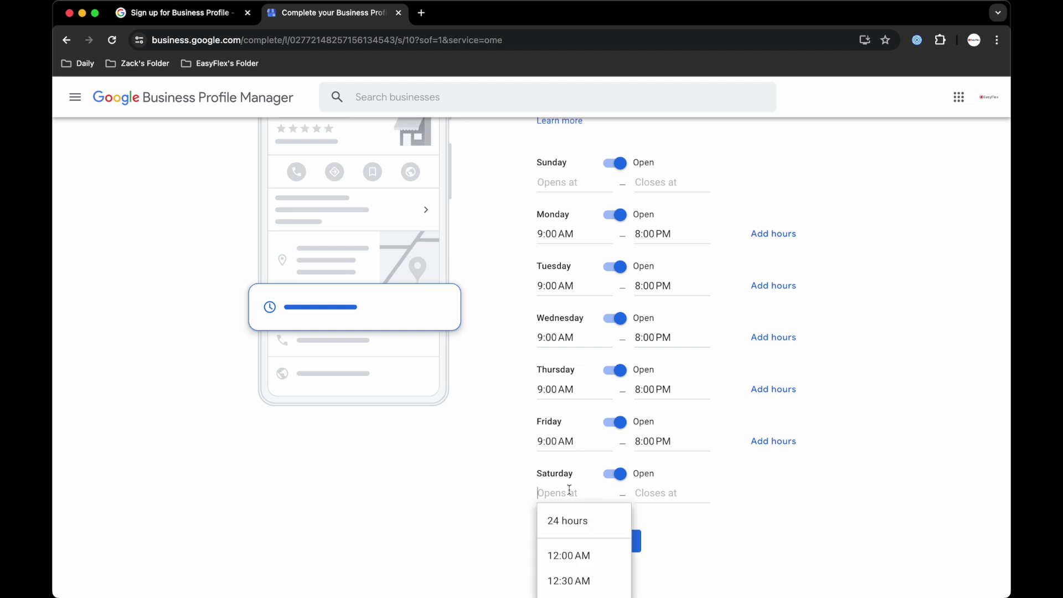
pyautogui.write('9')
pyautogui.click(553, 552)
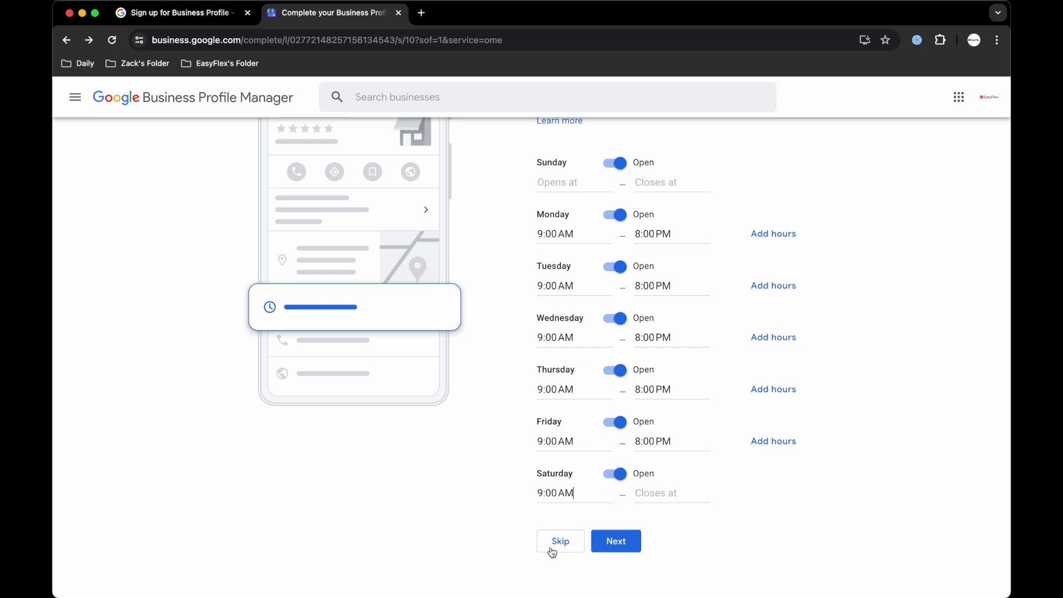
pyautogui.click(649, 495)
pyautogui.write('8')
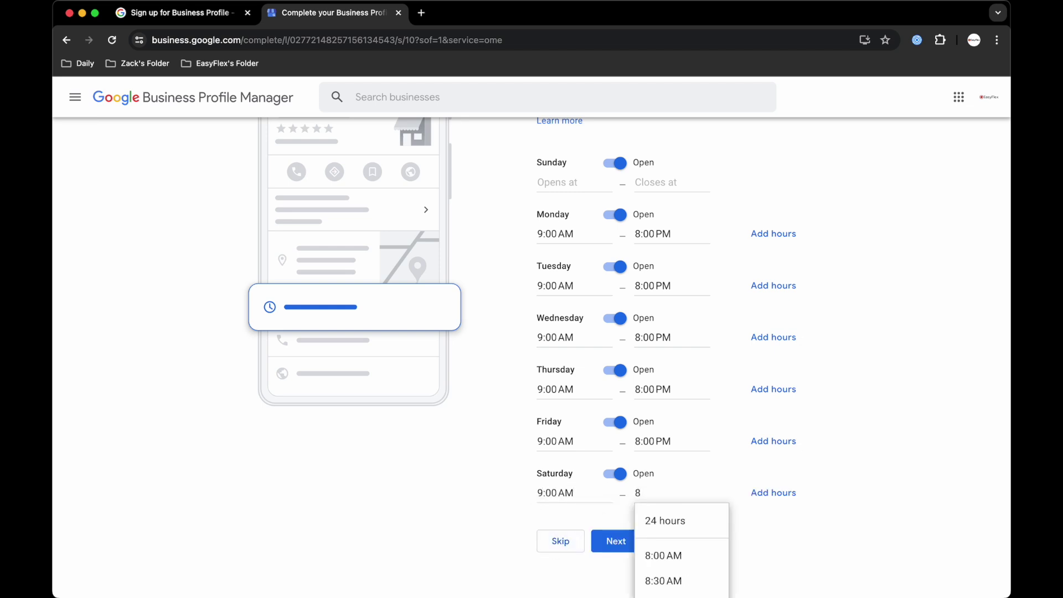
pyautogui.write(':00')
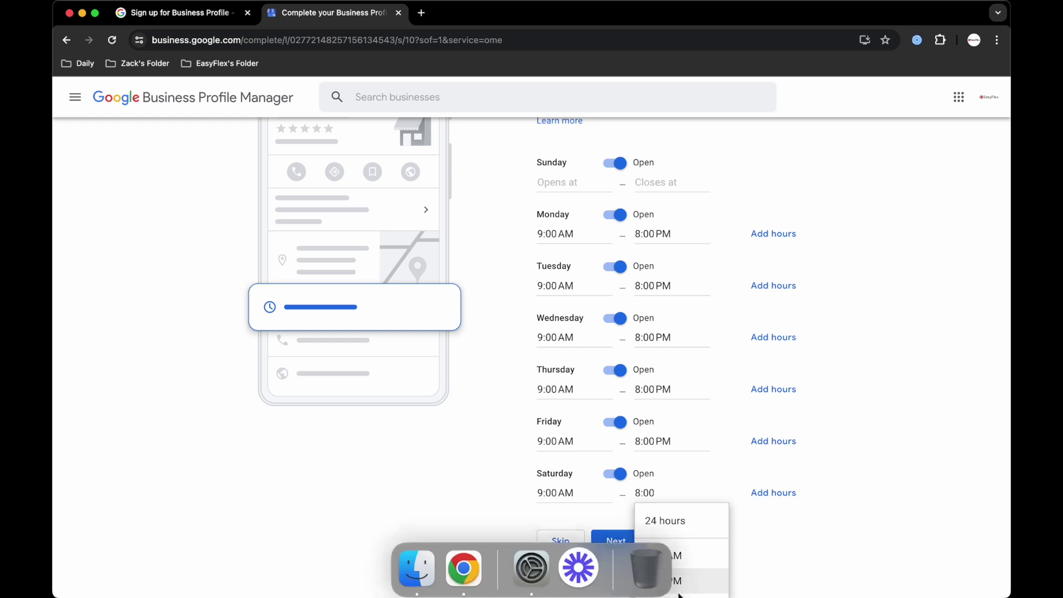
pyautogui.click(664, 581)
pyautogui.scroll(3, 626, 347)
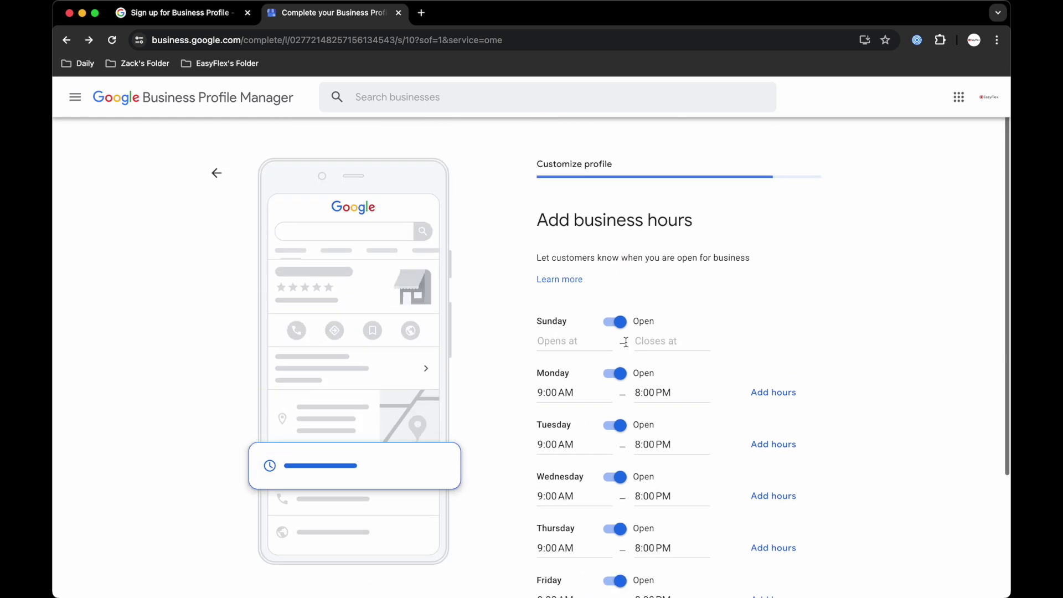
pyautogui.click(567, 333)
pyautogui.write('9')
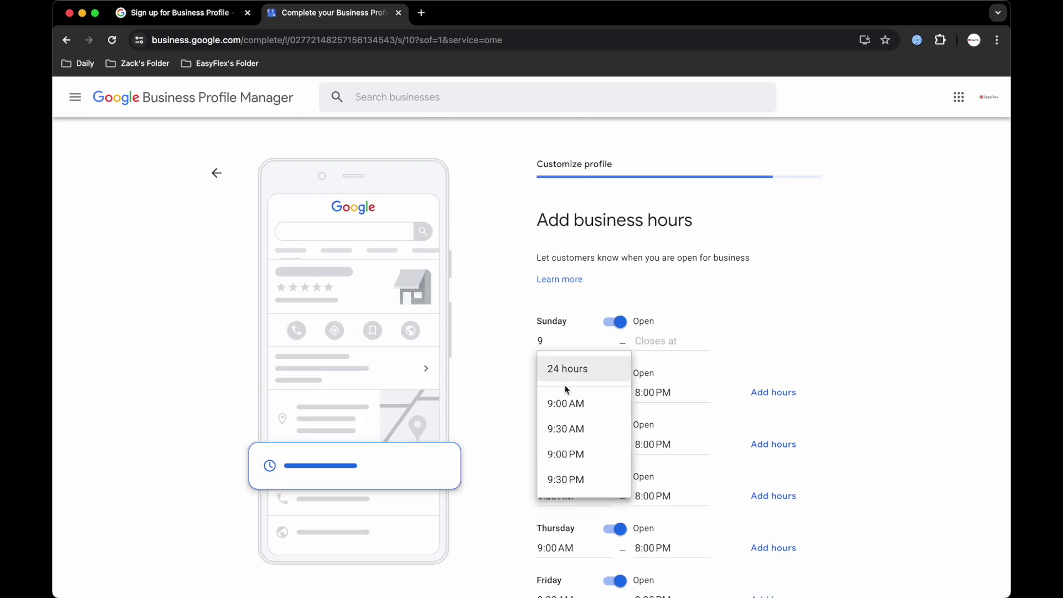
pyautogui.click(566, 403)
pyautogui.click(653, 335)
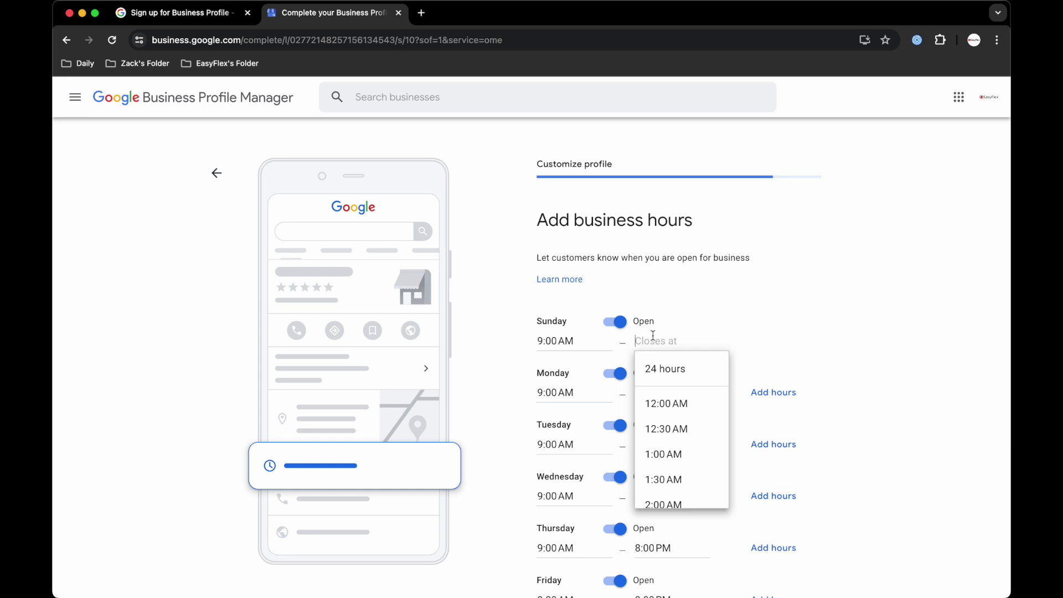
pyautogui.write('6')
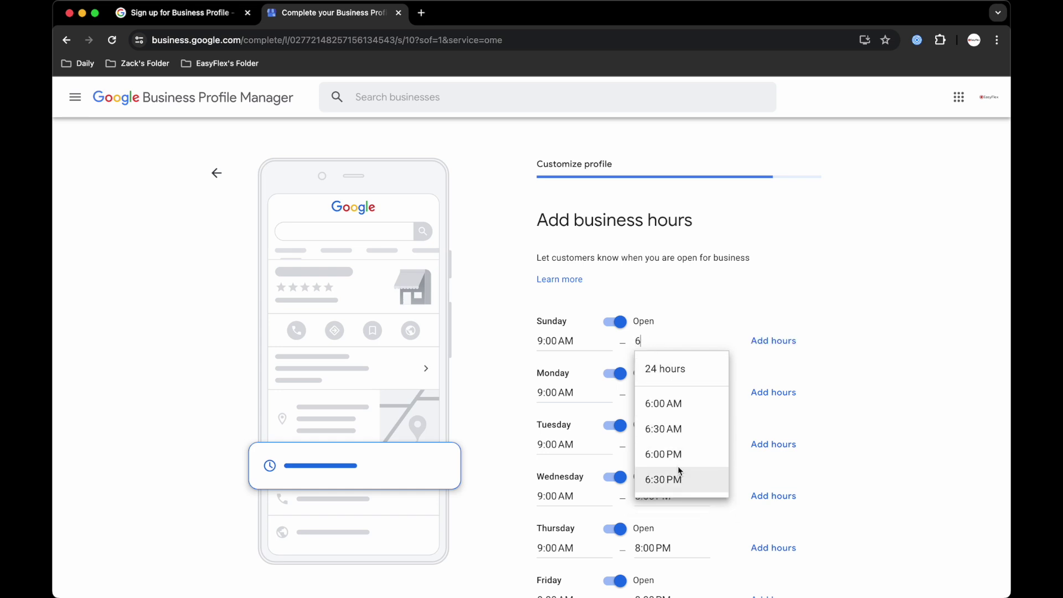
pyautogui.click(680, 462)
pyautogui.scroll(-5, 742, 324)
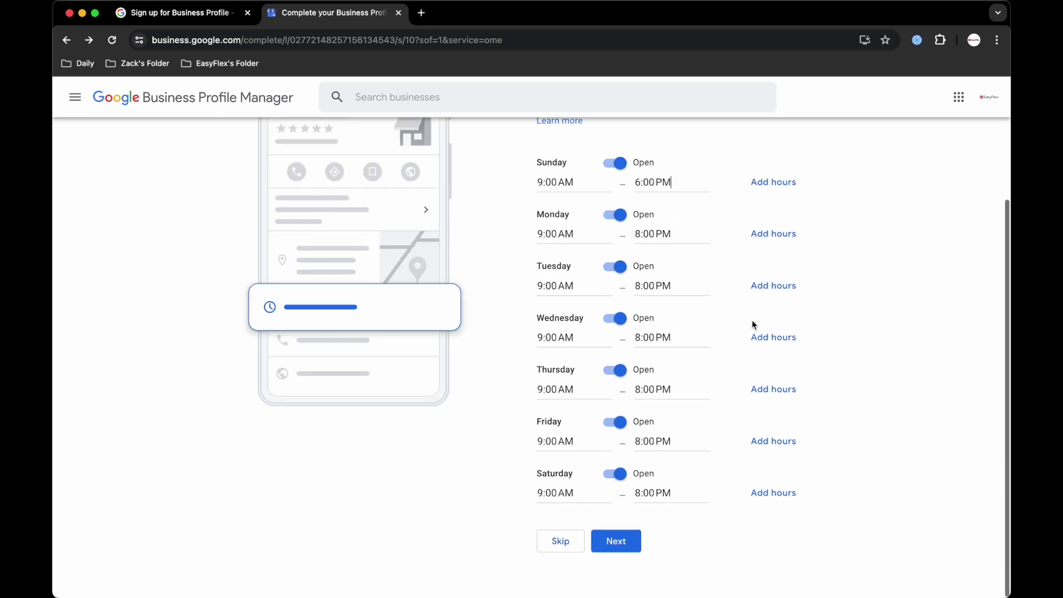
# Save the opening hours and continue with Accept Messages left switched on.
pyautogui.click(619, 541)
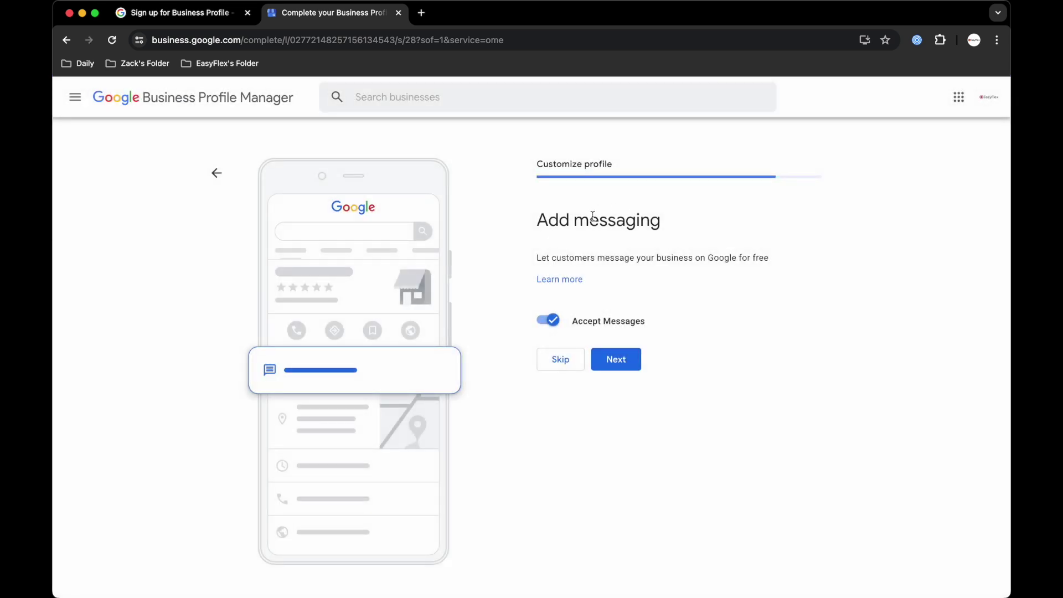
pyautogui.click(615, 358)
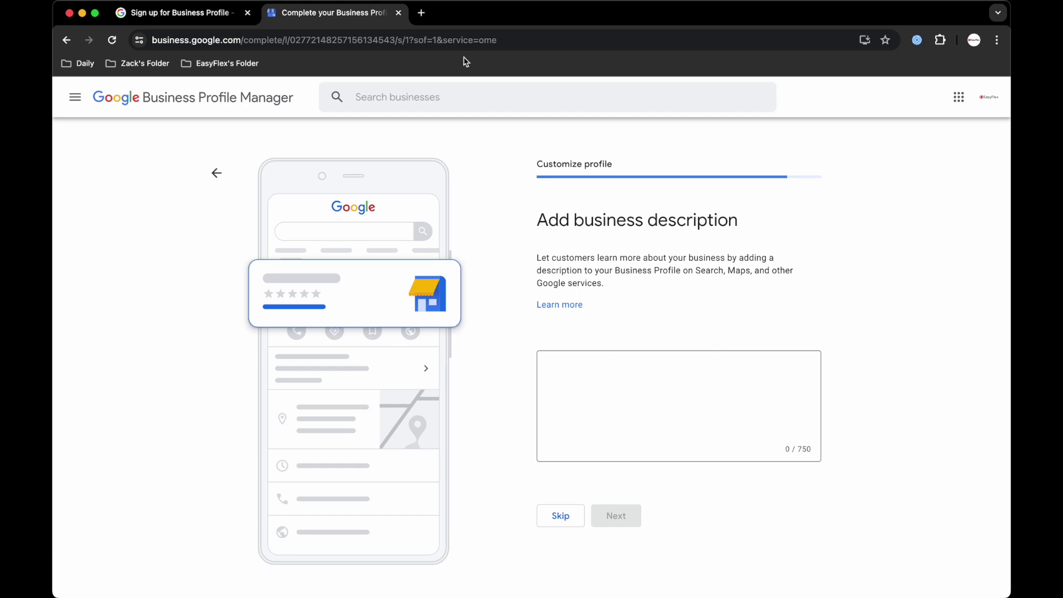
pyautogui.click(422, 13)
# Open the EasyFlex LinkedIn page editor and copy its Description text.
pyautogui.write('link')
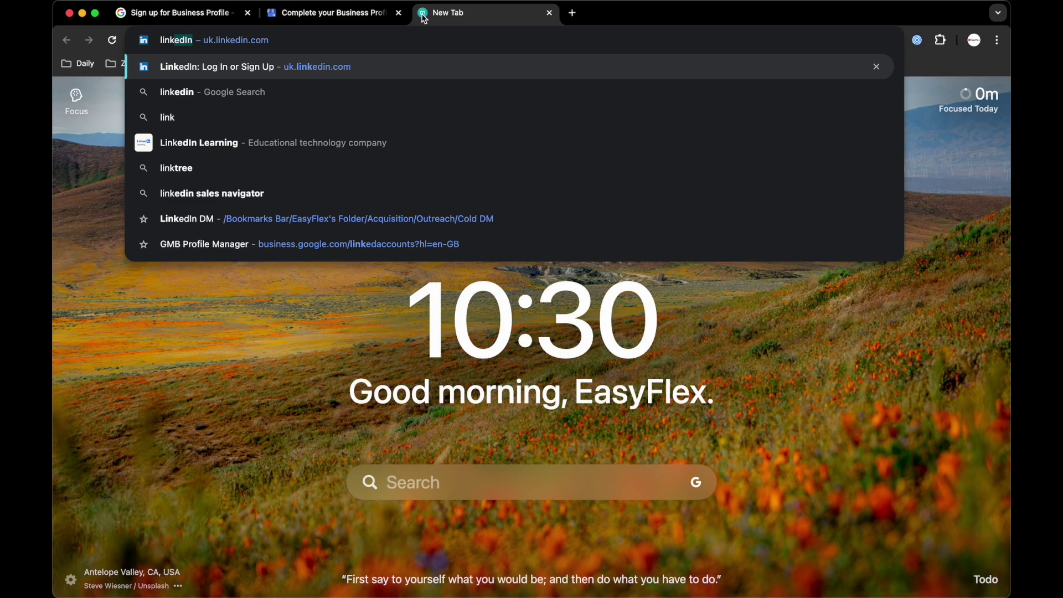
pyautogui.press('Return')
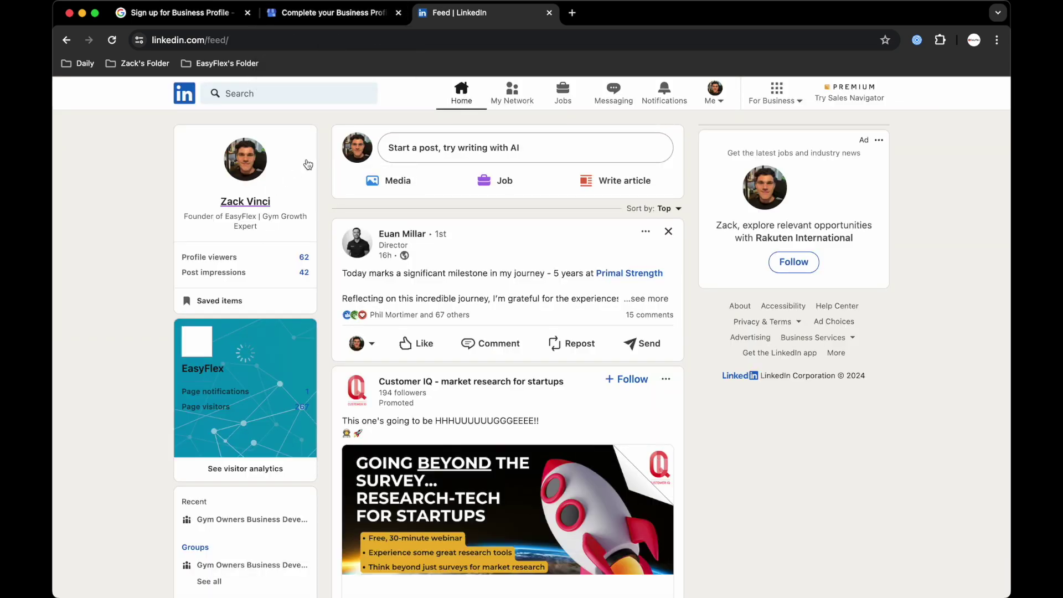
pyautogui.click(208, 371)
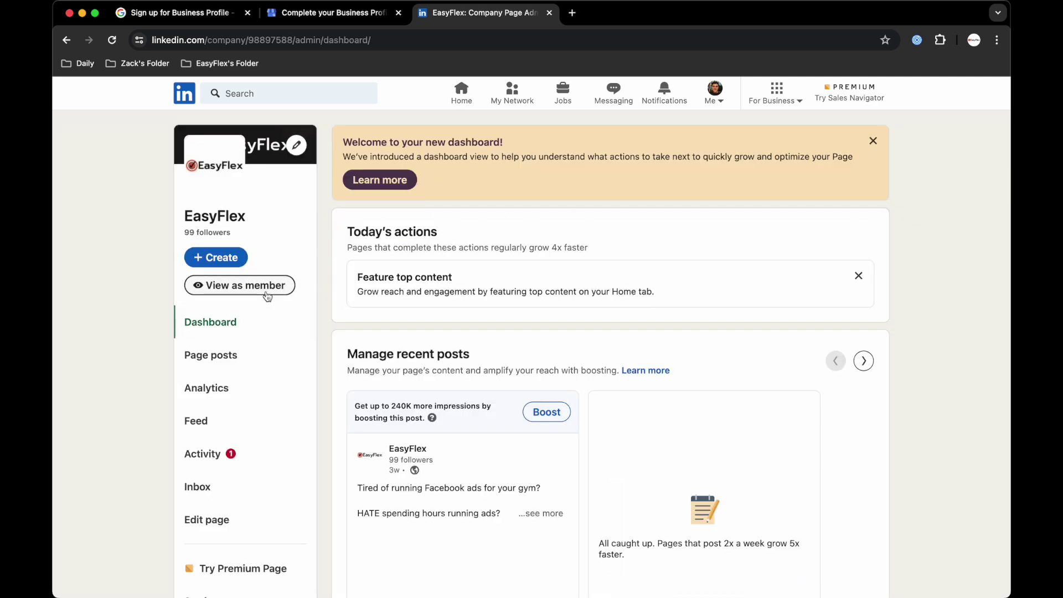
pyautogui.click(204, 519)
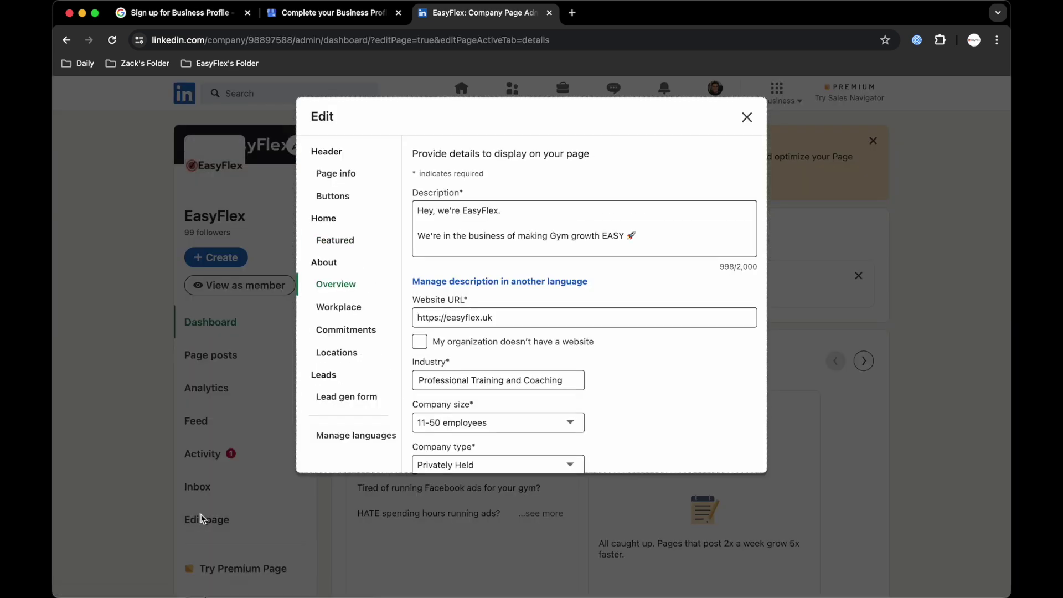
pyautogui.scroll(-10, 496, 223)
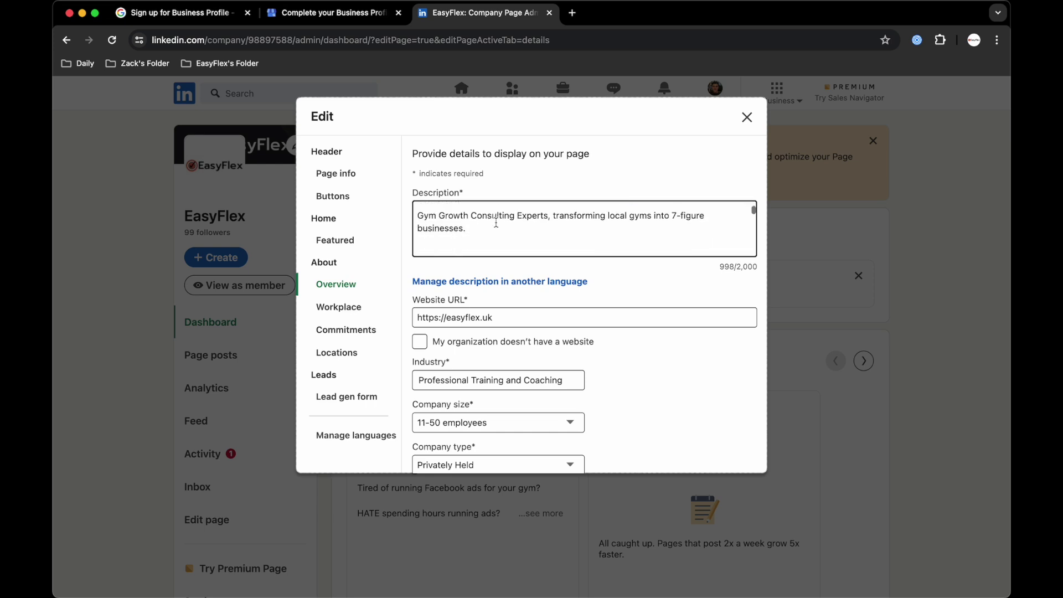
pyautogui.scroll(4, 496, 222)
pyautogui.scroll(-10, 496, 222)
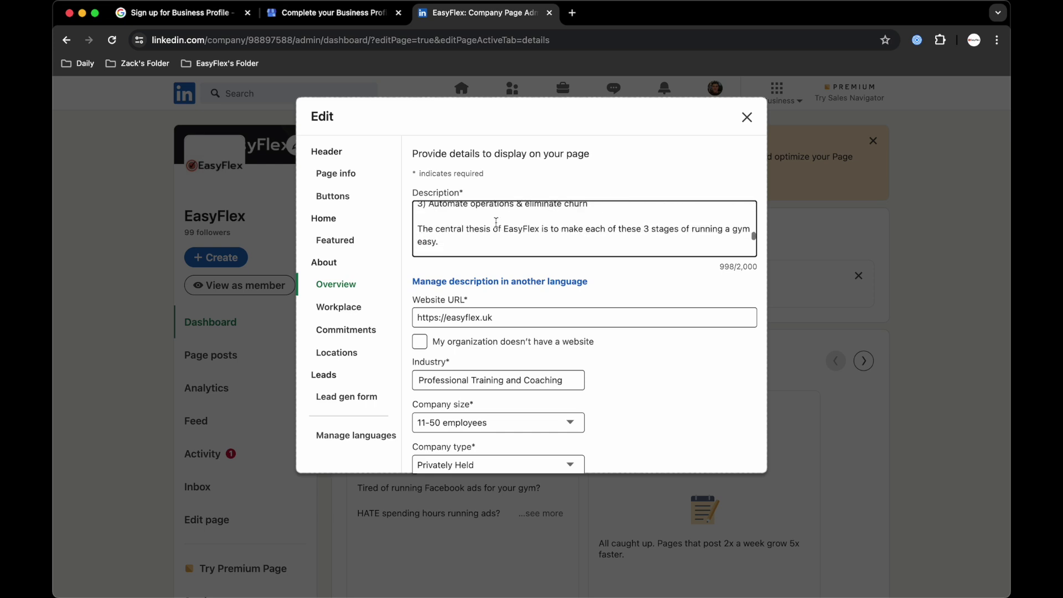
pyautogui.scroll(-5, 496, 222)
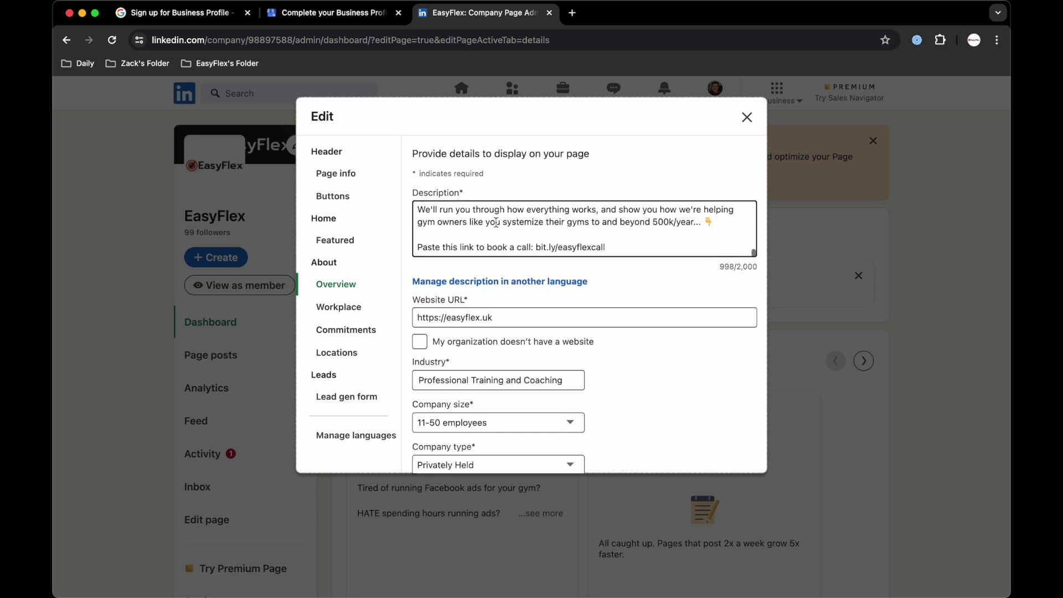
pyautogui.moveTo(609, 210); pyautogui.dragTo(375, 142)
pyautogui.hotkey('ctrl', 'c')
# Paste the LinkedIn description into Google's business description, filling 750/750 characters.
pyautogui.click(342, 23)
pyautogui.click(562, 382)
pyautogui.hotkey('ctrl', 'v')
pyautogui.scroll(5, 597, 397)
pyautogui.scroll(-3, 597, 396)
pyautogui.scroll(1, 598, 396)
pyautogui.scroll(-6, 597, 397)
# Upload EasyFlex Black Logo from Documents > EasyFlex > Company Branding > Logos as a business photo.
pyautogui.click(621, 513)
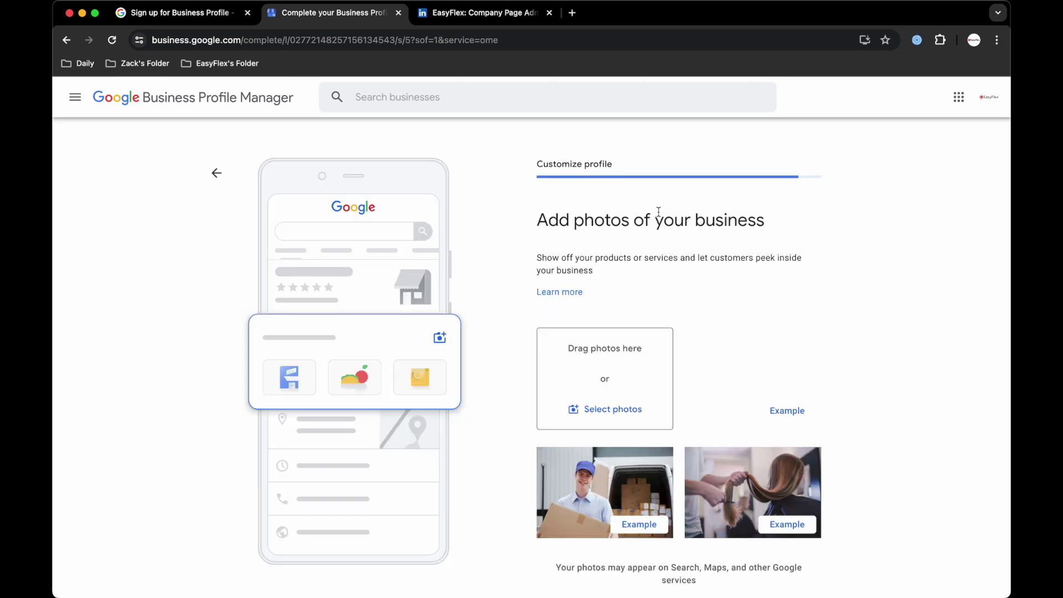
pyautogui.click(596, 413)
pyautogui.click(325, 228)
pyautogui.click(427, 223)
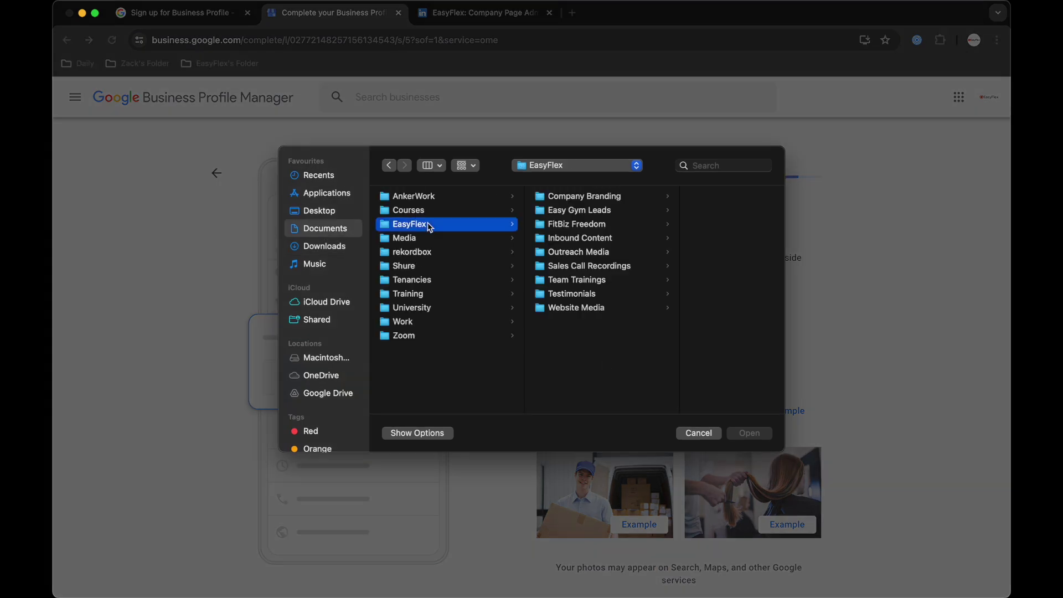
pyautogui.click(579, 227)
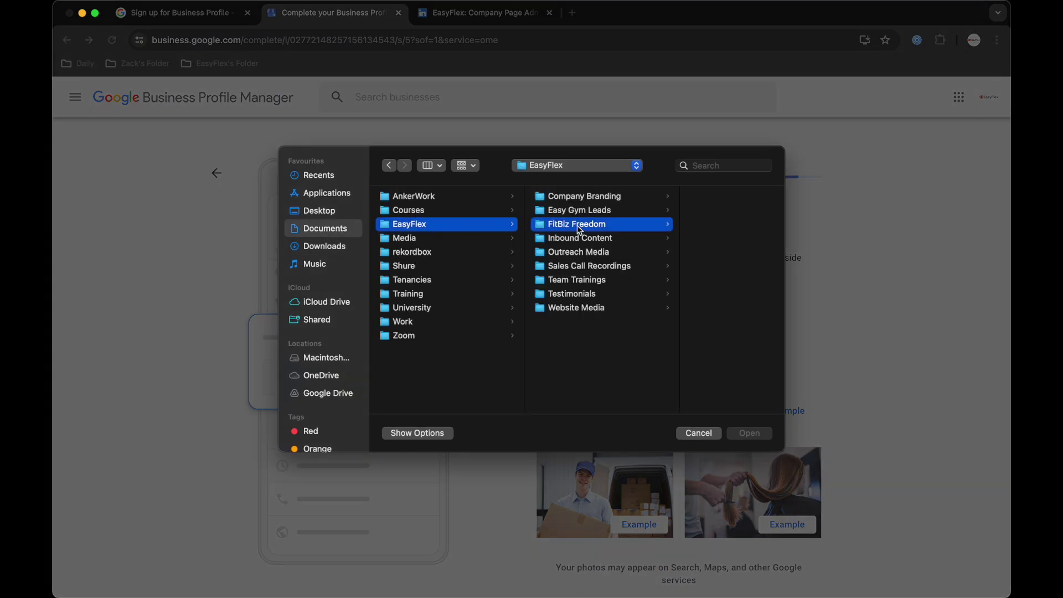
pyautogui.click(571, 197)
pyautogui.click(678, 224)
pyautogui.click(701, 210)
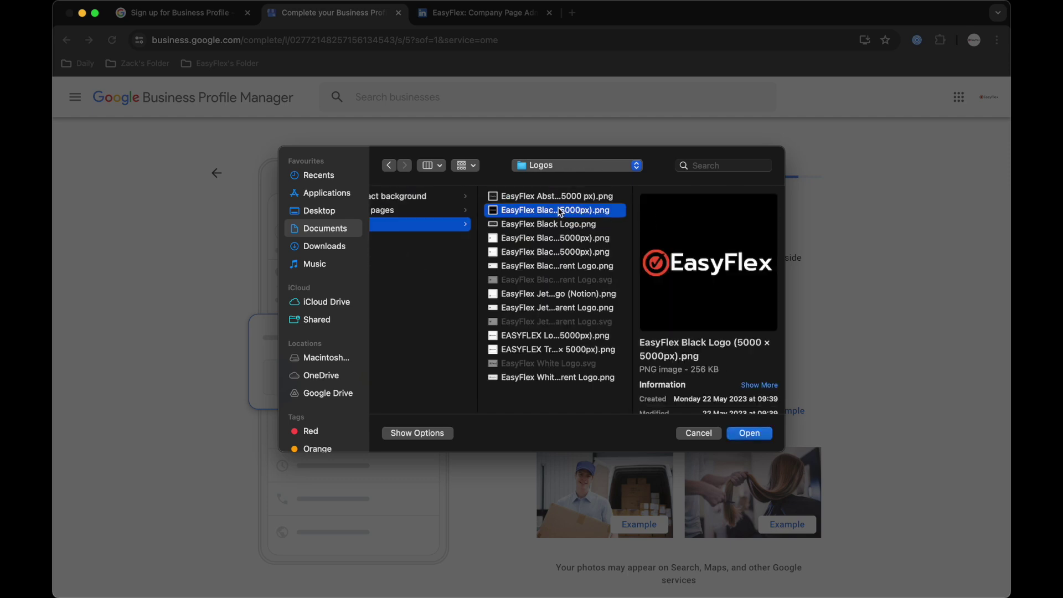
pyautogui.doubleClick(560, 211)
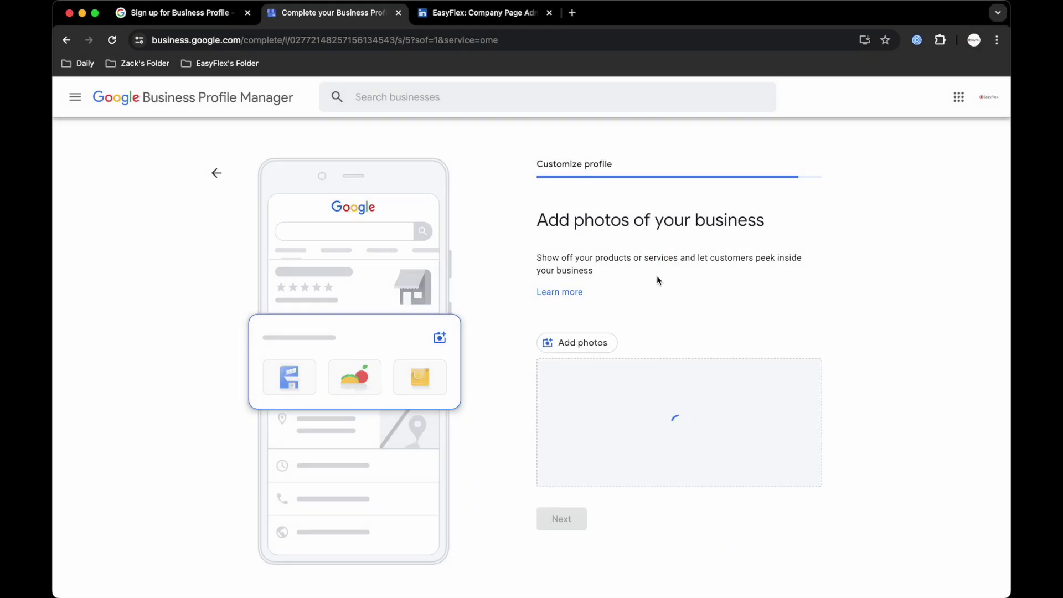
pyautogui.scroll(-1, 659, 281)
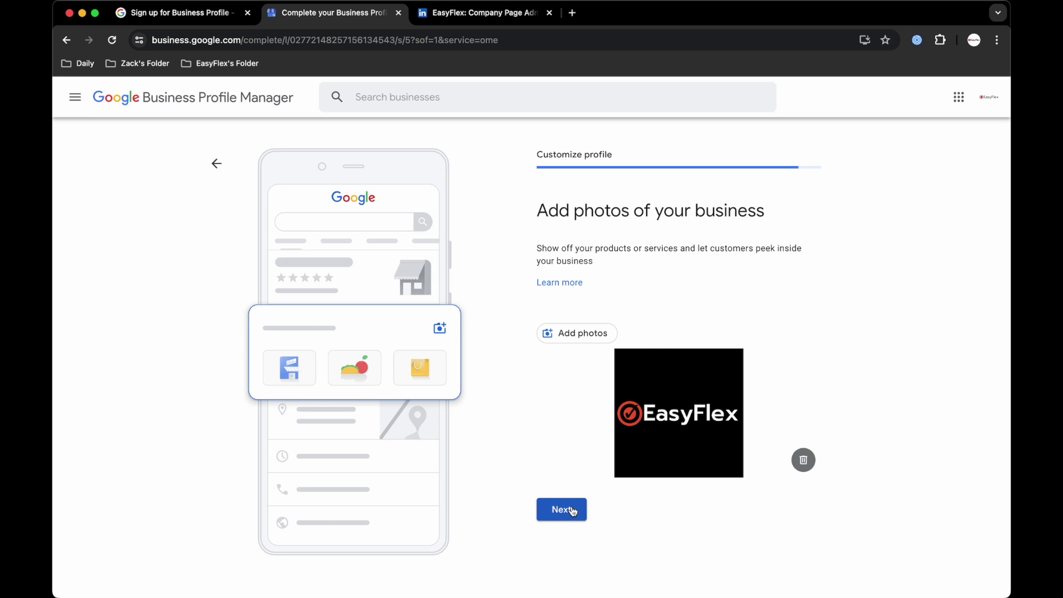
pyautogui.click(586, 337)
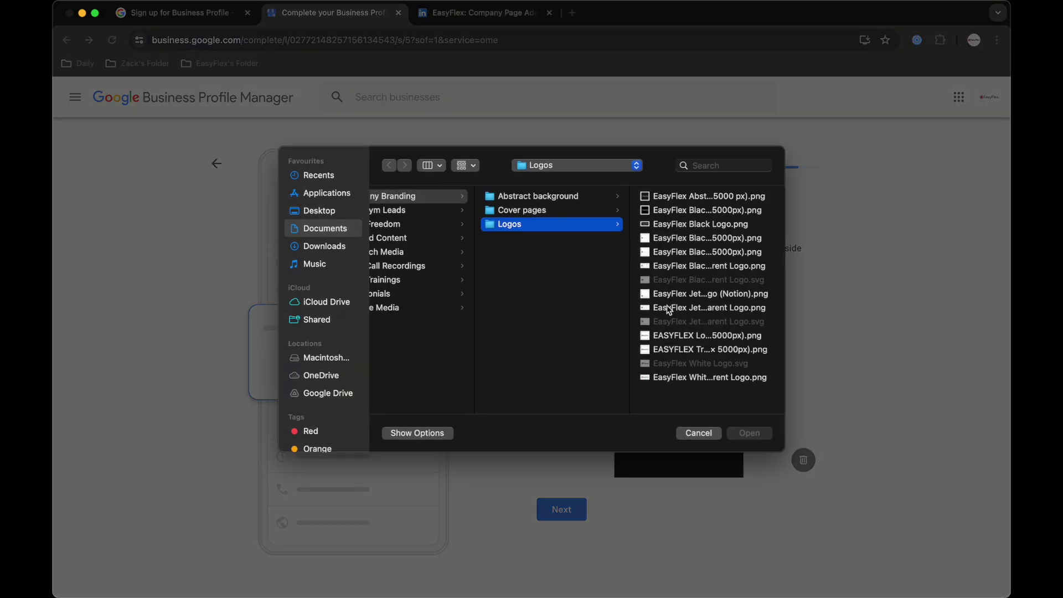
# Upload Fit Biz Freedom Phone Mockup.png from FitBiz Freedom > Misc Media > Mockups as a second photo.
pyautogui.click(678, 197)
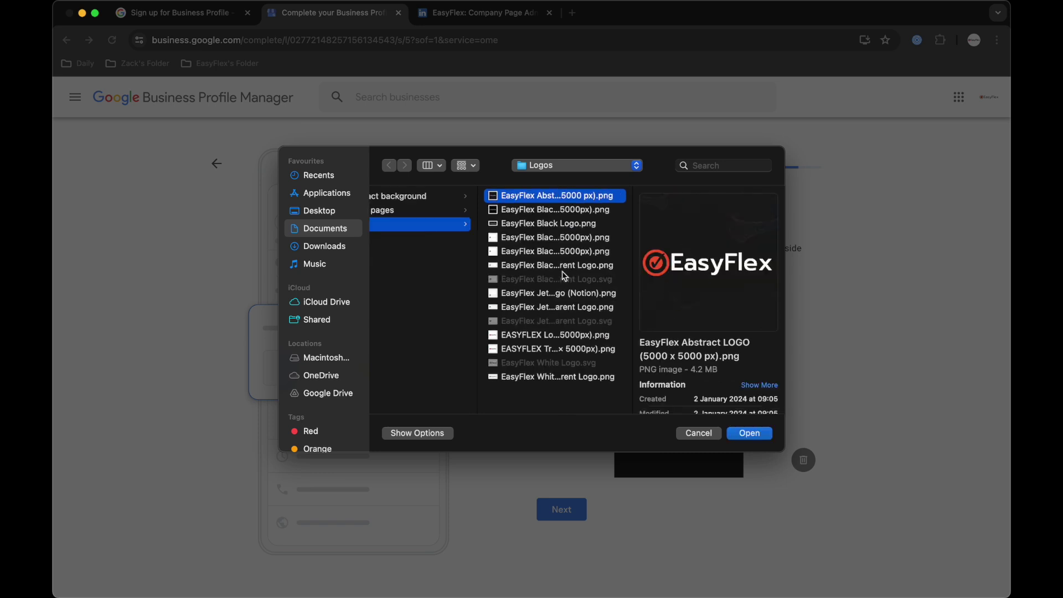
pyautogui.hscroll(-2, 565, 275)
pyautogui.hscroll(-3, 565, 276)
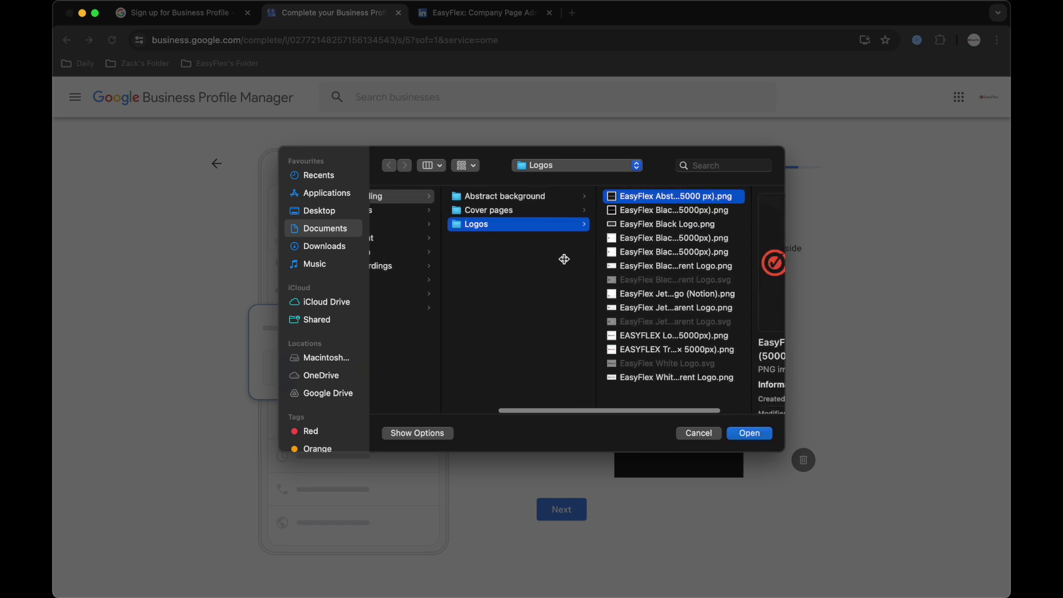
pyautogui.hscroll(-3, 541, 209)
pyautogui.click(484, 225)
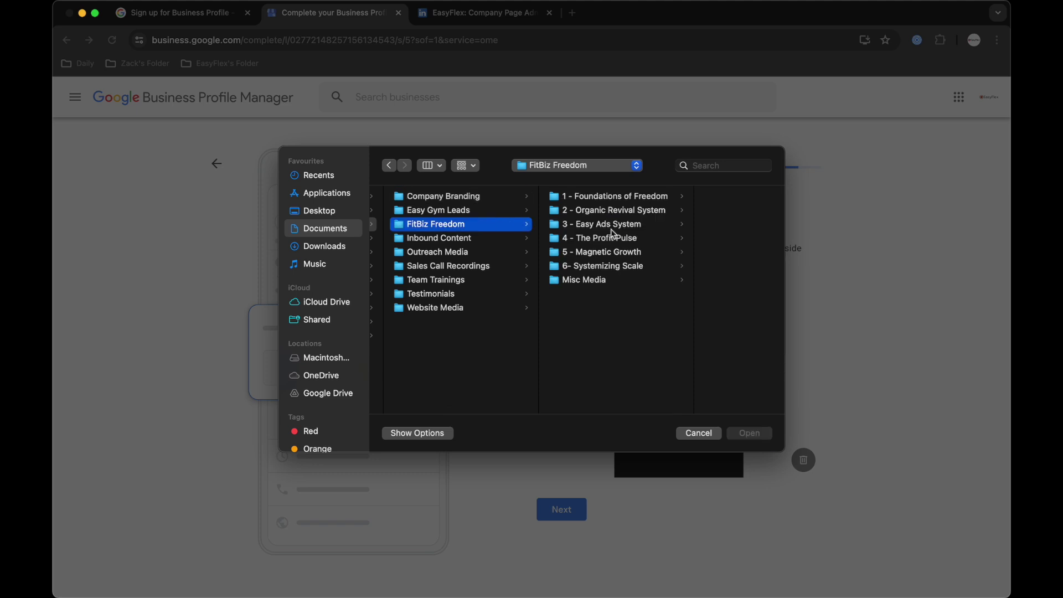
pyautogui.click(598, 281)
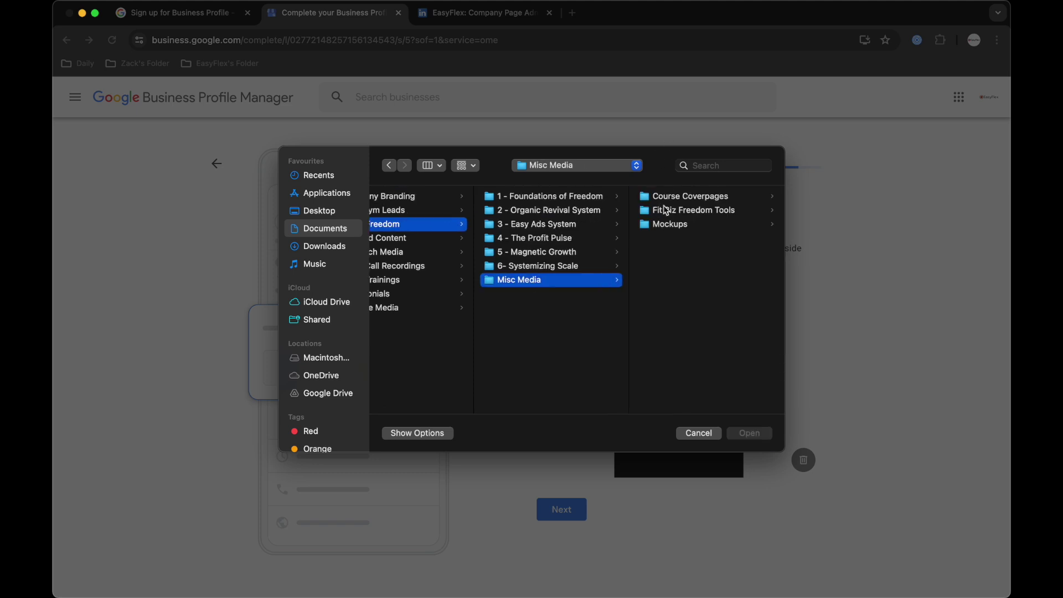
pyautogui.click(664, 224)
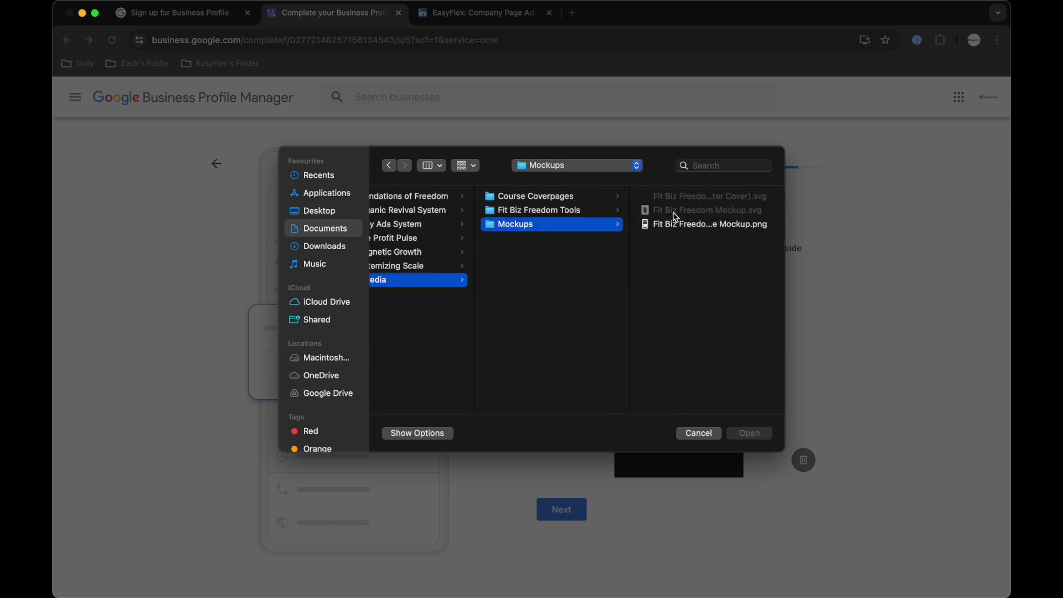
pyautogui.click(670, 224)
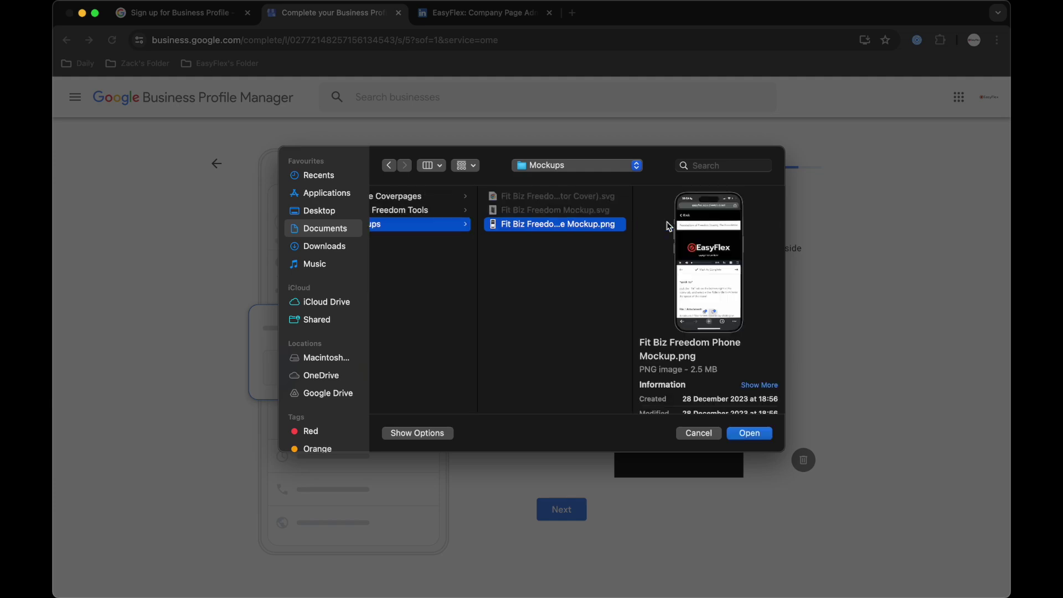
pyautogui.click(749, 433)
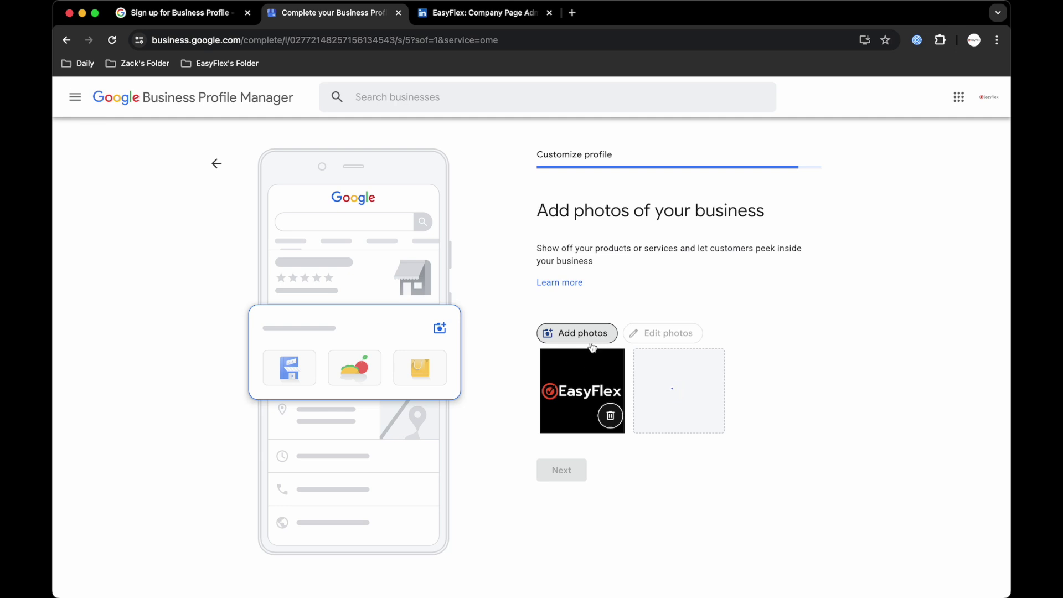
# Upload a third business photo from the Documents > Media > Images folder.
pyautogui.click(590, 339)
pyautogui.hscroll(-6, 550, 216)
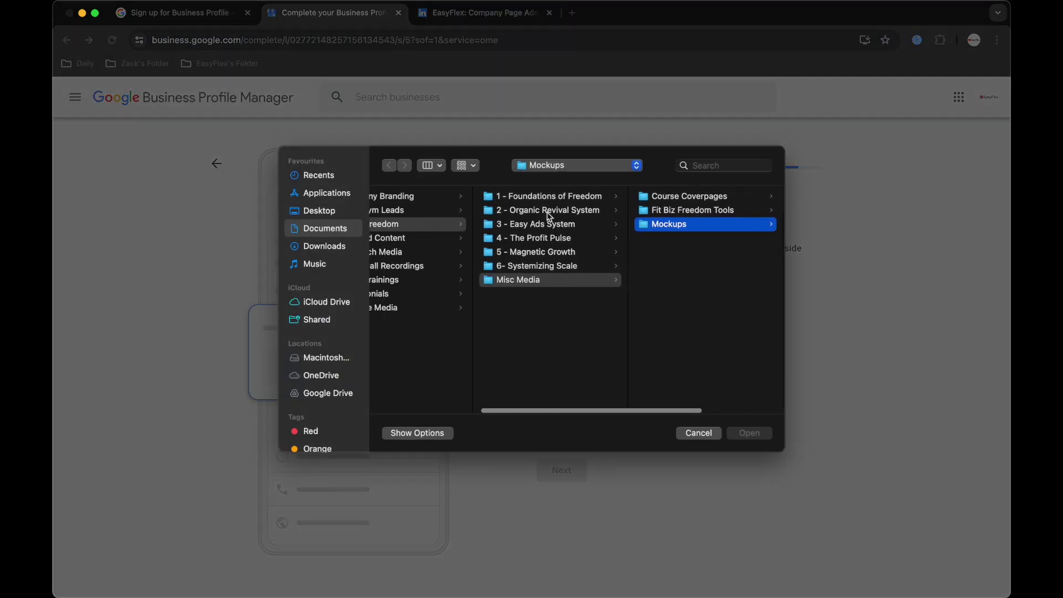
pyautogui.hscroll(-3, 564, 241)
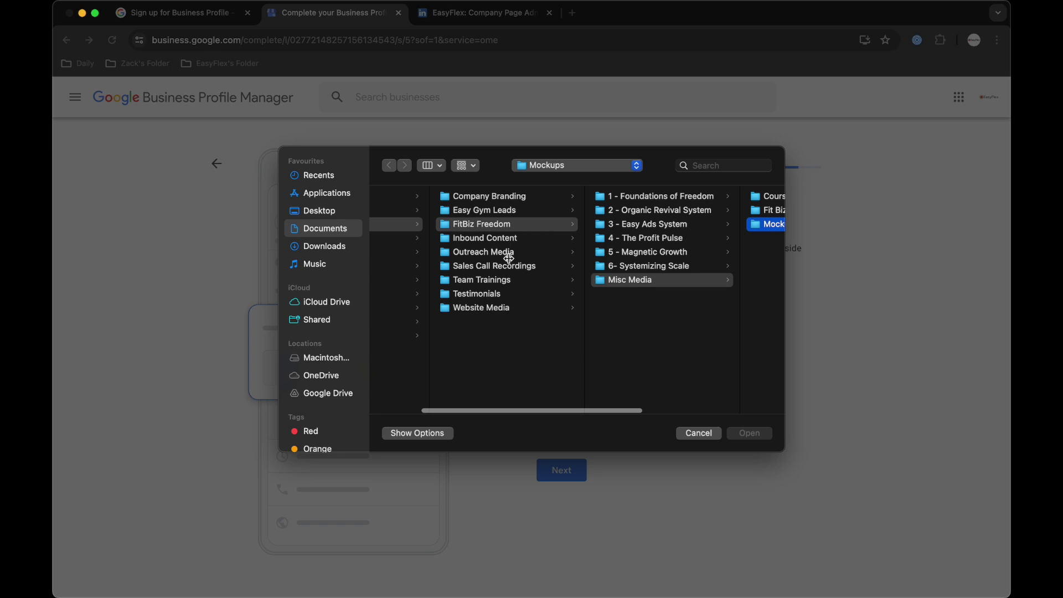
pyautogui.click(496, 307)
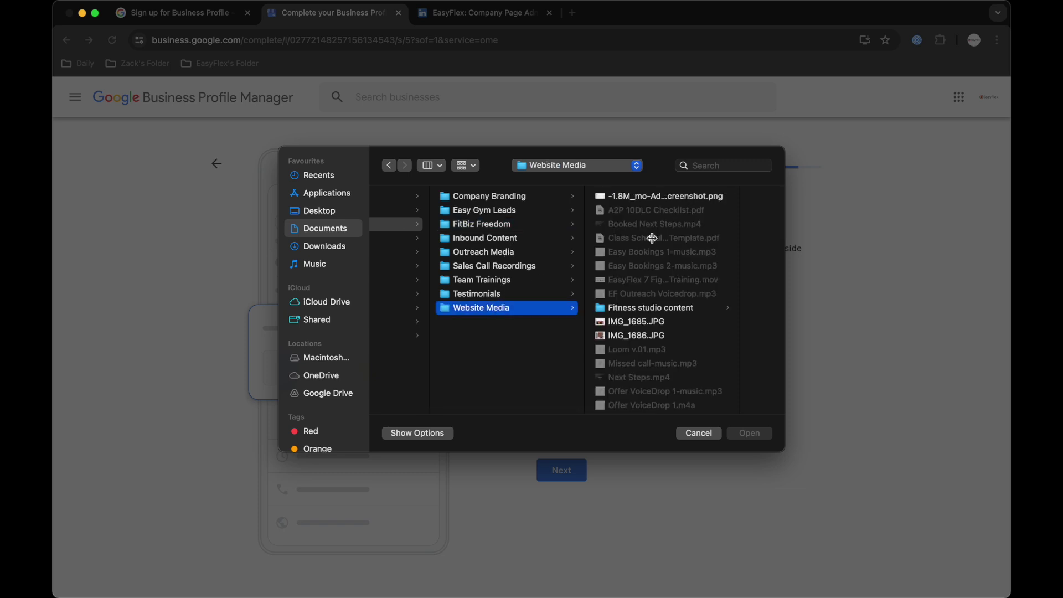
pyautogui.hscroll(2, 680, 254)
pyautogui.scroll(-1, 617, 312)
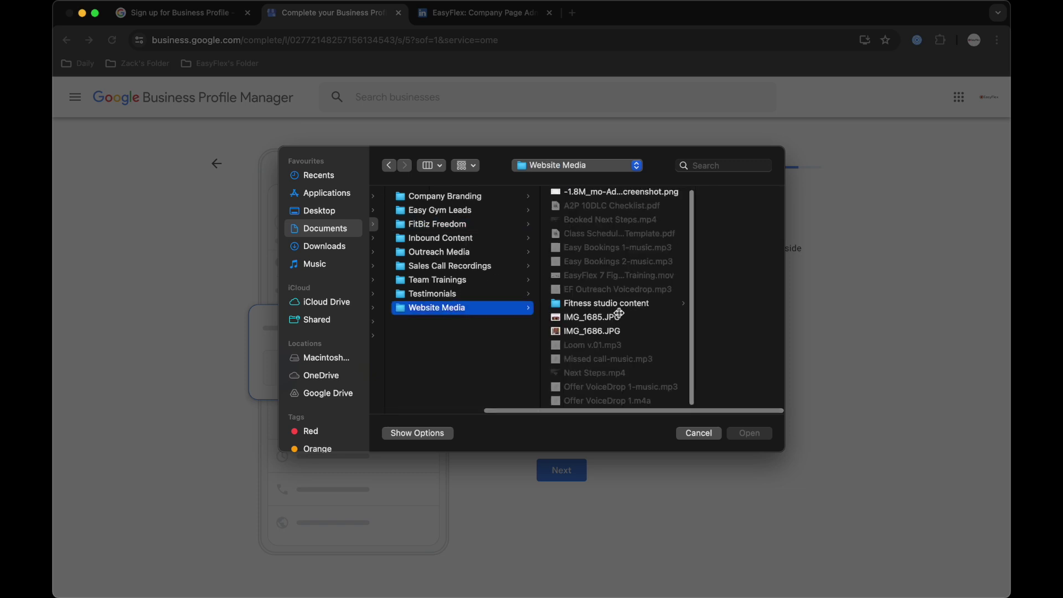
pyautogui.hscroll(-2, 620, 312)
pyautogui.hscroll(-3, 636, 305)
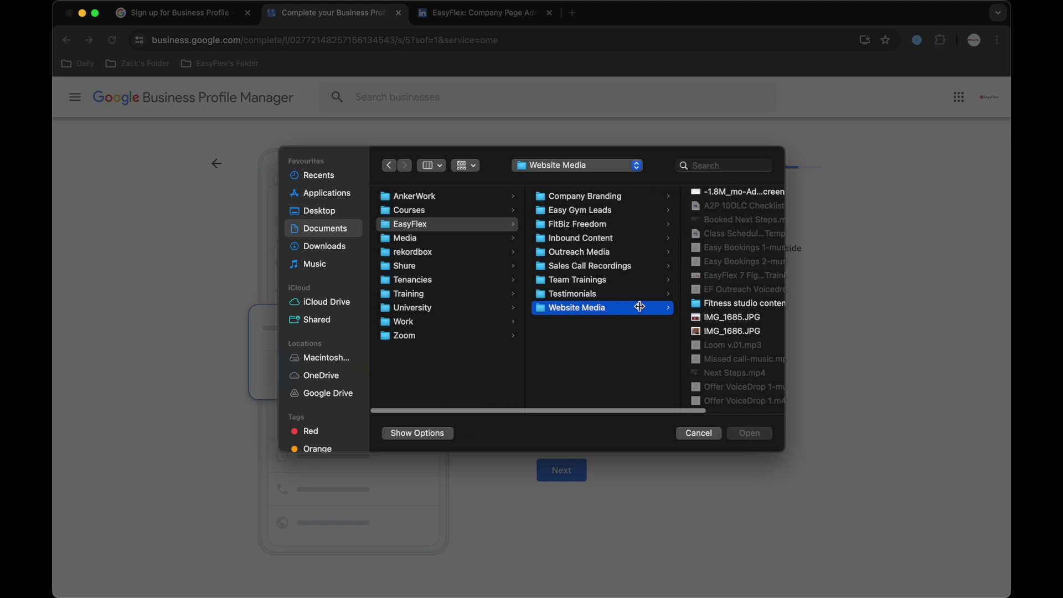
pyautogui.click(510, 240)
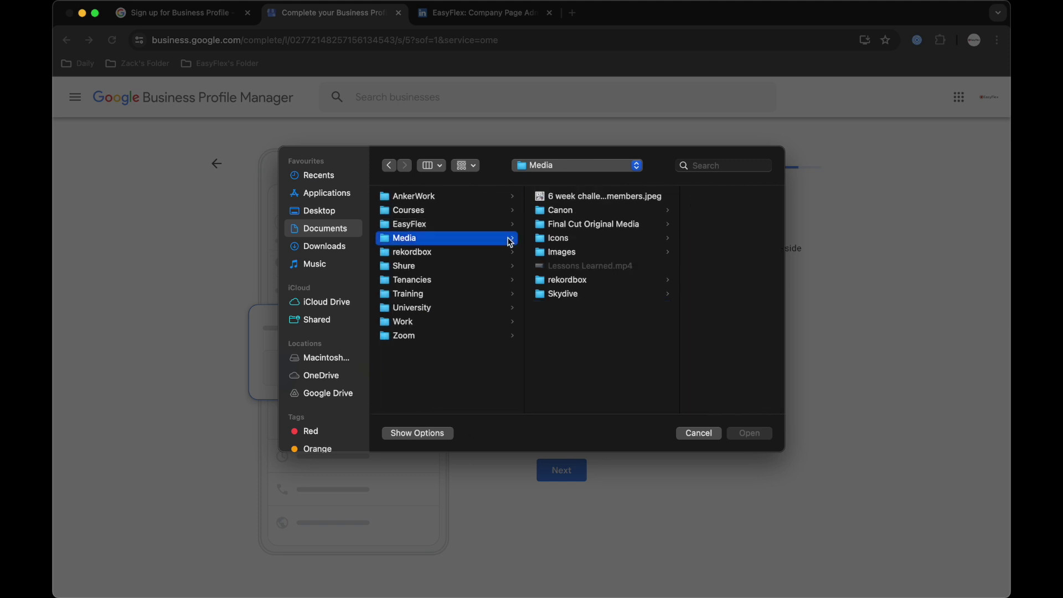
pyautogui.click(579, 255)
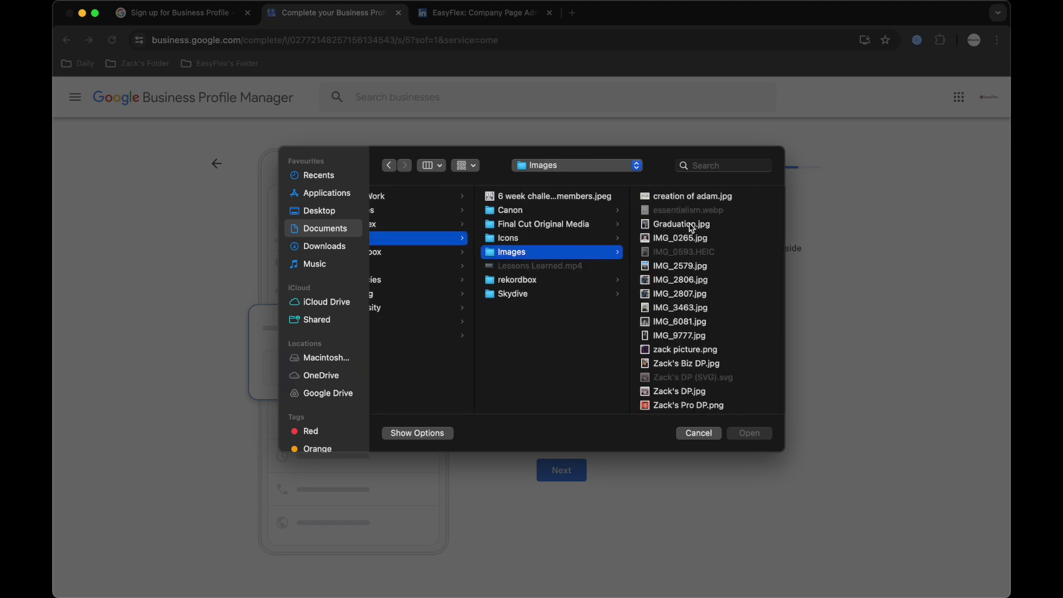
pyautogui.click(671, 348)
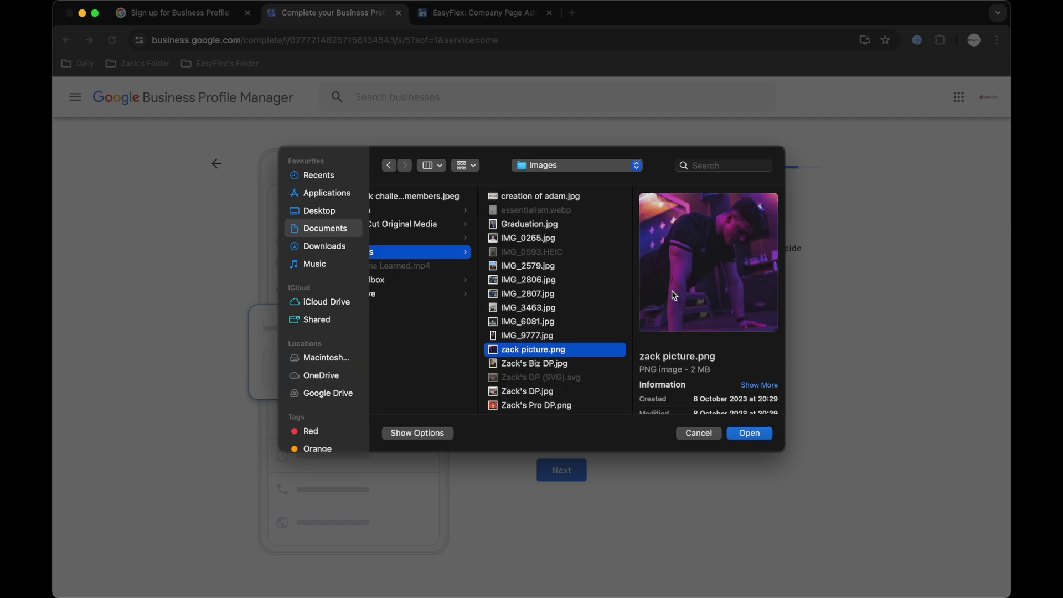
pyautogui.click(748, 435)
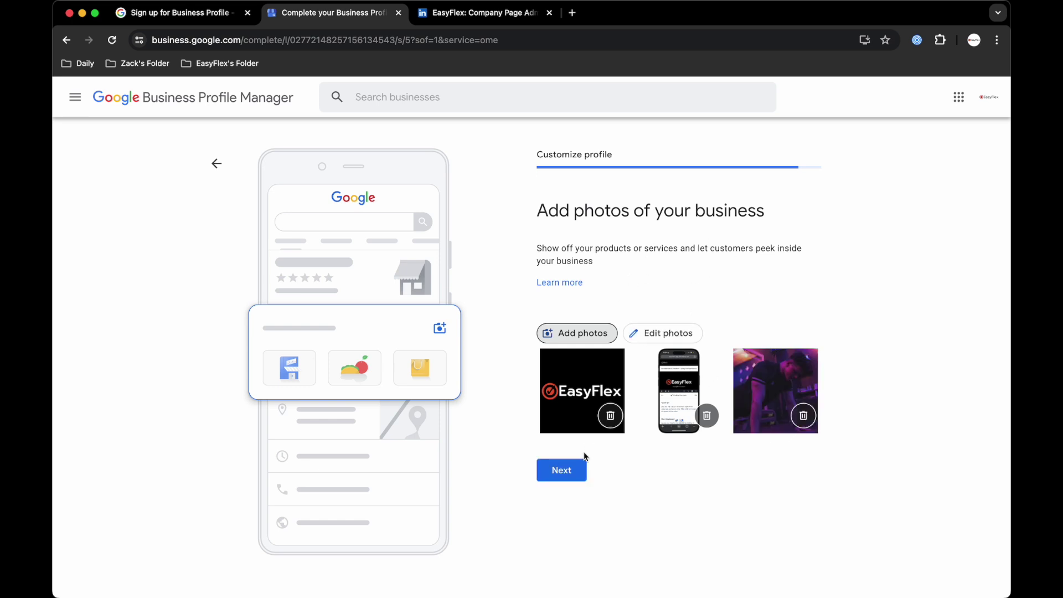
# Move past the photos step, skip the Google Ads offer and continue past the verification notice.
pyautogui.click(560, 468)
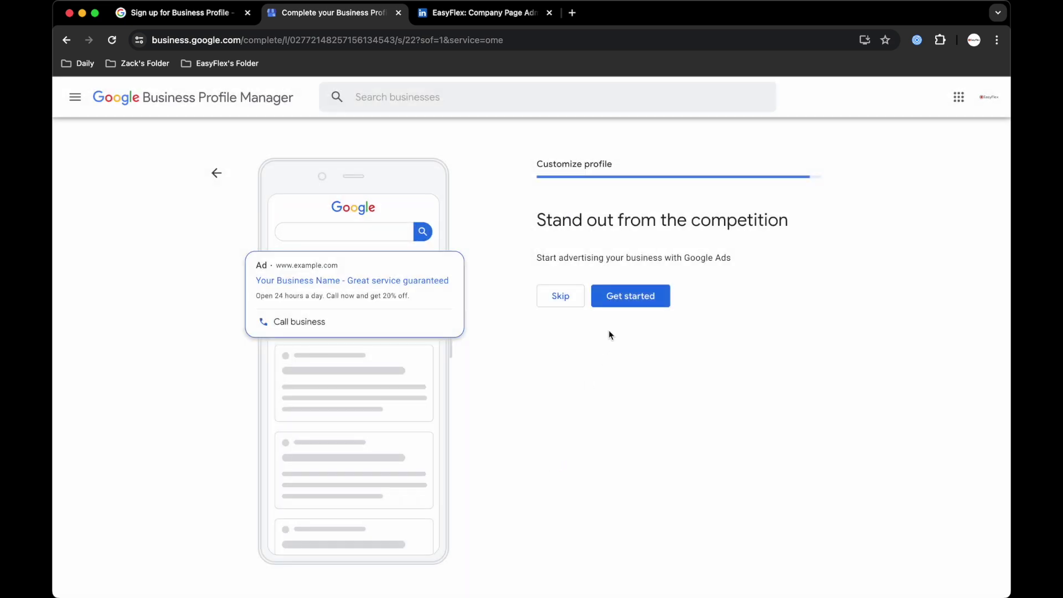
pyautogui.click(559, 303)
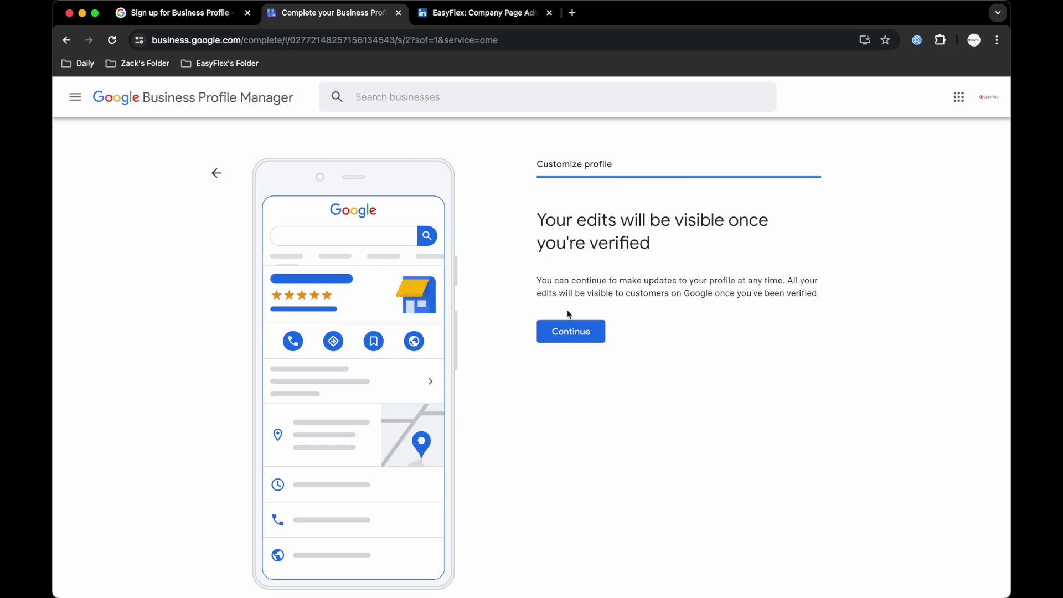
pyautogui.click(564, 325)
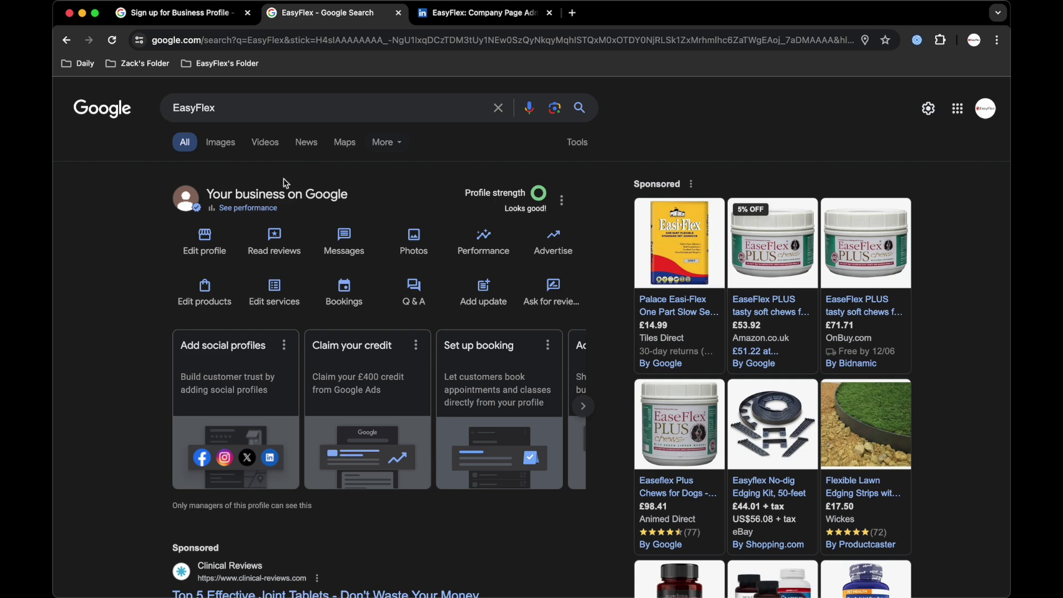
# Open EasyFlex's Business information editor and scroll down to the Social profiles entry.
pyautogui.click(211, 242)
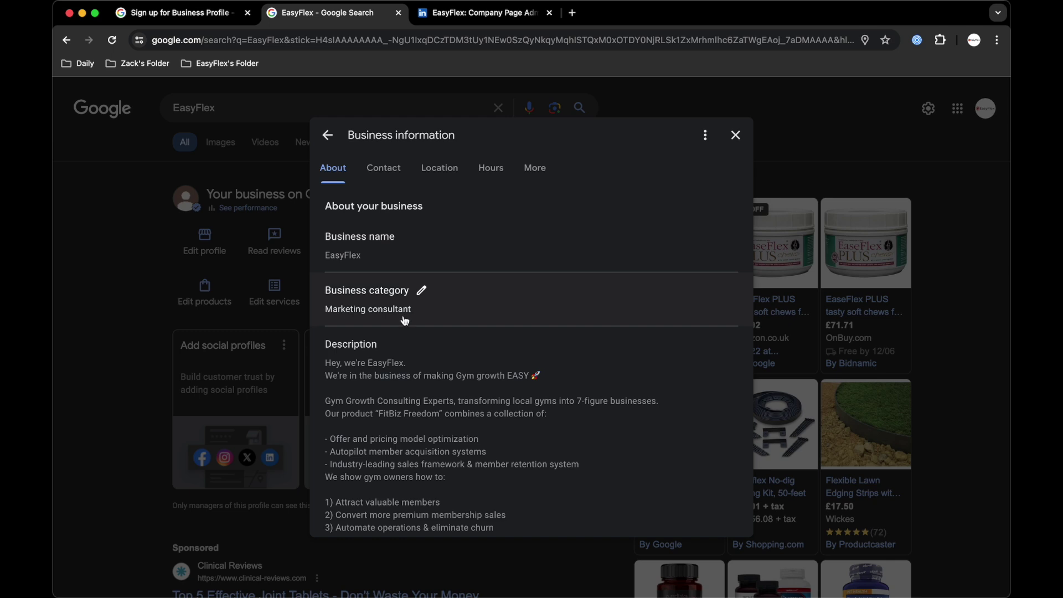
pyautogui.scroll(-2, 404, 320)
pyautogui.scroll(-4, 405, 321)
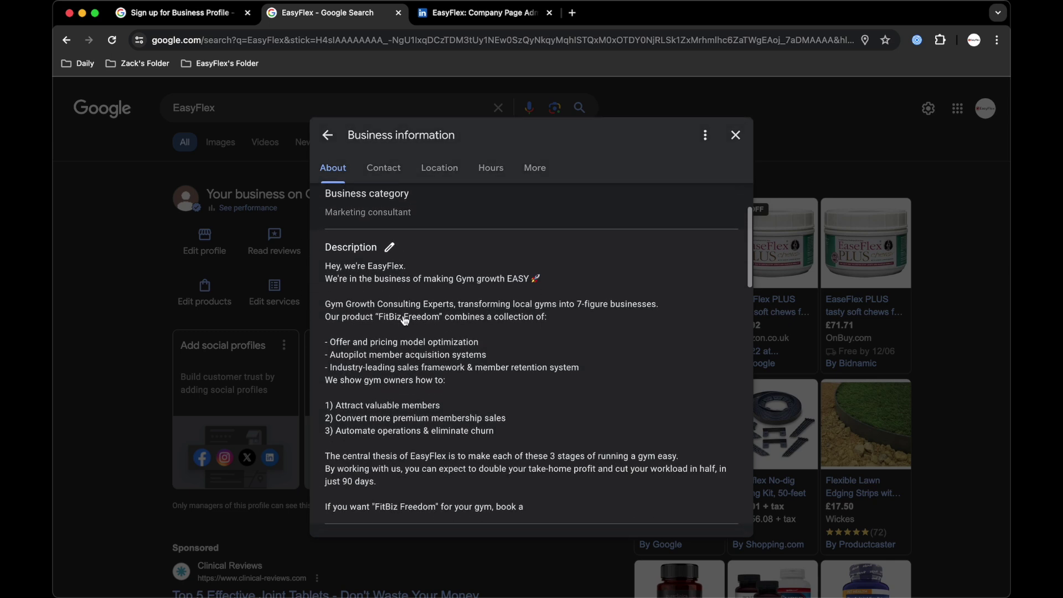
pyautogui.scroll(-5, 404, 320)
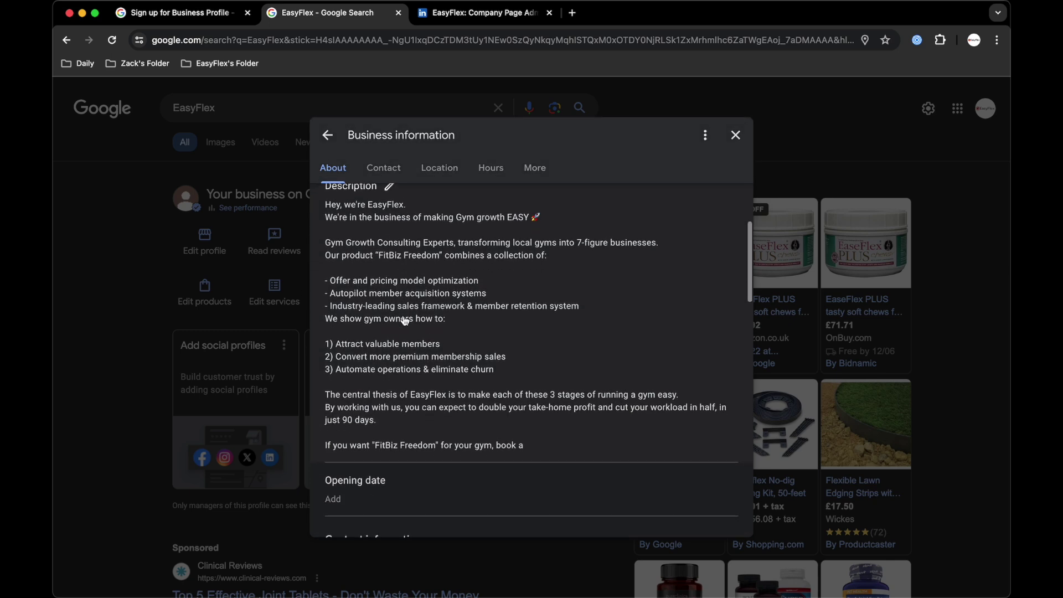
pyautogui.scroll(-8, 405, 320)
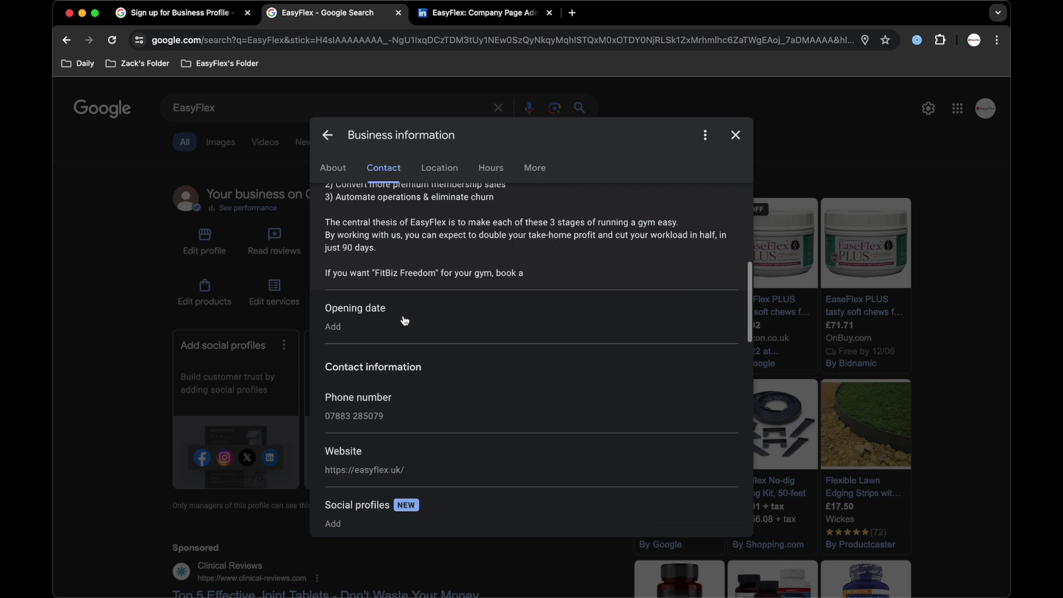
pyautogui.scroll(-7, 434, 397)
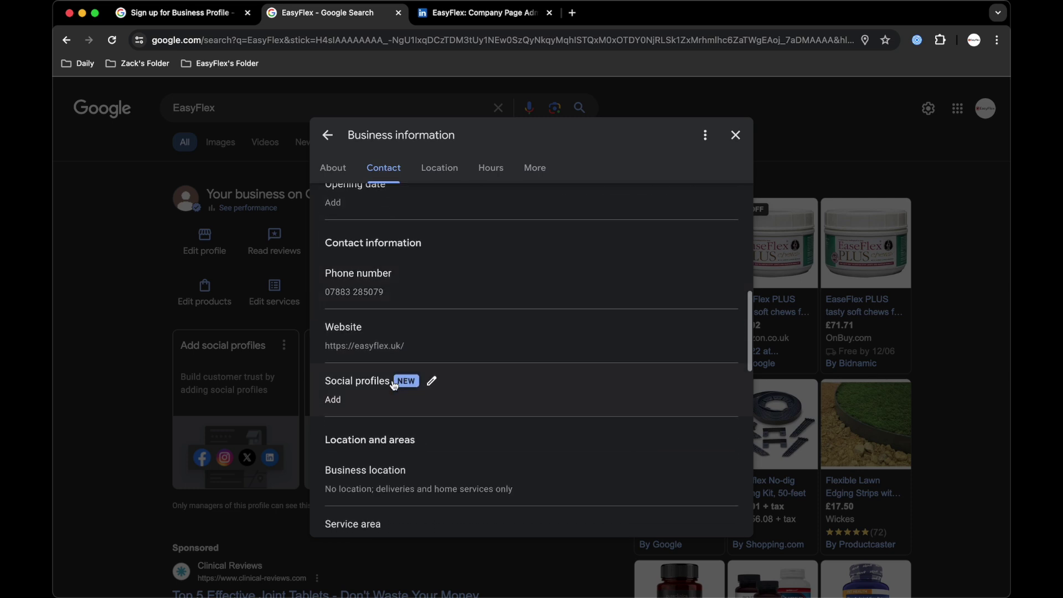
# Add an Instagram social profile with the goeasyflex Instagram .com address.
pyautogui.click(369, 399)
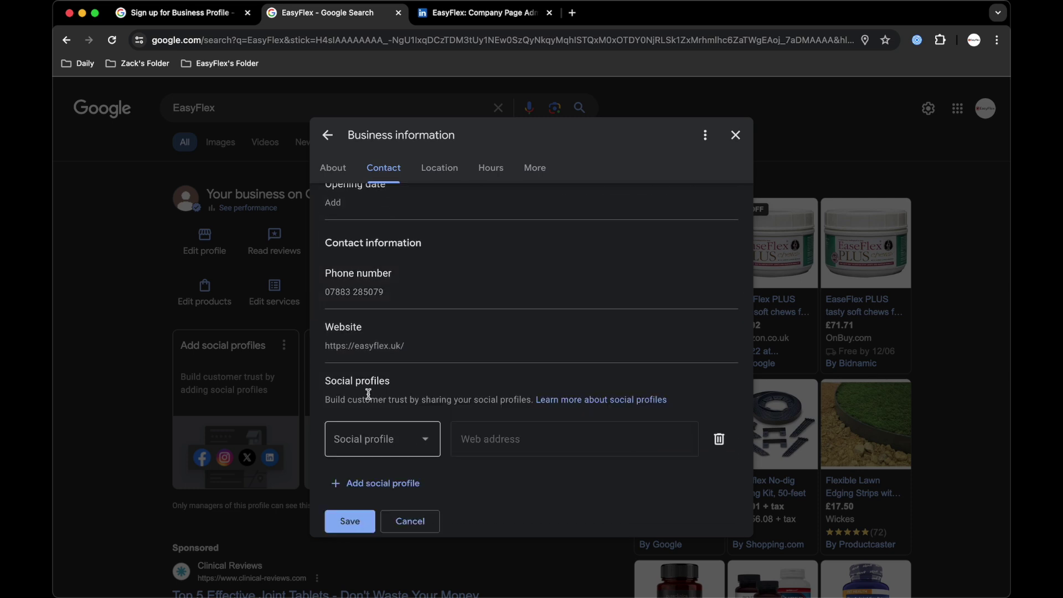
pyautogui.click(408, 439)
pyautogui.click(399, 213)
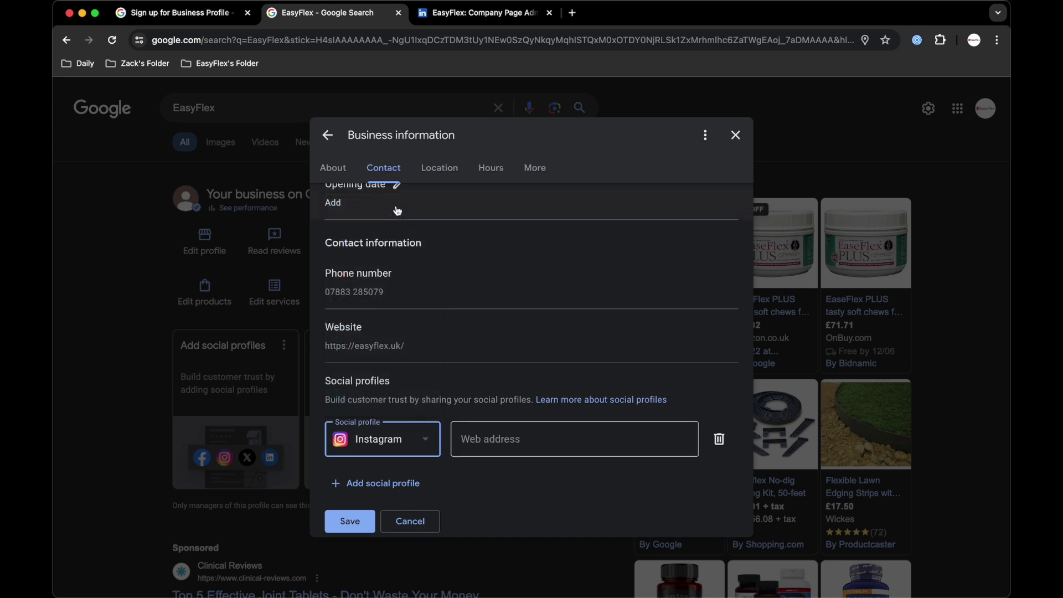
pyautogui.click(491, 443)
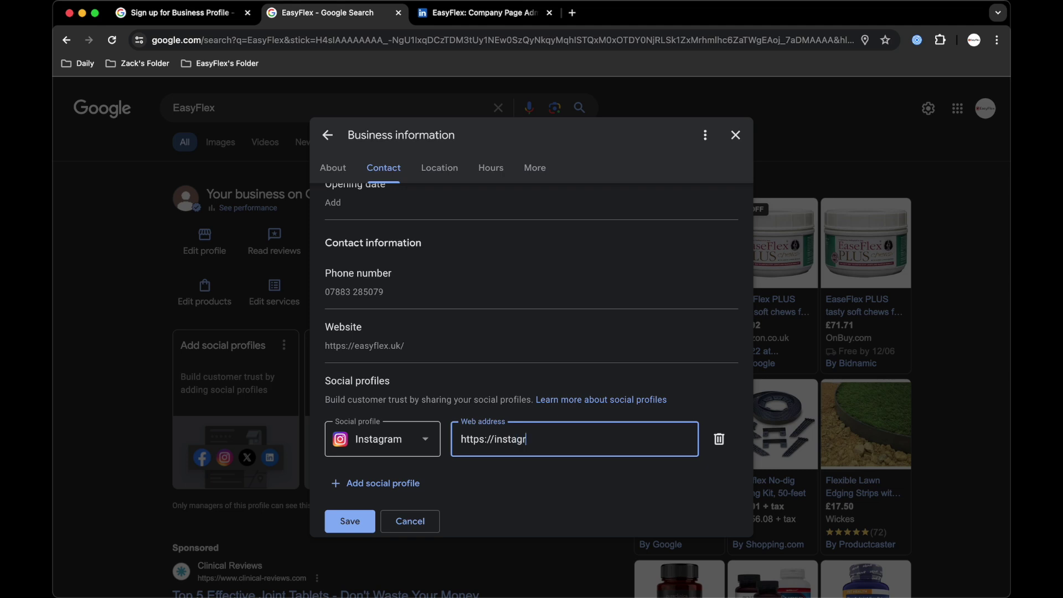
pyautogui.write('.com')
pyautogui.press('super+a')
pyautogui.press('super+c')
# Add a Facebook profile using the goeasyflex address with 'facebook' in place of 'instagram', plus a blank third row.
pyautogui.click(355, 483)
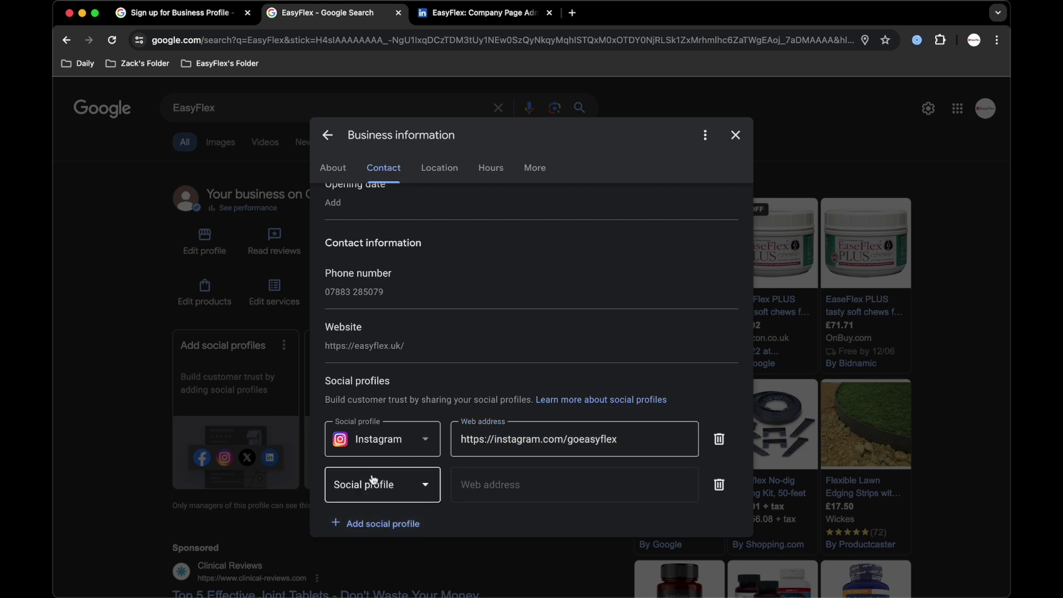
pyautogui.click(377, 485)
pyautogui.click(377, 441)
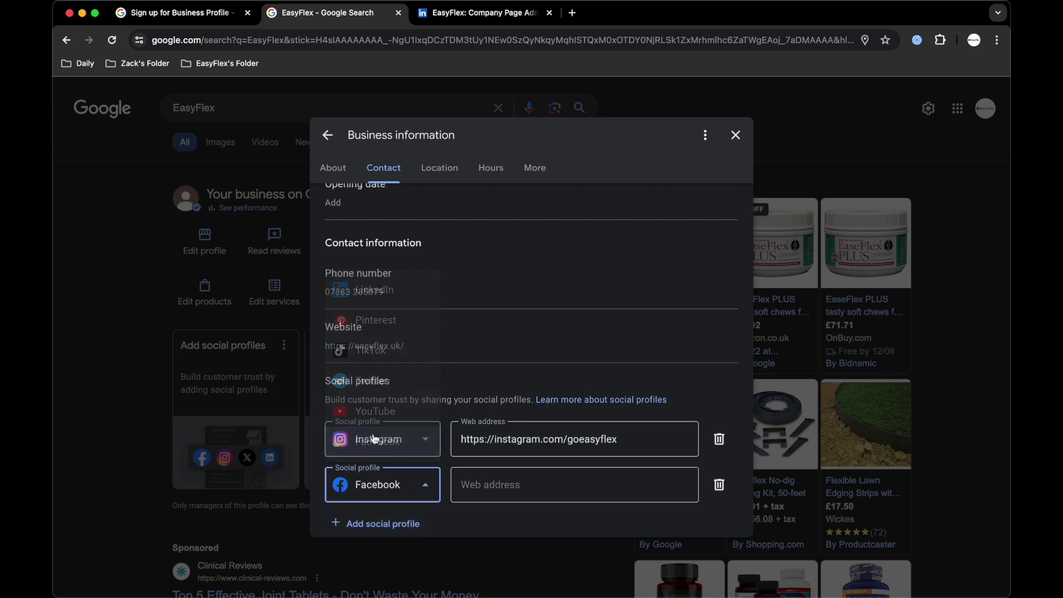
pyautogui.click(498, 493)
pyautogui.press('super+v')
pyautogui.doubleClick(511, 486)
pyautogui.press('BackSpace')
pyautogui.write('facebook')
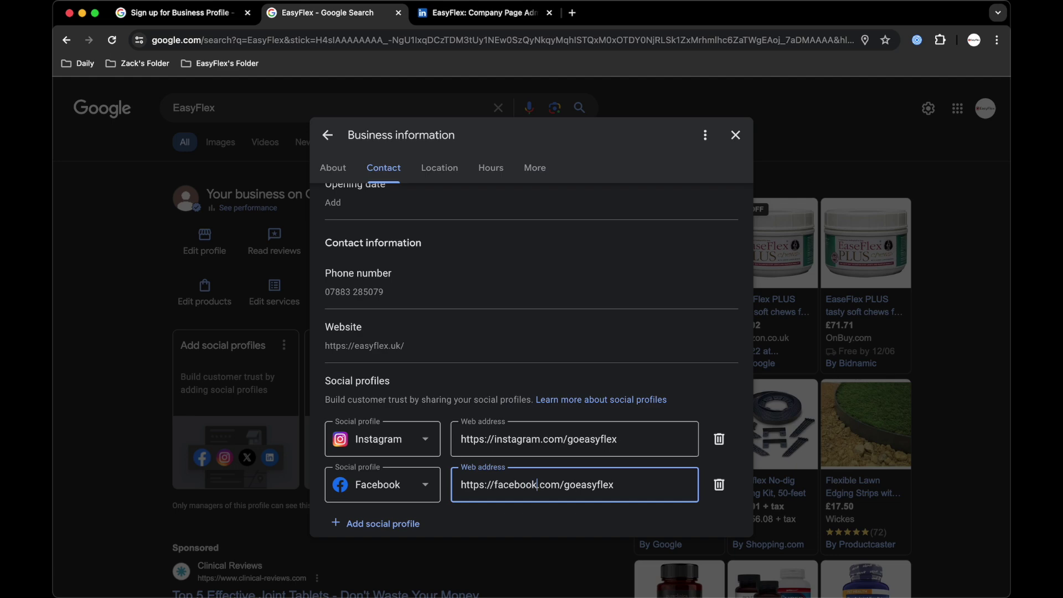
pyautogui.scroll(-3, 404, 397)
pyautogui.click(406, 401)
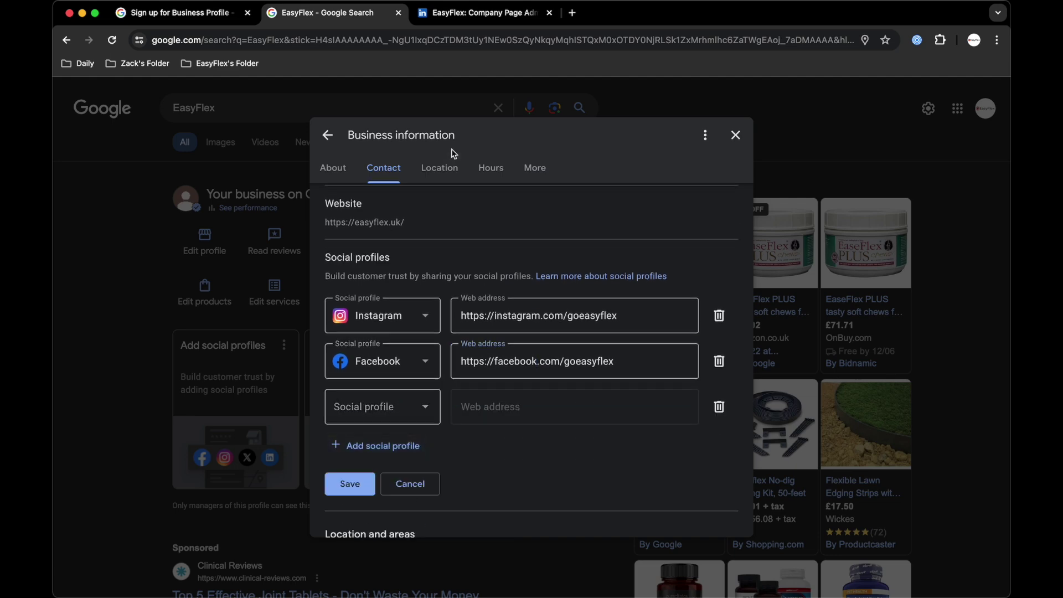
pyautogui.click(484, 13)
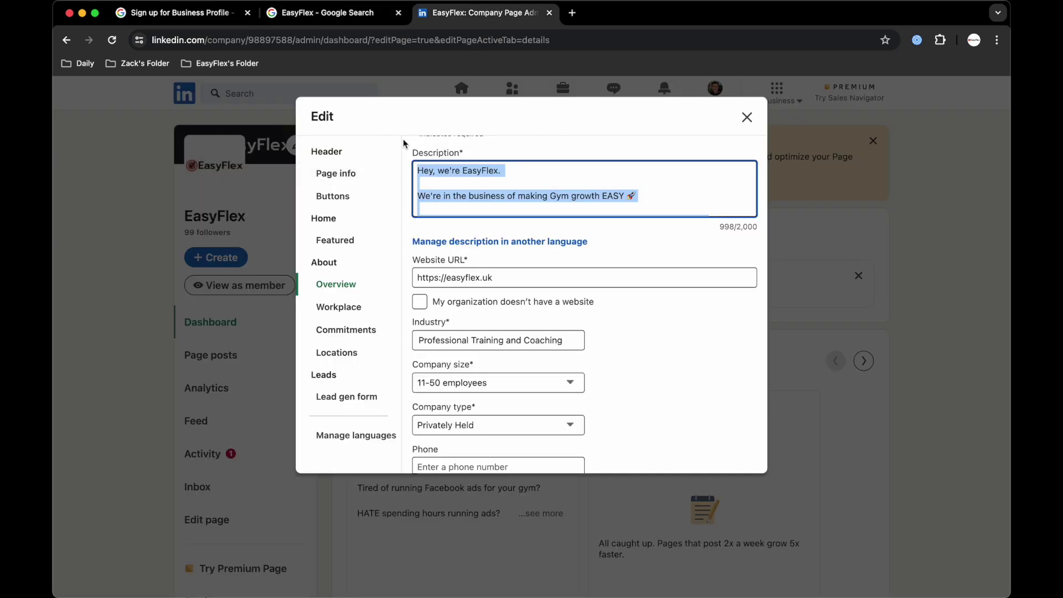
# View EasyFlex's LinkedIn company page as a member and copy its page address.
pyautogui.click(747, 118)
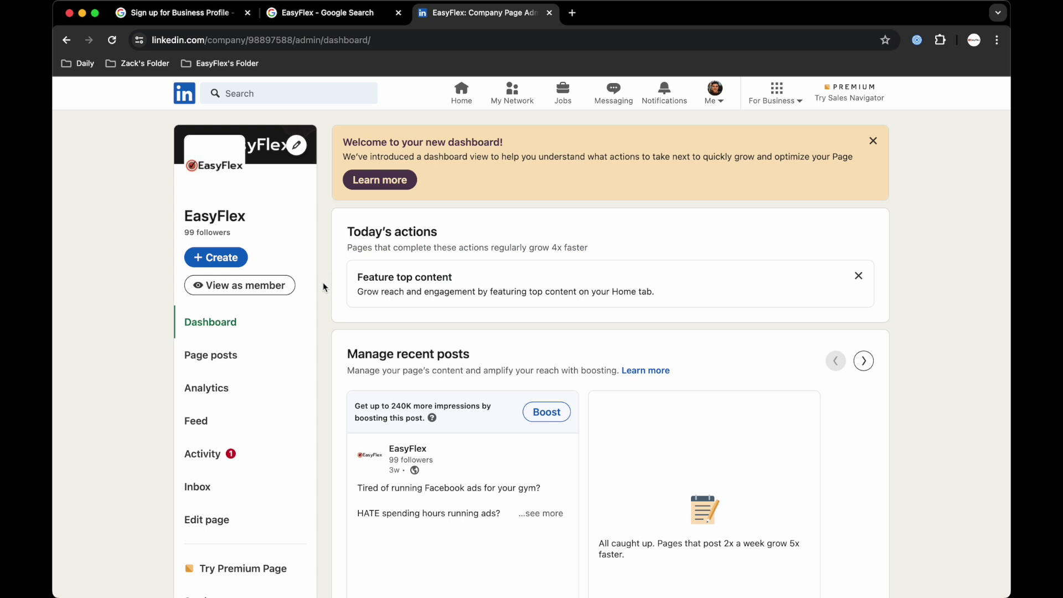
pyautogui.click(264, 289)
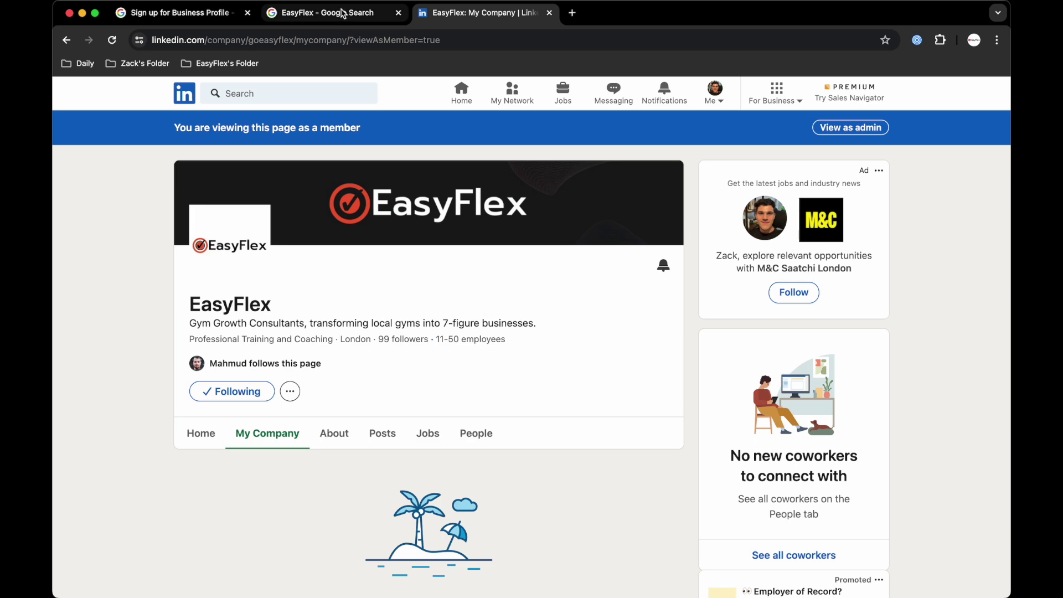
pyautogui.moveTo(293, 38); pyautogui.dragTo(136, 47)
pyautogui.press('cmd+c')
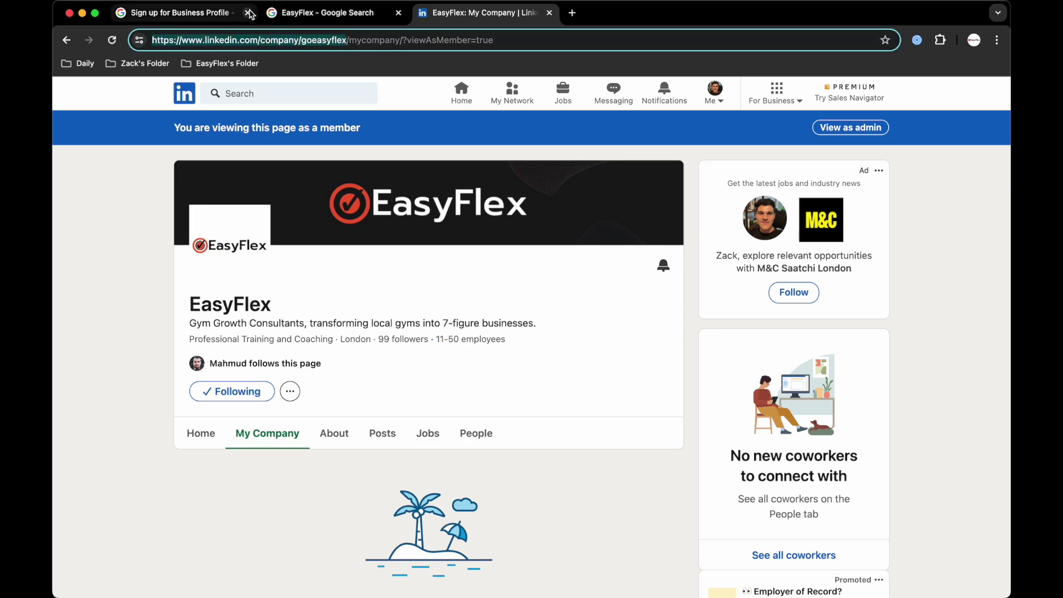
pyautogui.click(191, 14)
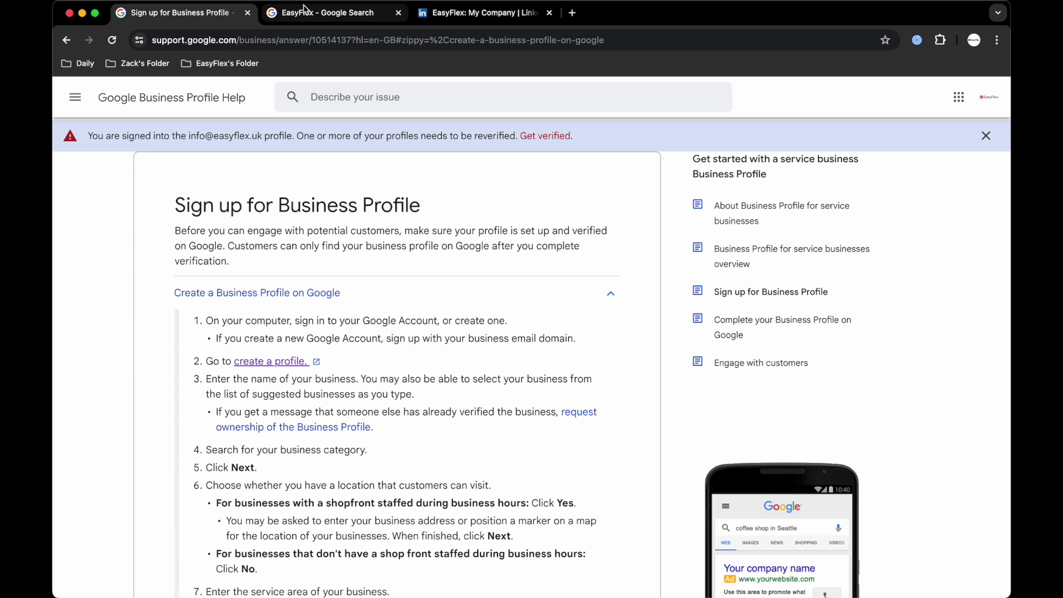
pyautogui.click(303, 13)
# Add LinkedIn as the third social profile with the copied company page address.
pyautogui.click(388, 407)
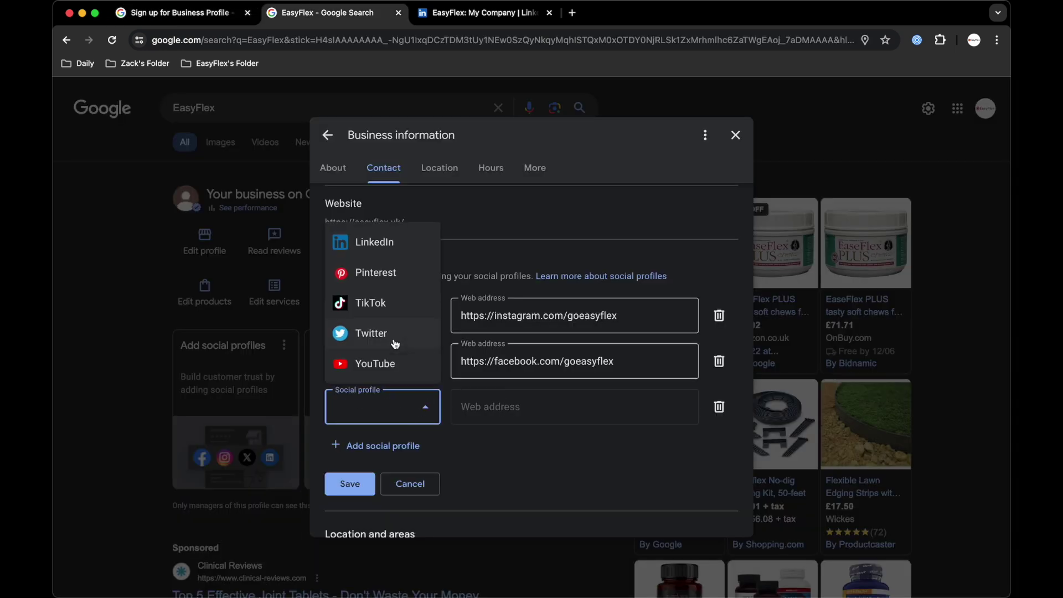
pyautogui.click(374, 242)
pyautogui.click(478, 410)
pyautogui.press('cmd+v')
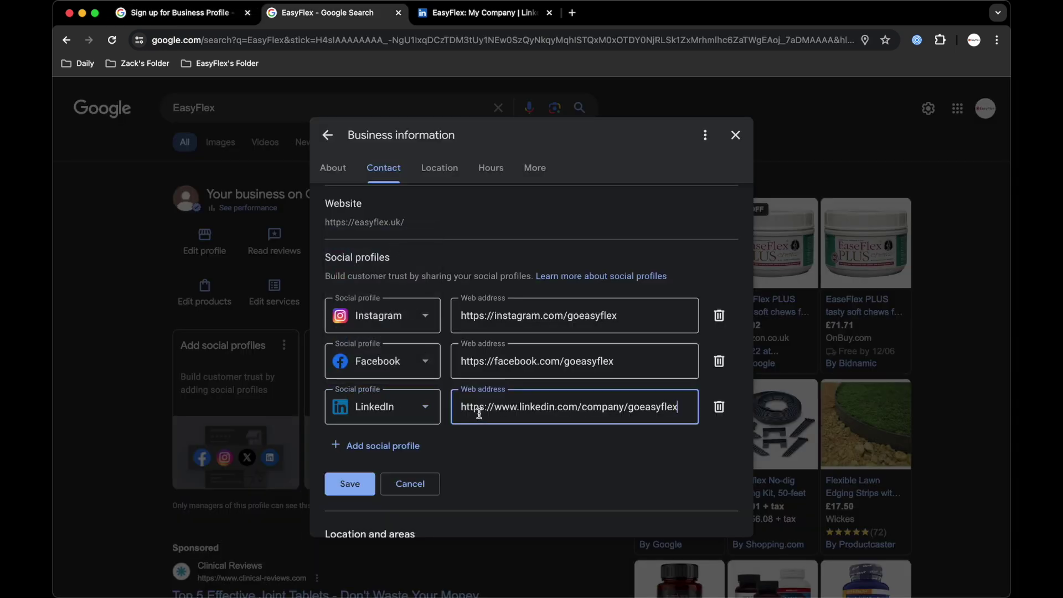
pyautogui.click(480, 452)
# Add a YouTube profile, correct its https web address, and save all four social links.
pyautogui.click(363, 446)
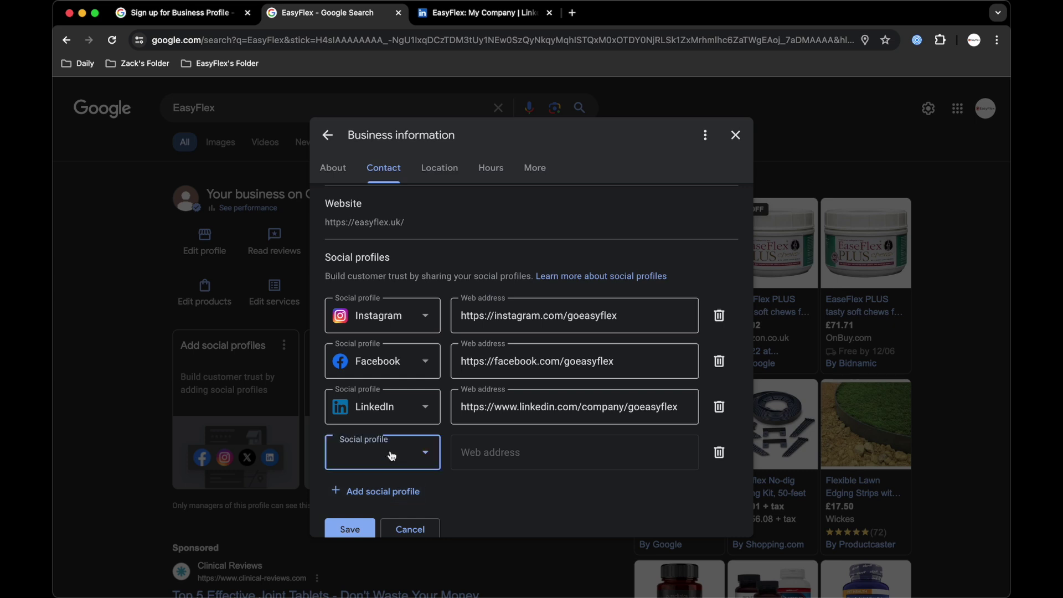
pyautogui.click(391, 454)
pyautogui.click(381, 424)
pyautogui.click(482, 449)
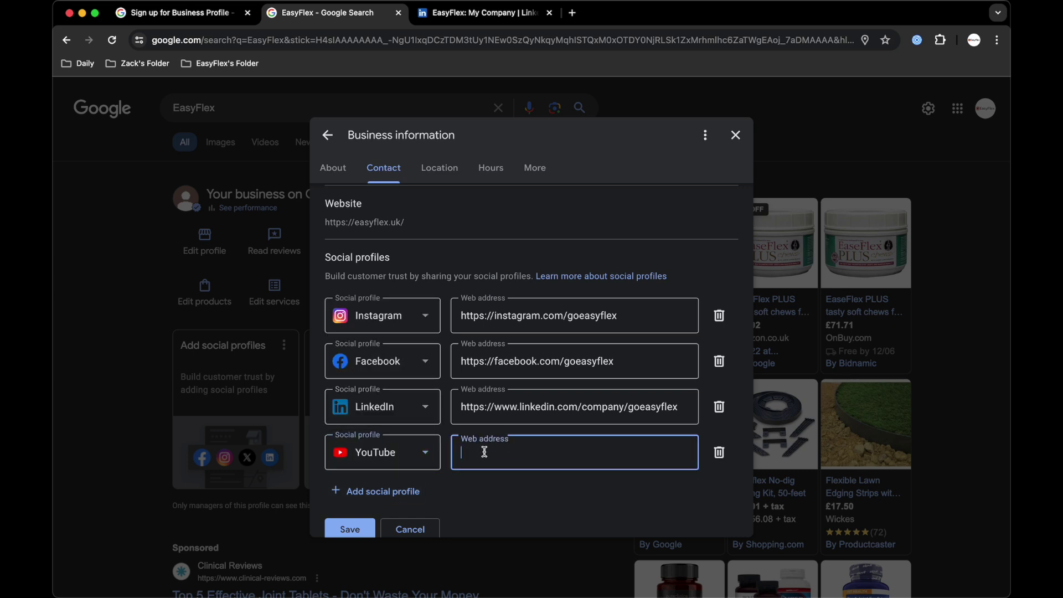
pyautogui.write('HT')
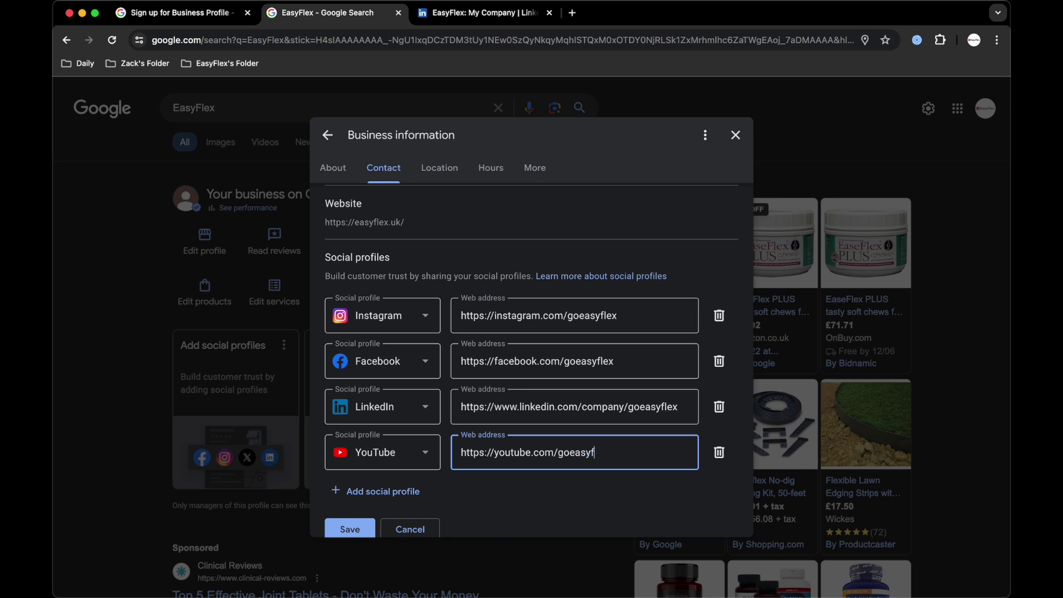
pyautogui.click(443, 480)
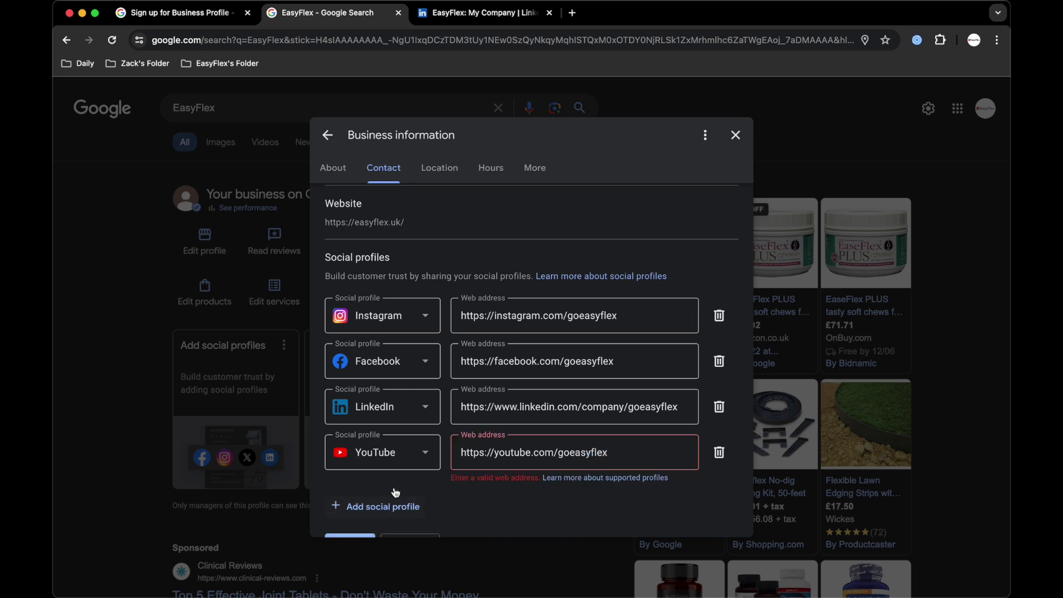
pyautogui.click(483, 450)
pyautogui.press('BackSpace')
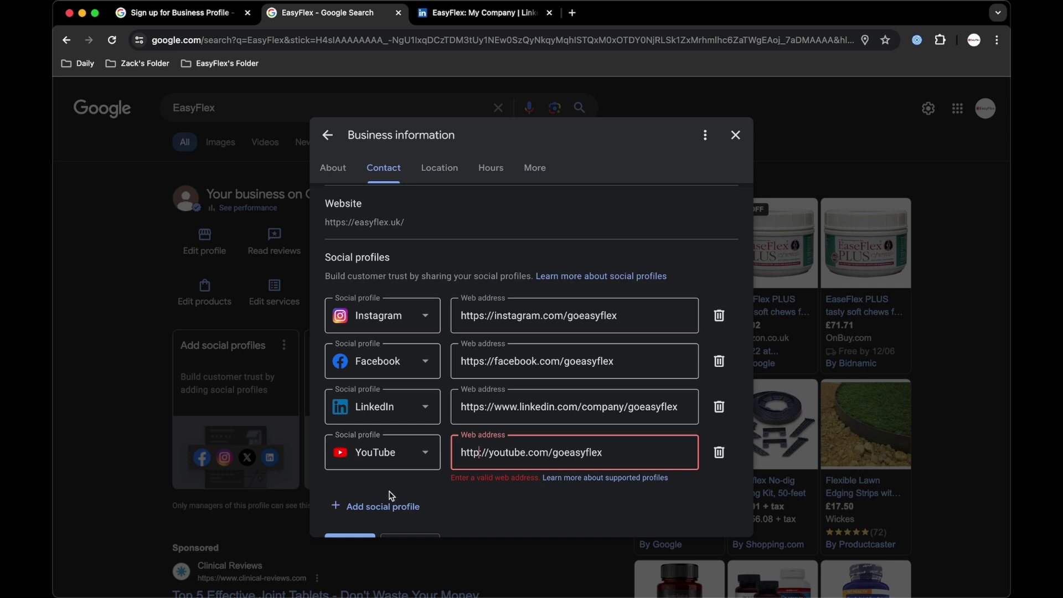
pyautogui.scroll(-2, 392, 496)
pyautogui.click(477, 351)
pyautogui.write('s:')
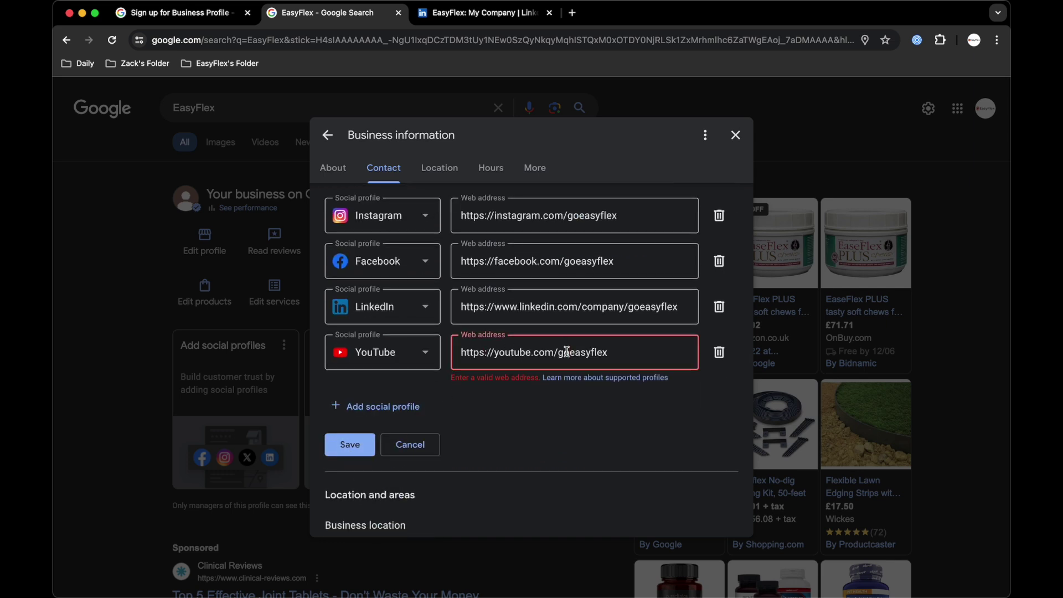
pyautogui.write('@')
pyautogui.click(352, 430)
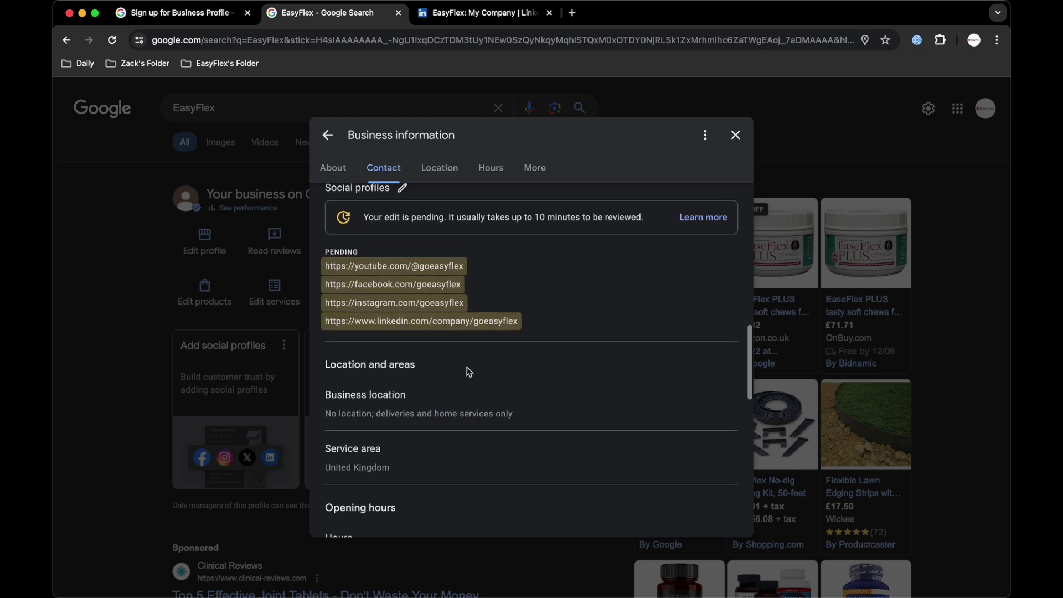
pyautogui.scroll(-2, 468, 372)
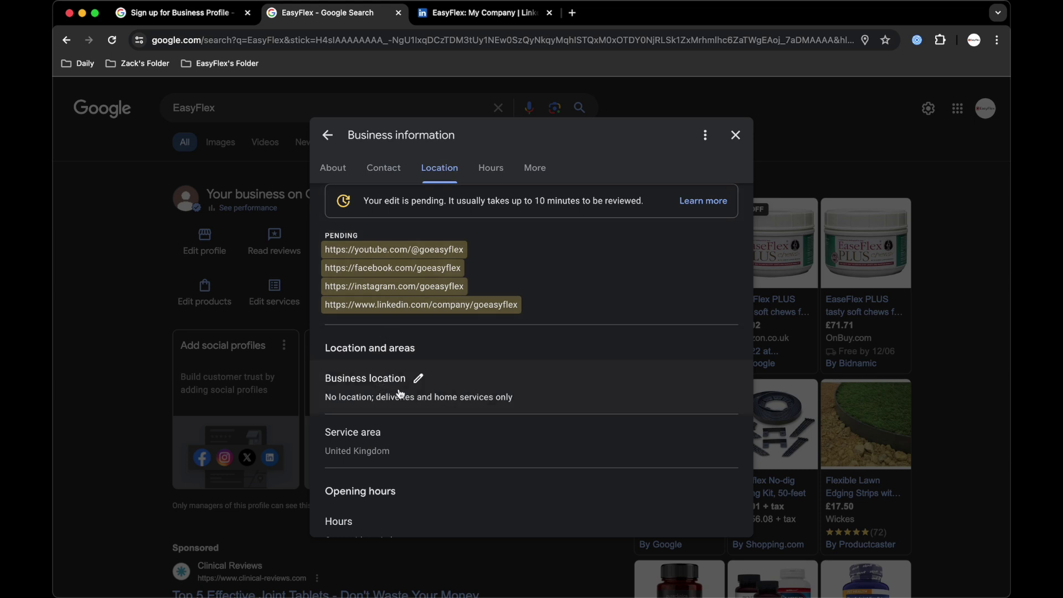
pyautogui.scroll(-3, 459, 320)
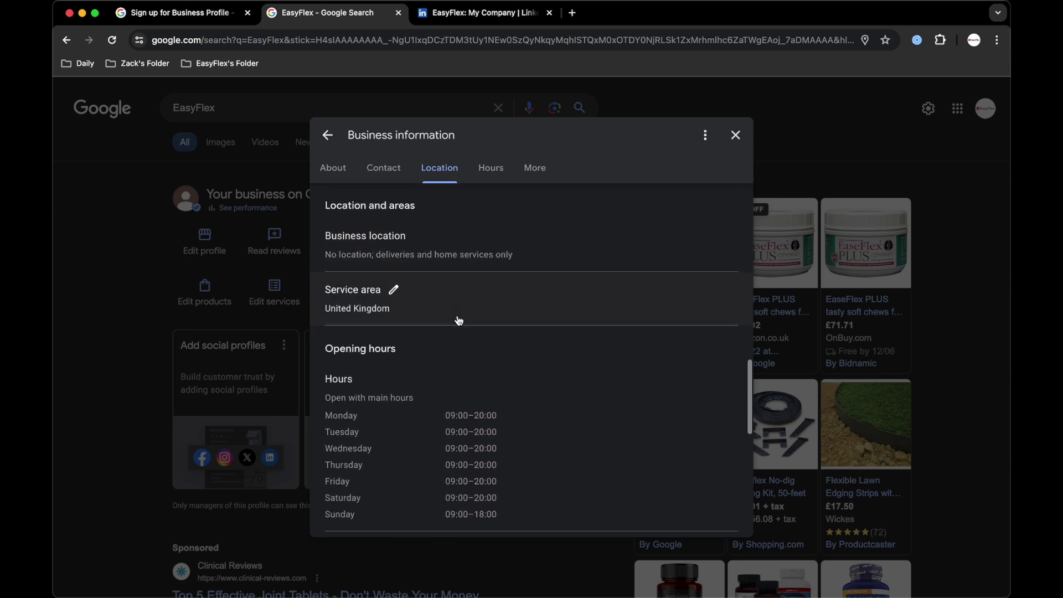
pyautogui.scroll(-3, 392, 368)
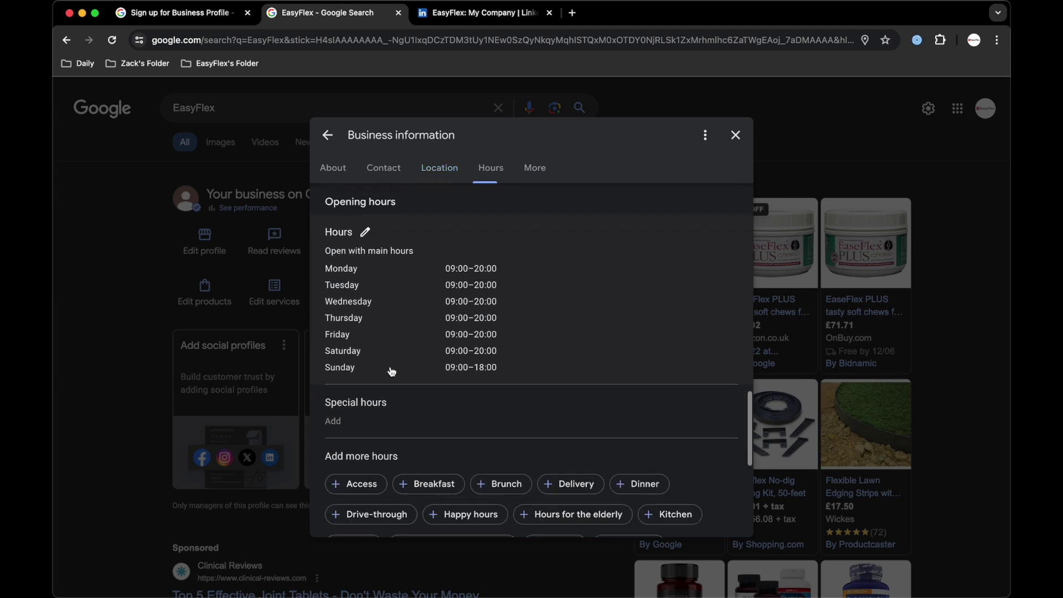
pyautogui.scroll(-2, 392, 372)
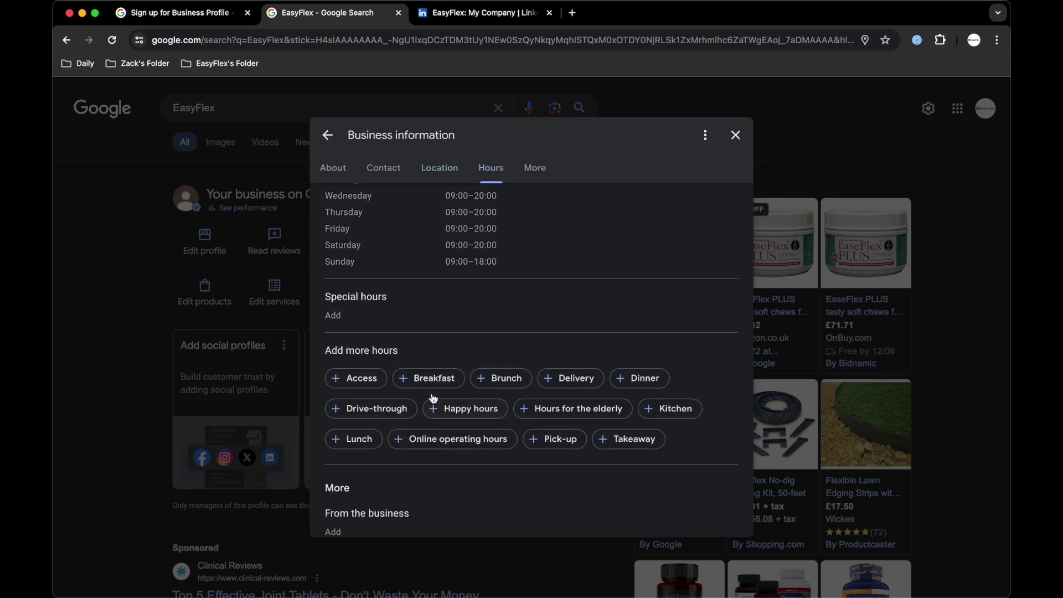
pyautogui.scroll(-3, 433, 399)
pyautogui.scroll(-1, 453, 314)
pyautogui.scroll(-1, 453, 314)
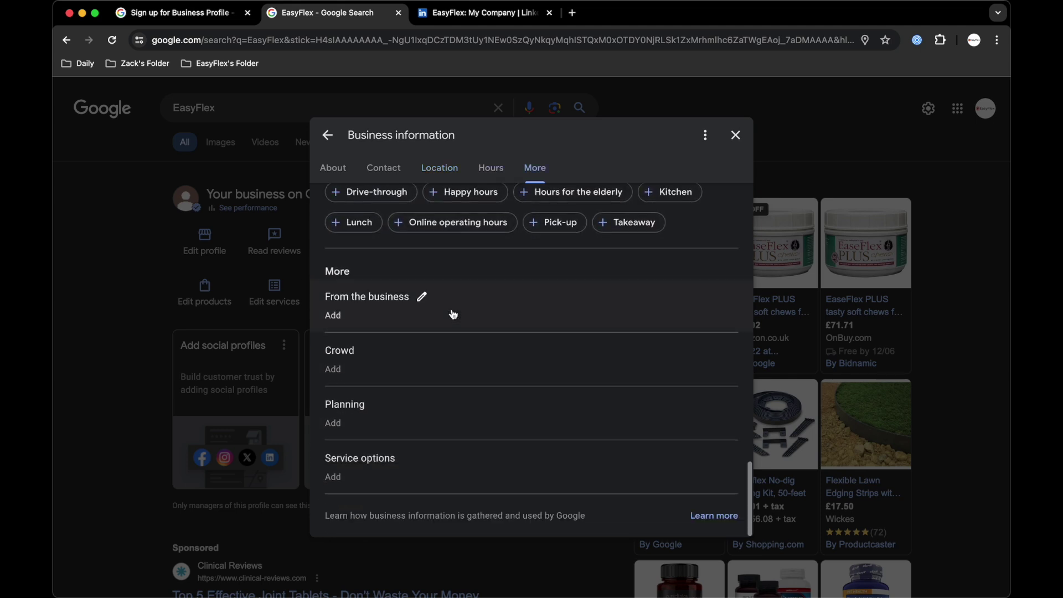
pyautogui.click(337, 166)
pyautogui.scroll(-10, 451, 339)
pyautogui.scroll(2, 452, 345)
pyautogui.scroll(-3, 451, 345)
pyautogui.scroll(-10, 452, 345)
# Open Business Profile settings and review People and access, backing out of adding an owner.
pyautogui.click(138, 369)
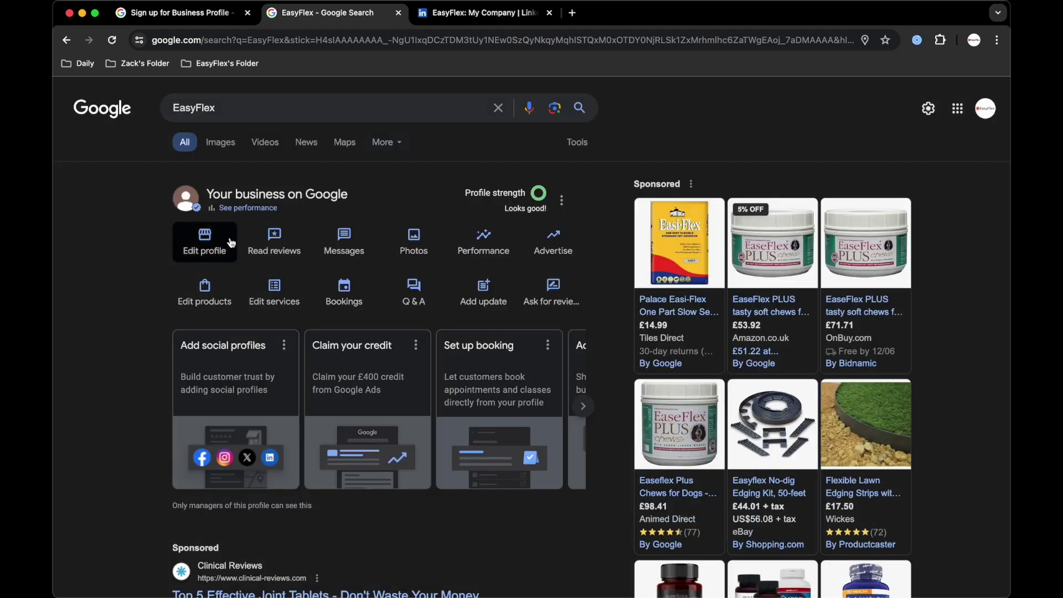
pyautogui.click(562, 201)
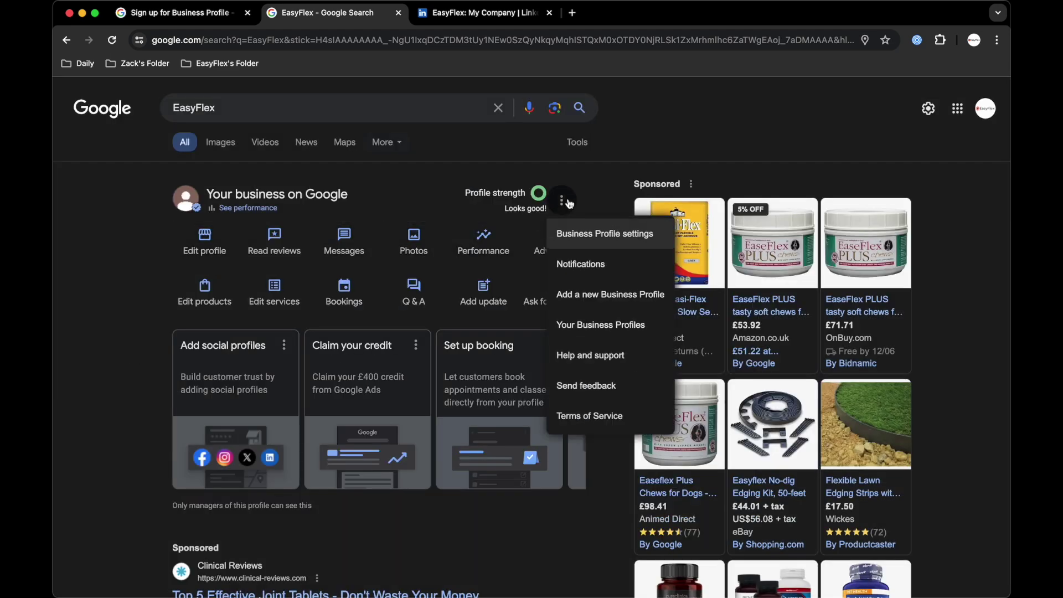
pyautogui.click(573, 234)
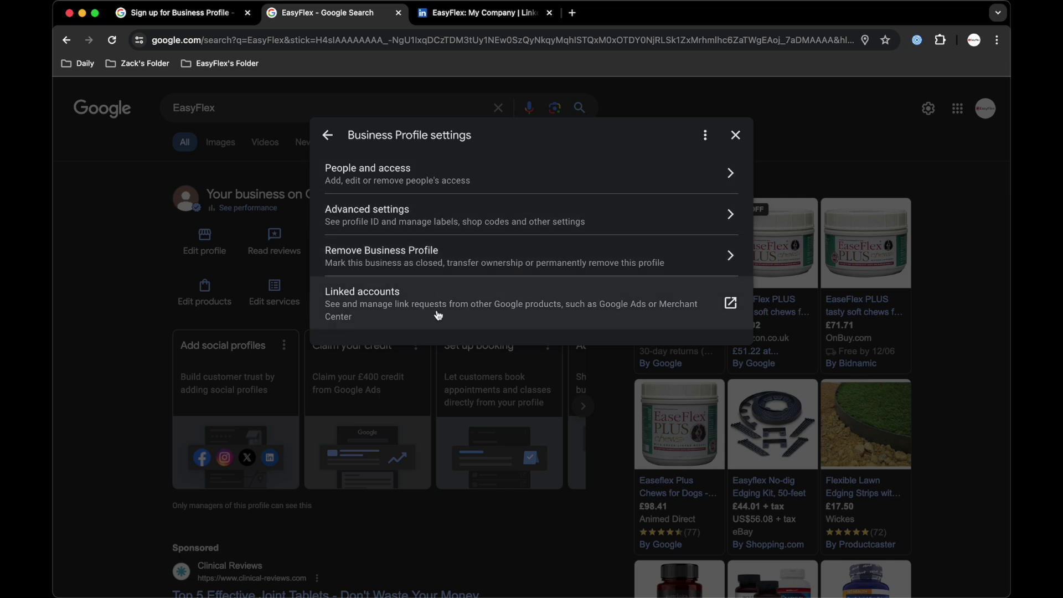
pyautogui.click(520, 187)
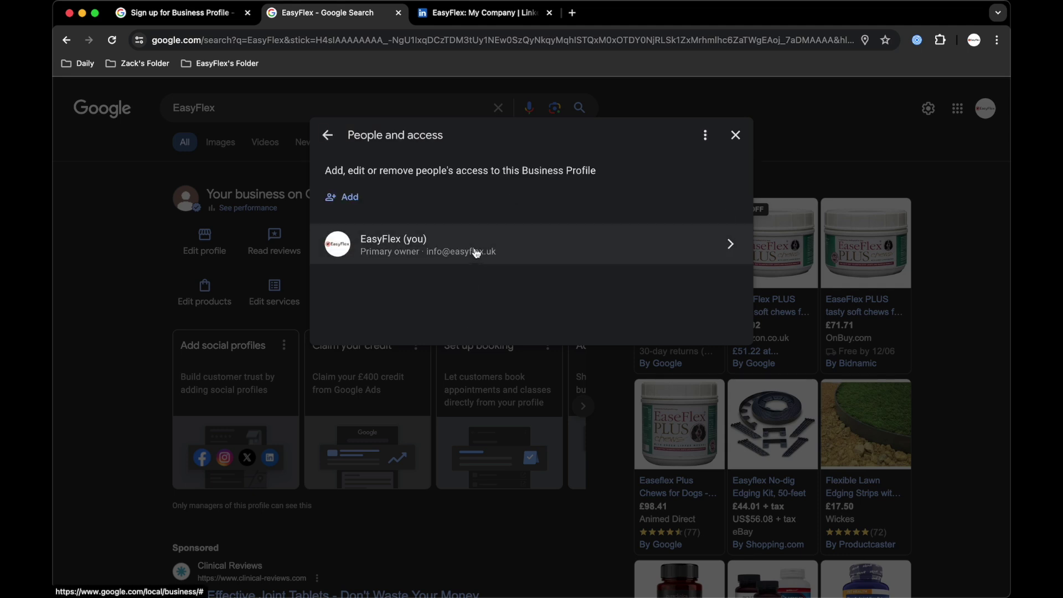
pyautogui.click(349, 197)
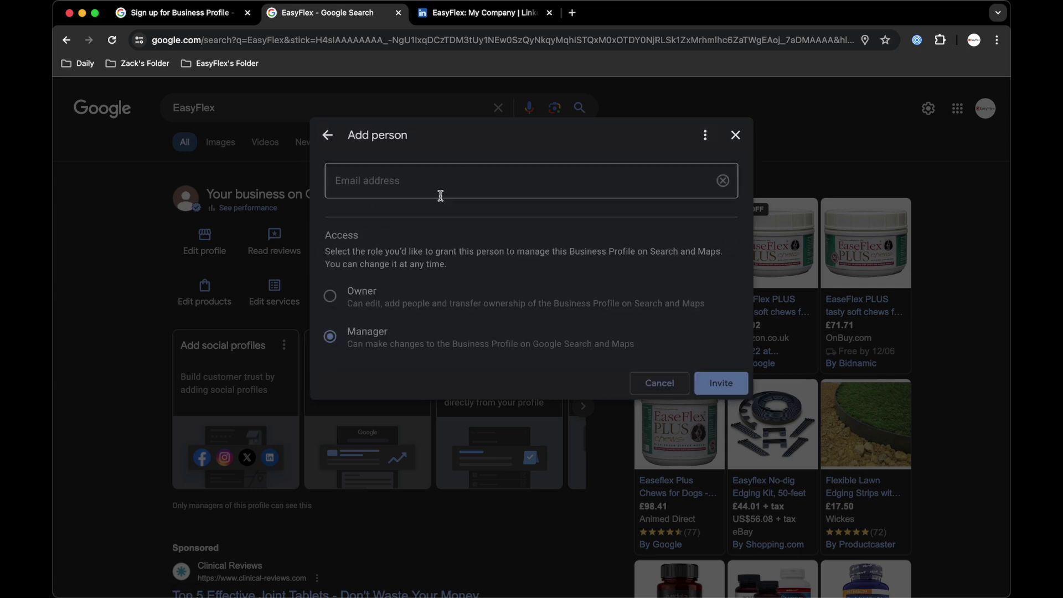
pyautogui.click(351, 305)
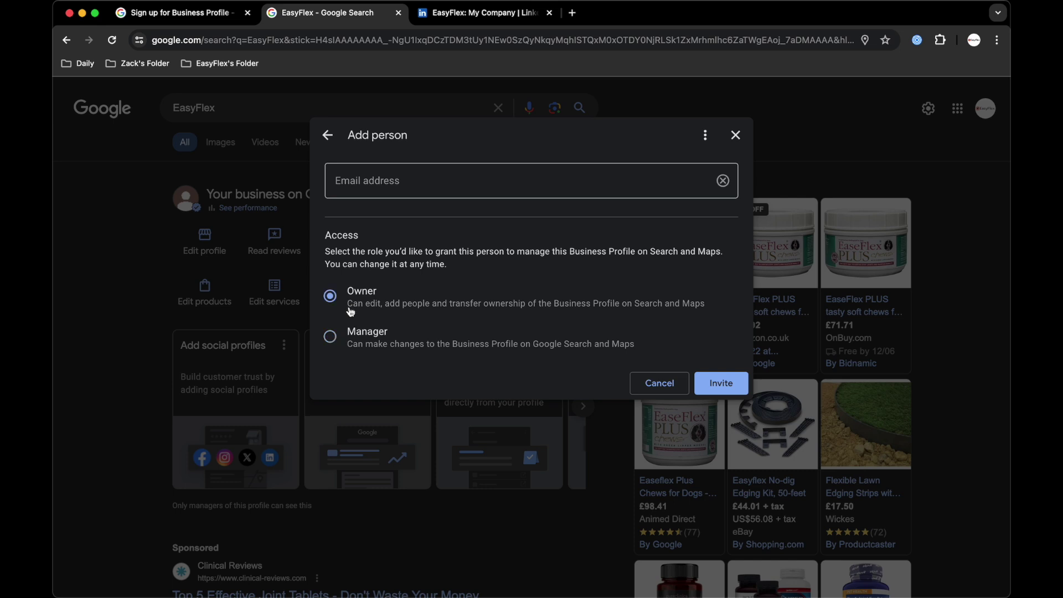
pyautogui.click(328, 136)
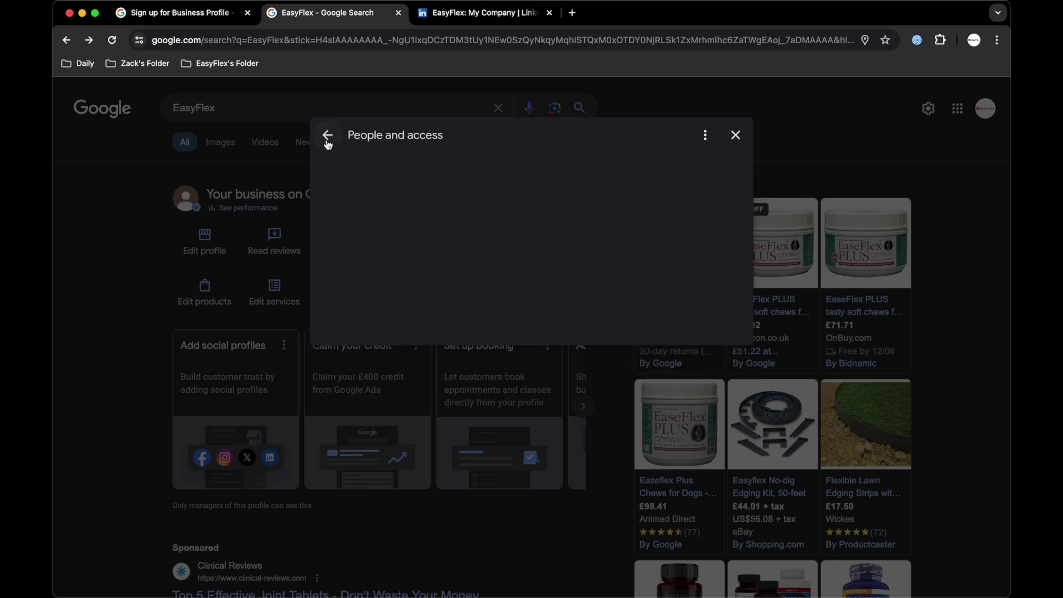
# Look through the Advanced settings, then close the settings dialog.
pyautogui.click(391, 227)
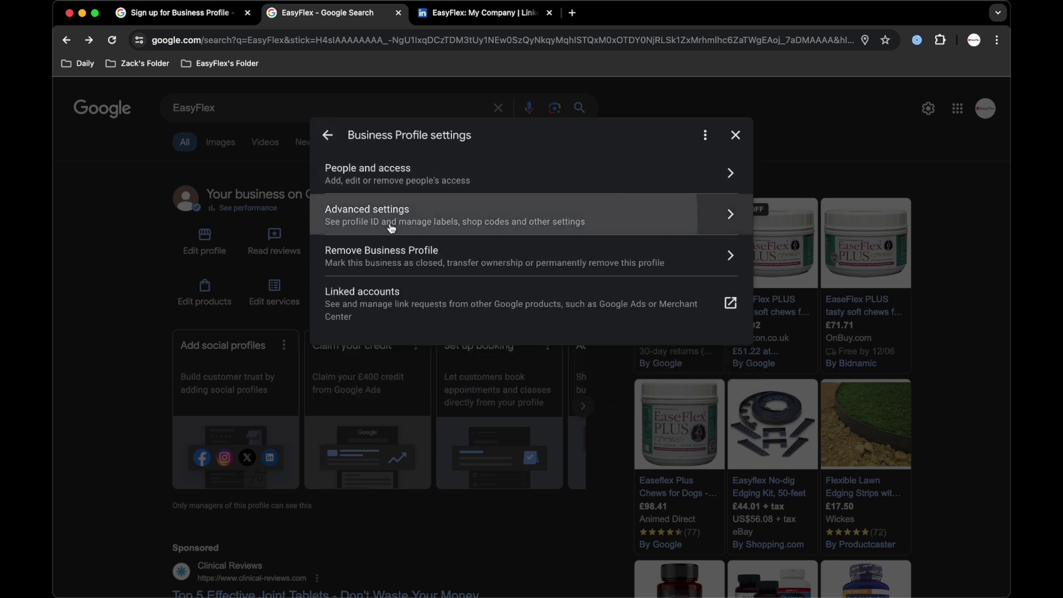
pyautogui.scroll(-3, 446, 258)
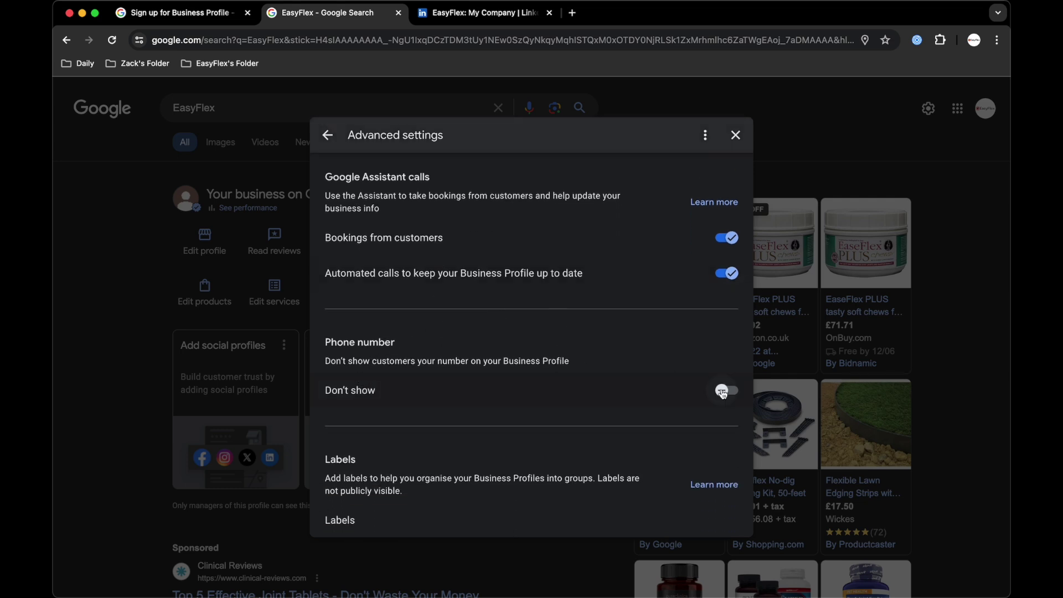
pyautogui.scroll(-3, 627, 315)
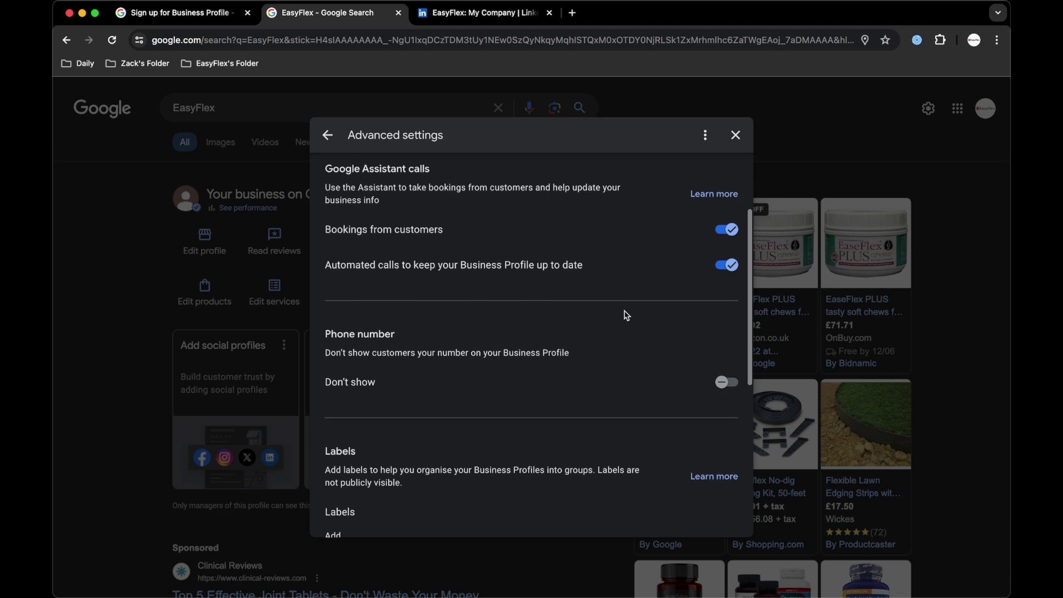
pyautogui.scroll(-1, 626, 315)
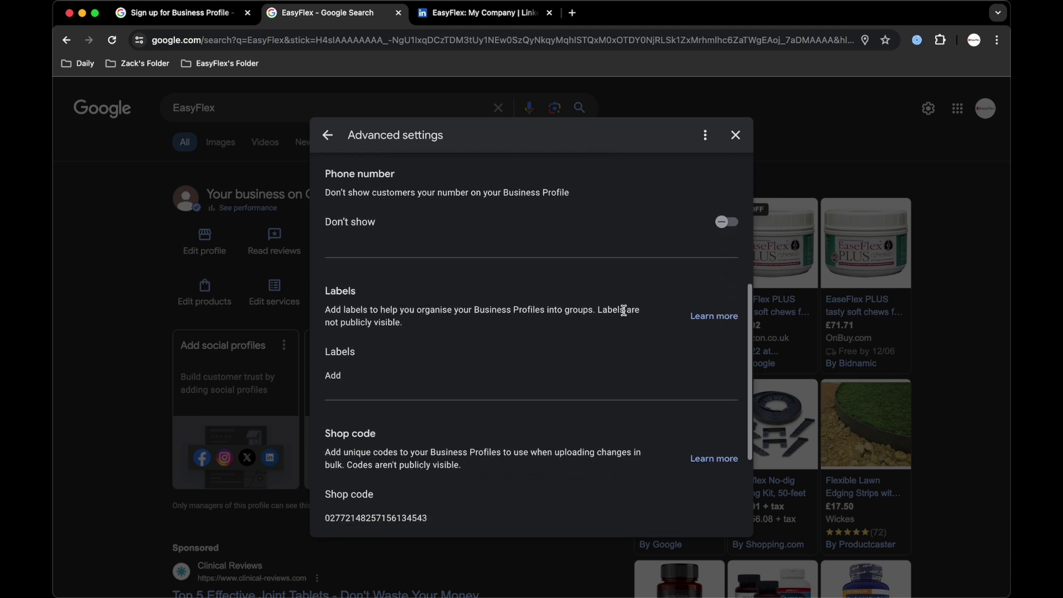
pyautogui.scroll(5, 624, 308)
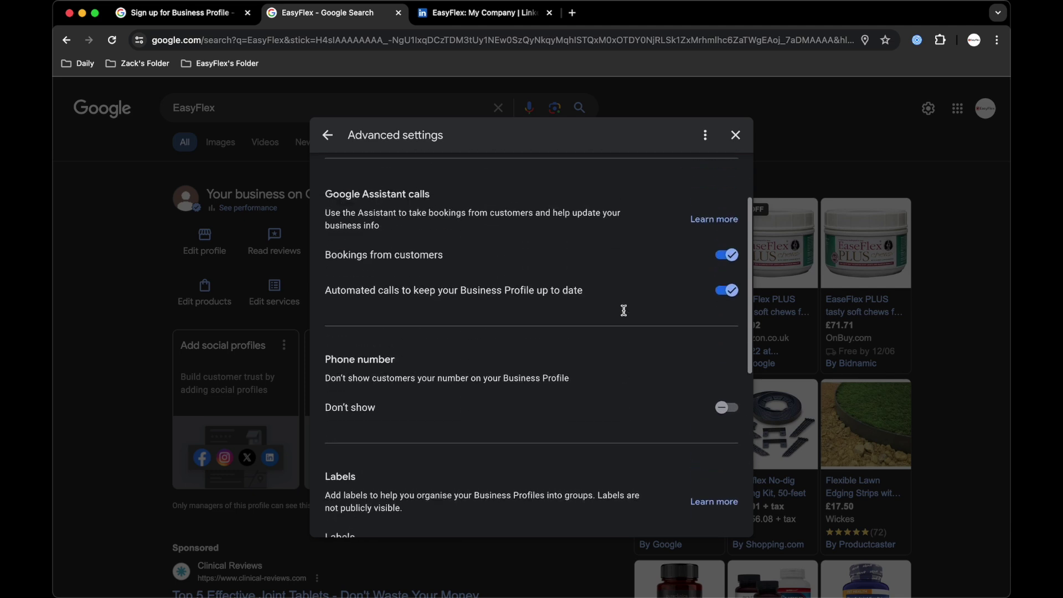
pyautogui.click(327, 135)
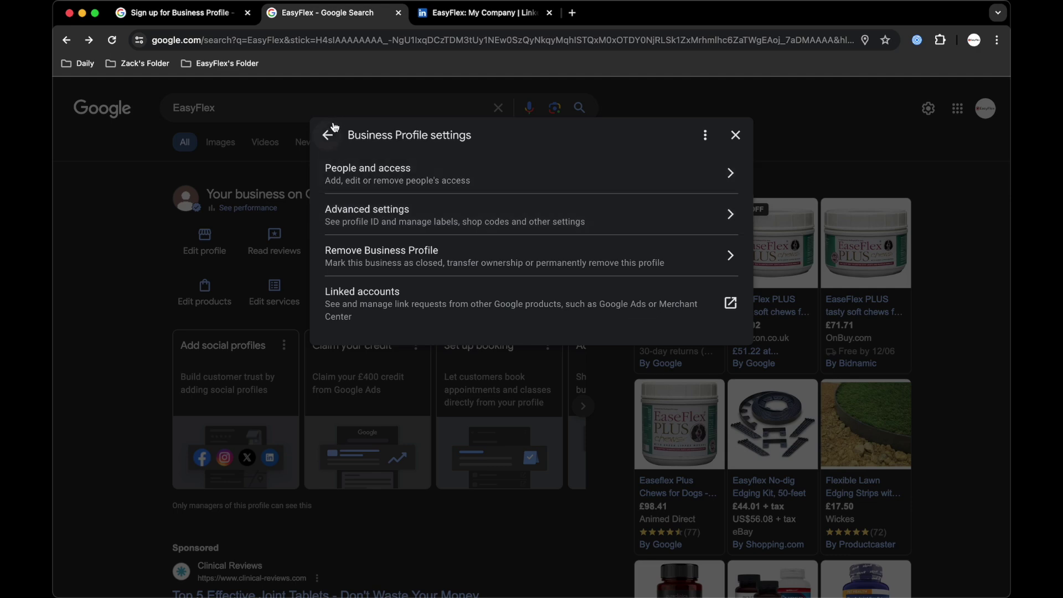
pyautogui.click(330, 132)
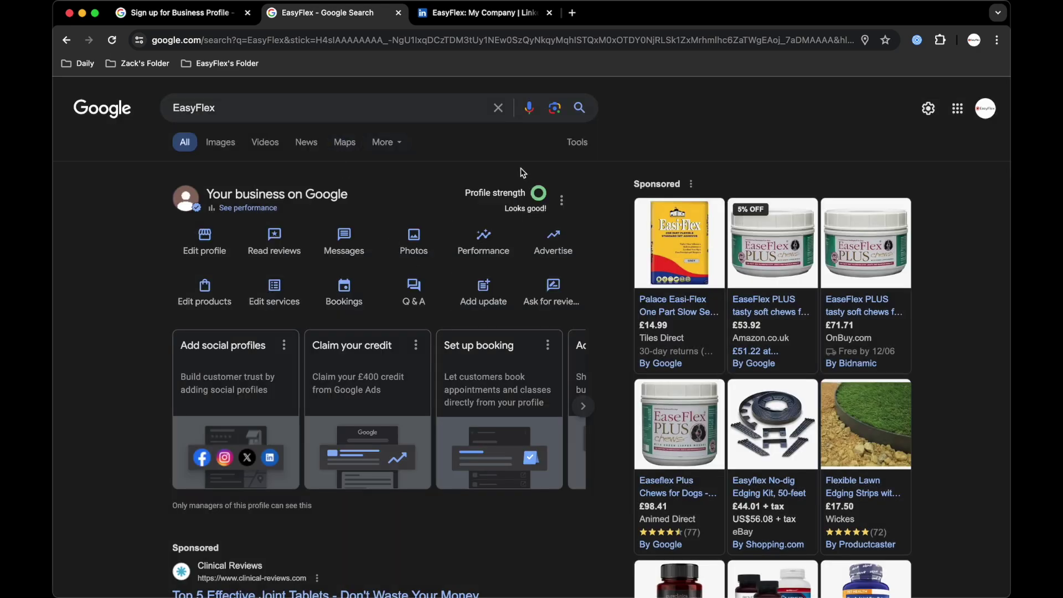
# Check the listed services and the booking link options without changes.
pyautogui.click(275, 298)
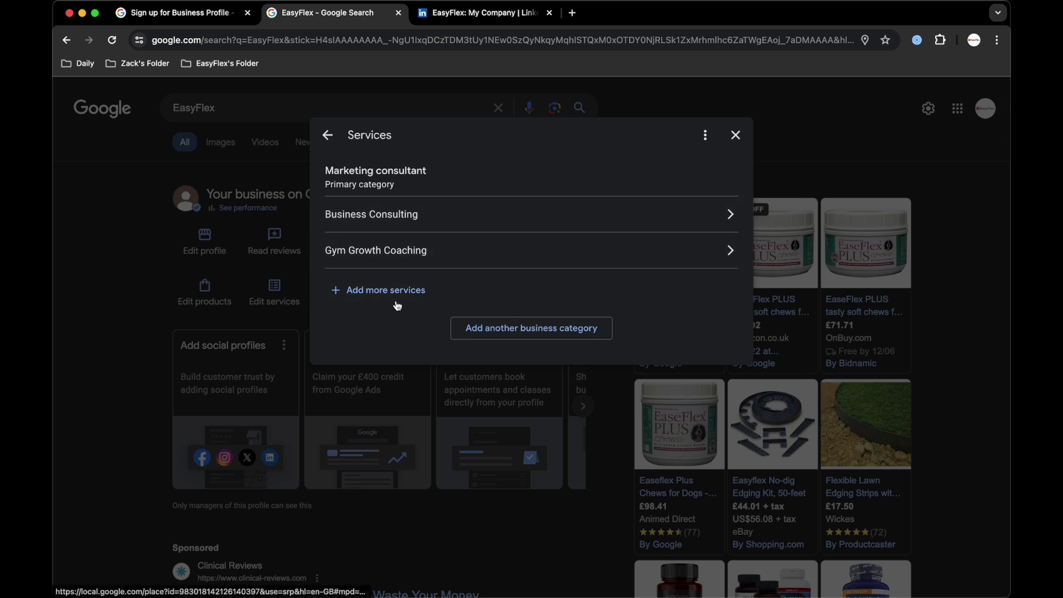
pyautogui.click(328, 137)
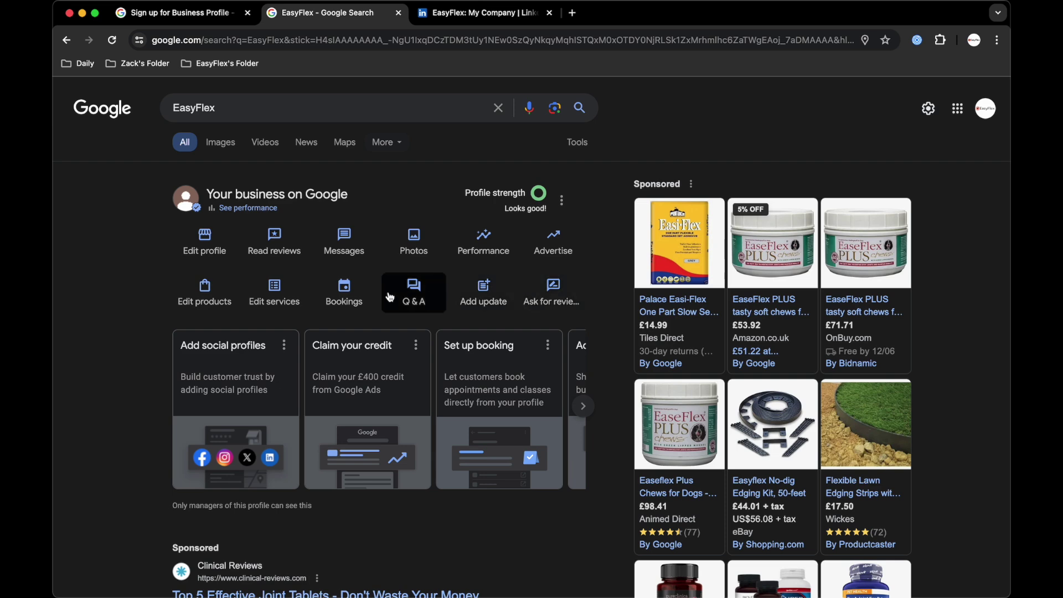
pyautogui.click(356, 296)
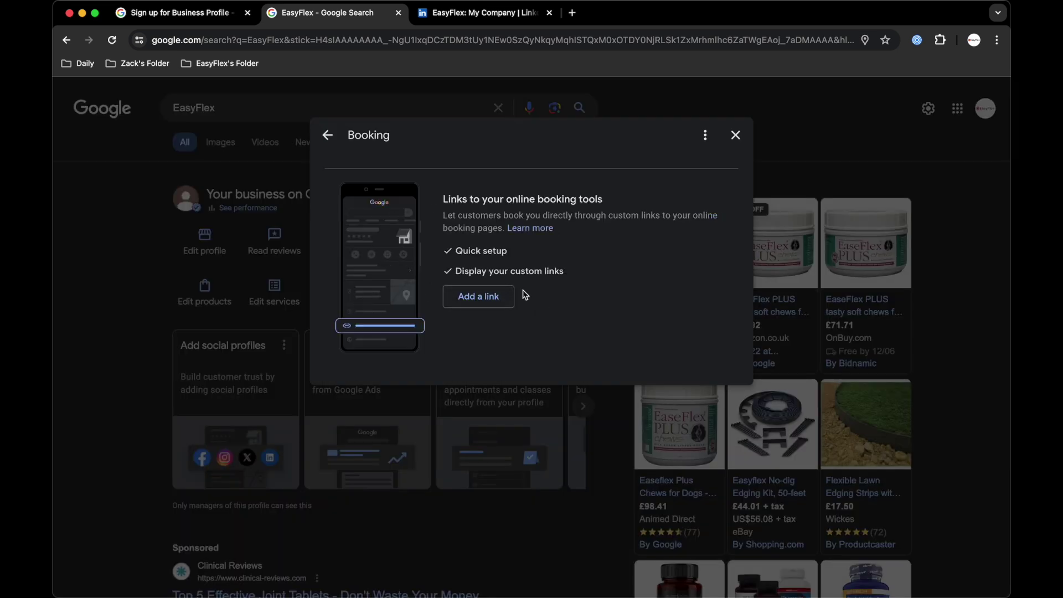
pyautogui.click(737, 138)
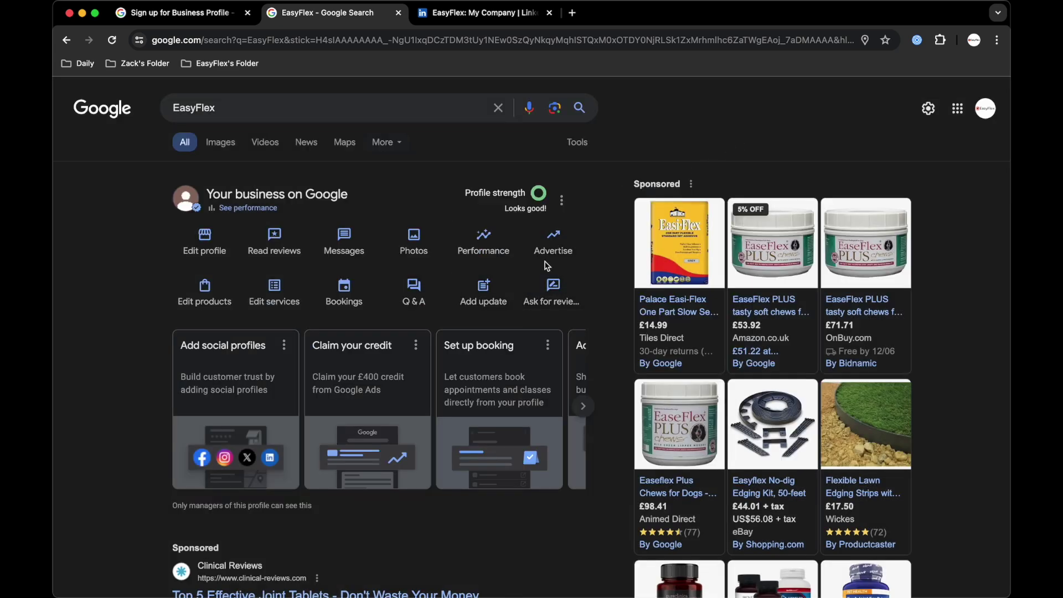
# Copy EasyFlex's review link from the Get more reviews panel.
pyautogui.click(544, 291)
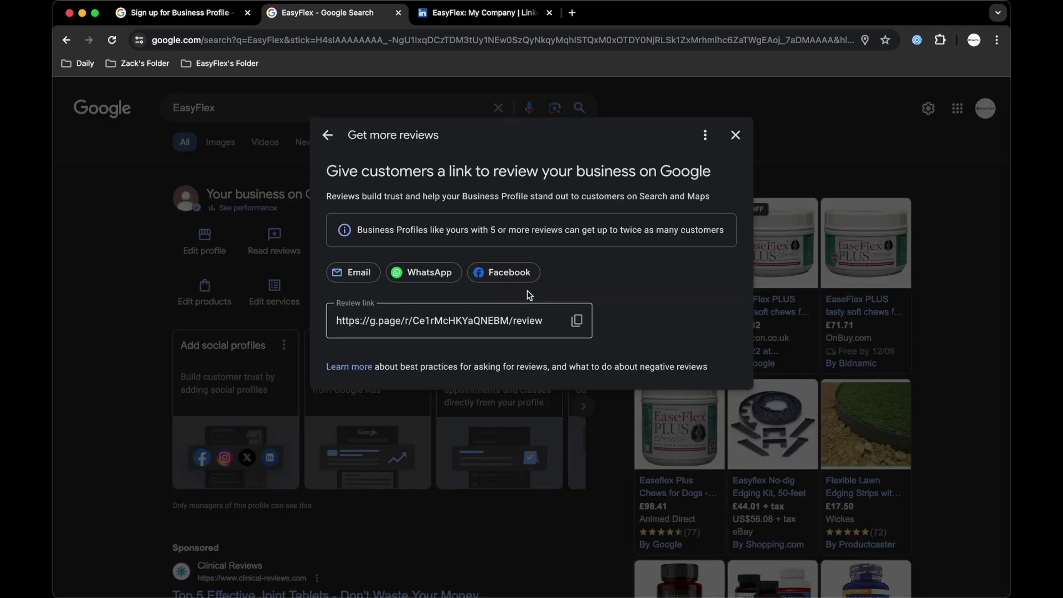
pyautogui.click(576, 322)
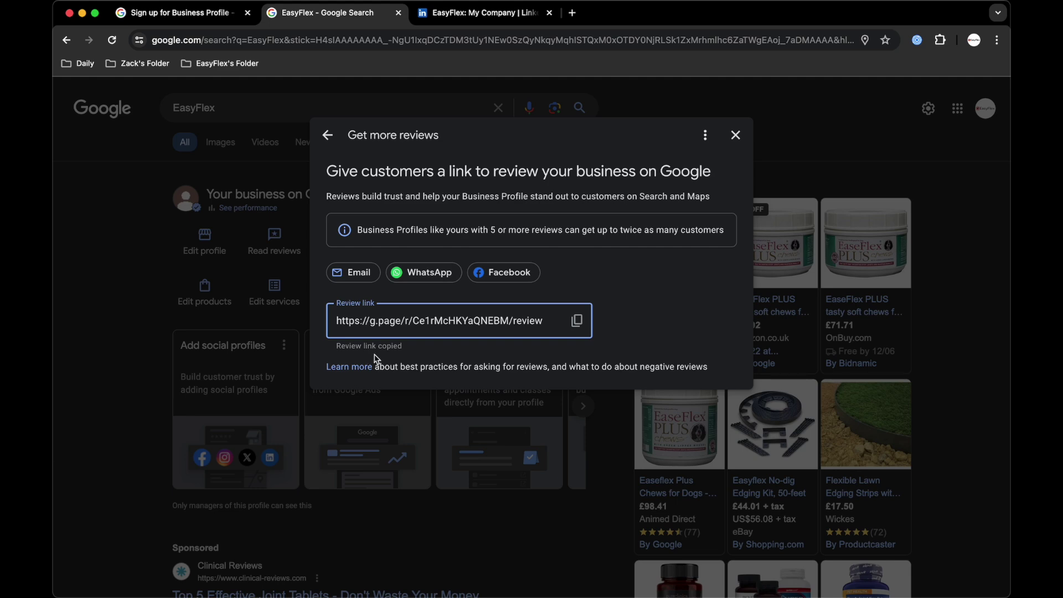
pyautogui.click(169, 373)
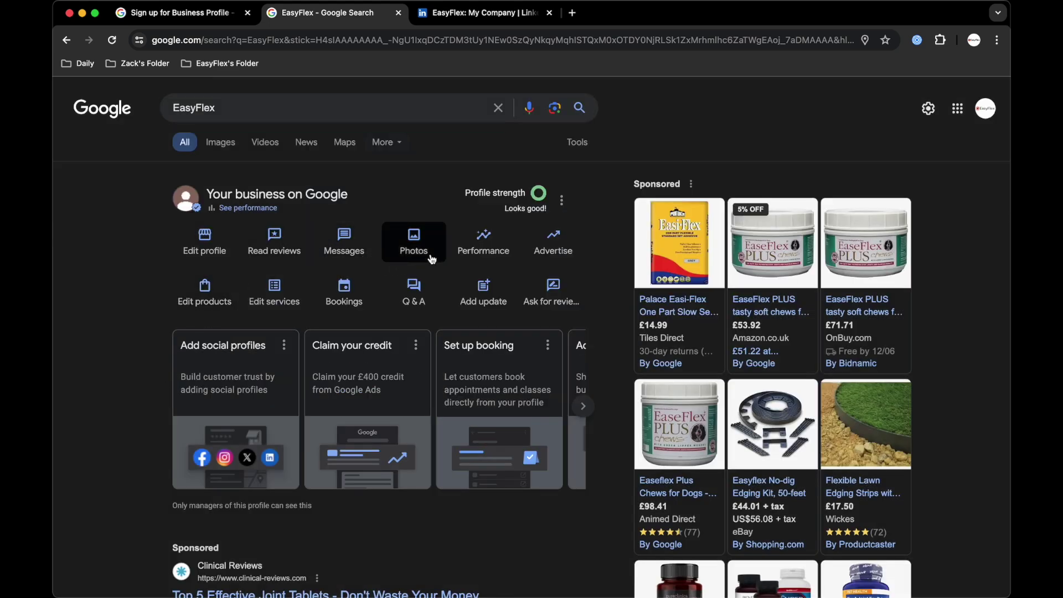